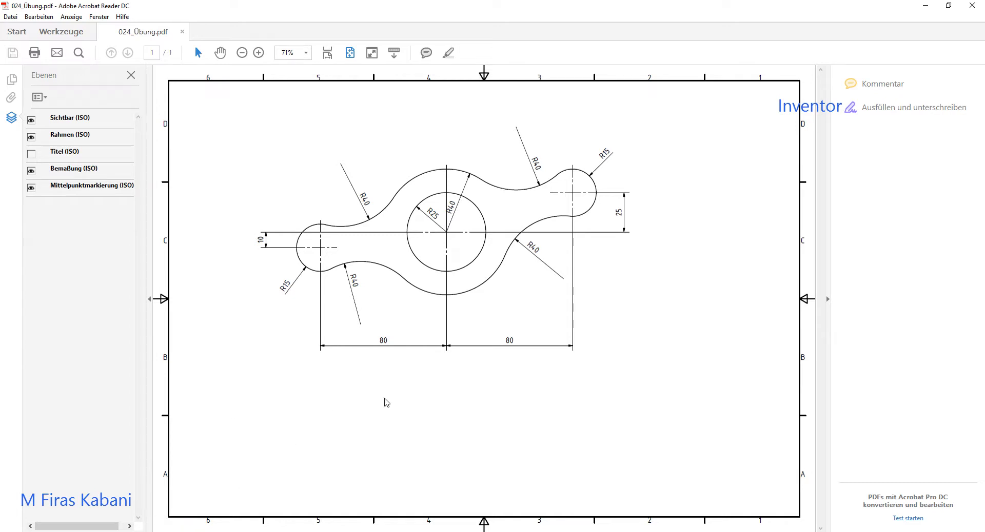
- Switch from the 024_Übung.pdf drawing in Acrobat Reader to Autodesk Inventor
{"action": "key", "text": "alt+Tab"}
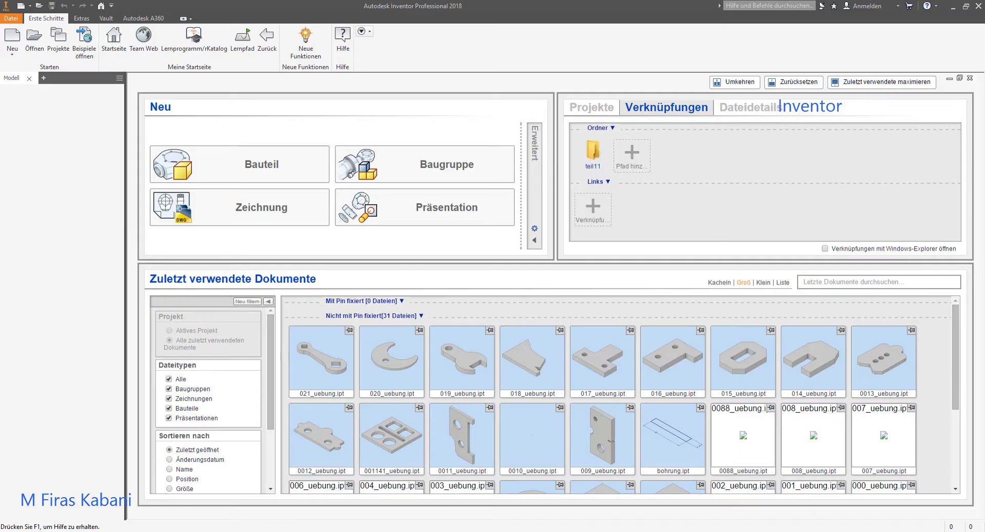
- Create a new part sketch and draw a 50 mm circle centred on the origin
{"action": "left_click", "coordinate": [206, 167]}
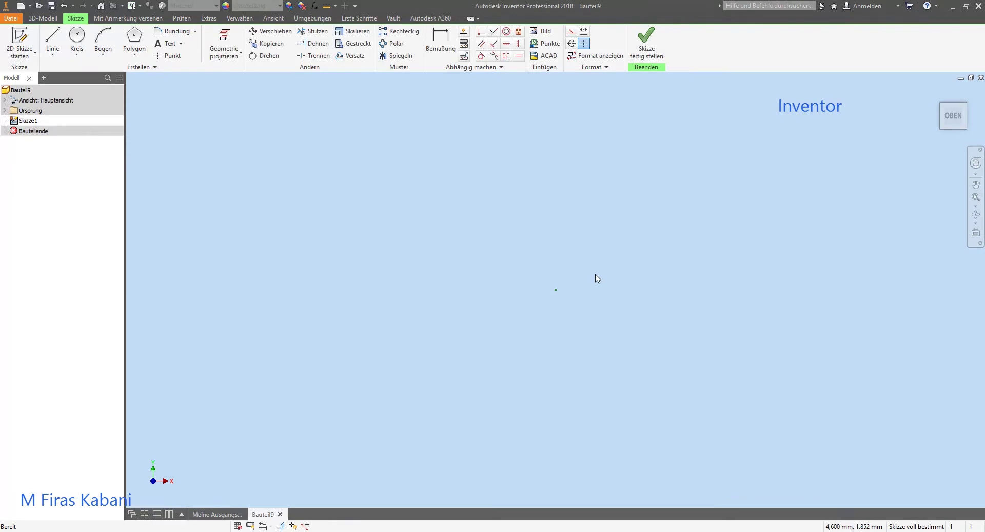
{"action": "left_click", "coordinate": [77, 38]}
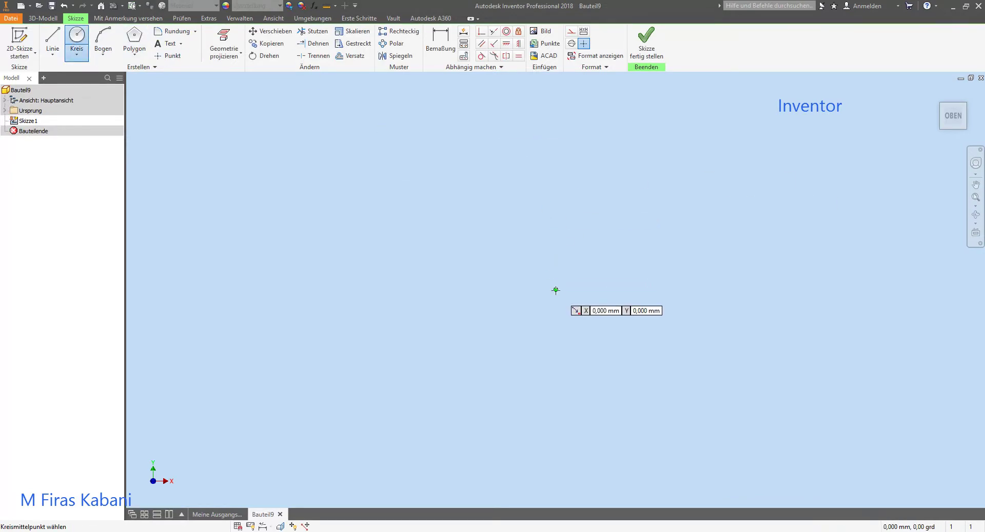
{"action": "left_click", "coordinate": [556, 290]}
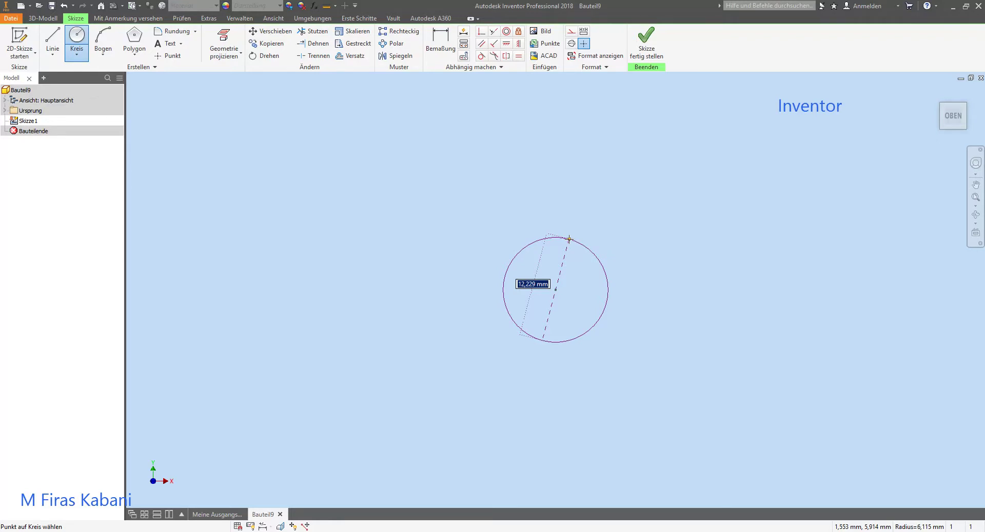
{"action": "type", "text": "50"}
{"action": "key", "text": "Return"}
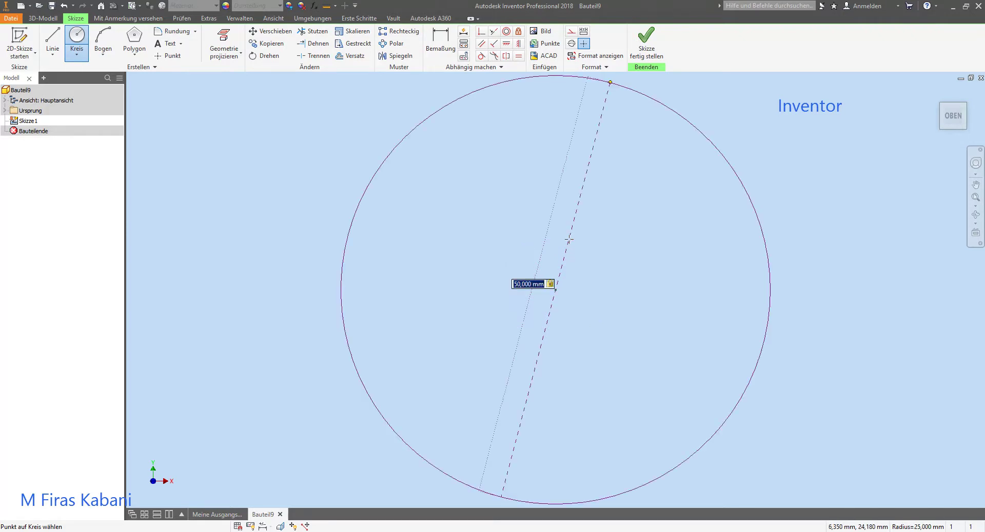
- Add a concentric 80 mm circle at the origin and reset the view
{"action": "left_click", "coordinate": [556, 290]}
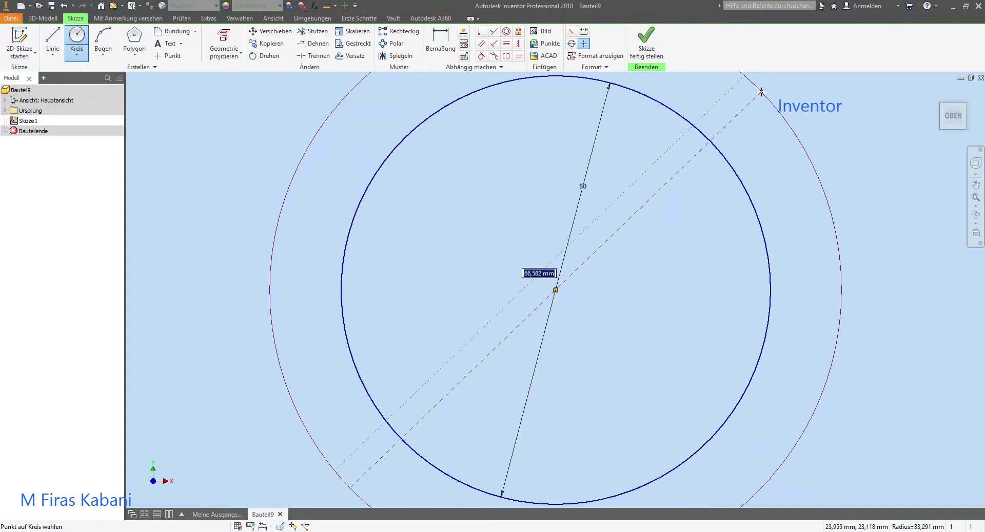
{"action": "type", "text": "80"}
{"action": "key", "text": "Return"}
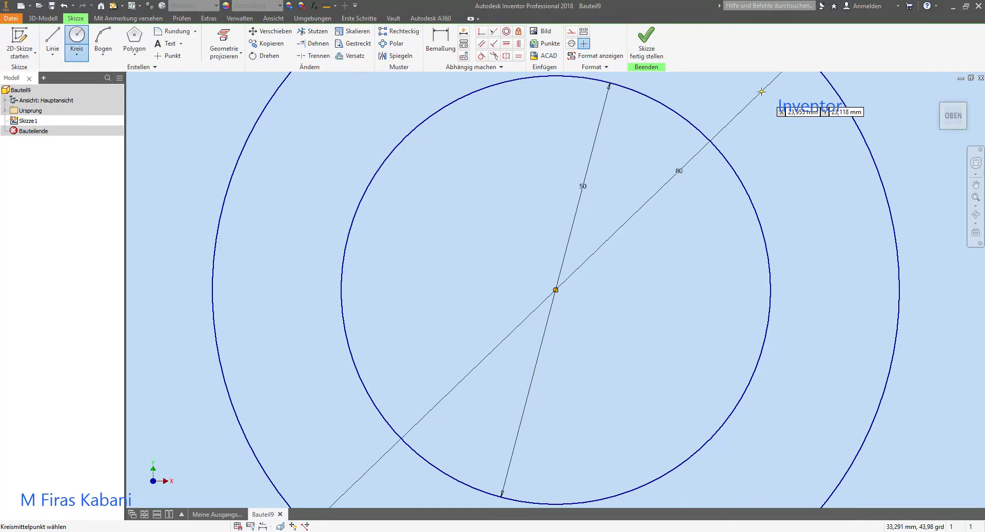
{"action": "scroll", "coordinate": [761, 92], "scroll_direction": "up", "scroll_amount": 2}
{"action": "scroll", "coordinate": [770, 97], "scroll_direction": "up", "scroll_amount": 3}
{"action": "scroll", "coordinate": [790, 95], "scroll_direction": "up", "scroll_amount": 2}
{"action": "scroll", "coordinate": [820, 93], "scroll_direction": "up", "scroll_amount": 1}
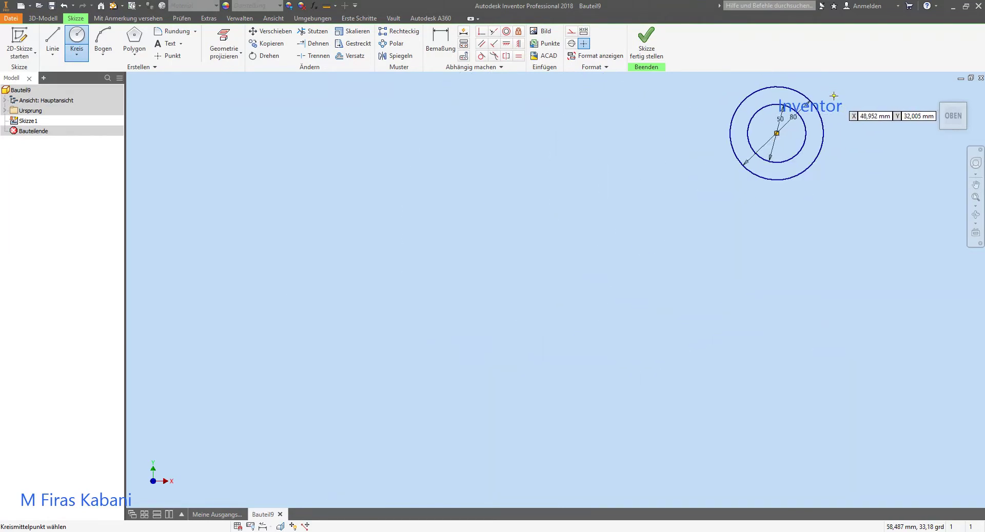
{"action": "middle_click_drag", "start_coordinate": [832, 92], "coordinate": [822, 107], "text": "shift"}
{"action": "left_click", "coordinate": [835, 132]}
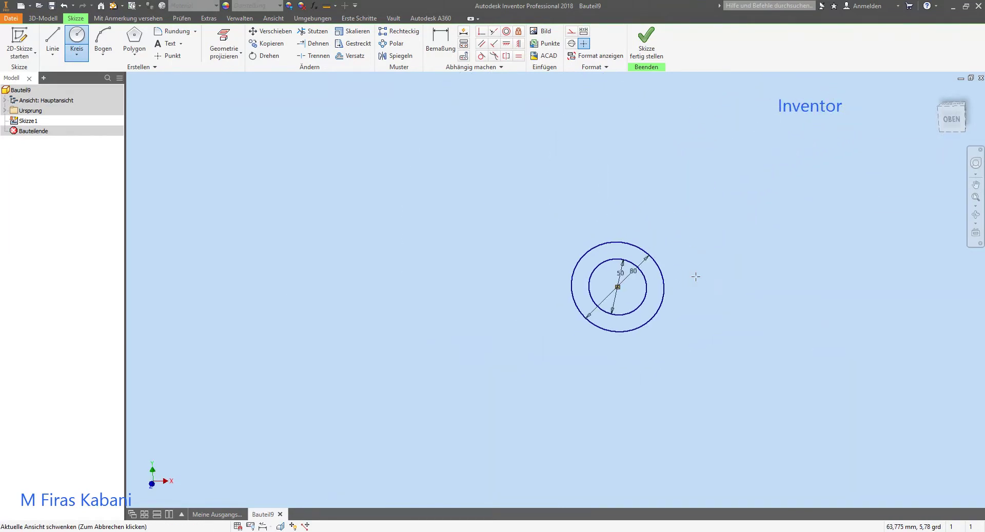
{"action": "scroll", "coordinate": [708, 284], "scroll_direction": "down", "scroll_amount": 3}
{"action": "scroll", "coordinate": [710, 267], "scroll_direction": "down", "scroll_amount": 2}
{"action": "scroll", "coordinate": [713, 267], "scroll_direction": "up", "scroll_amount": 3}
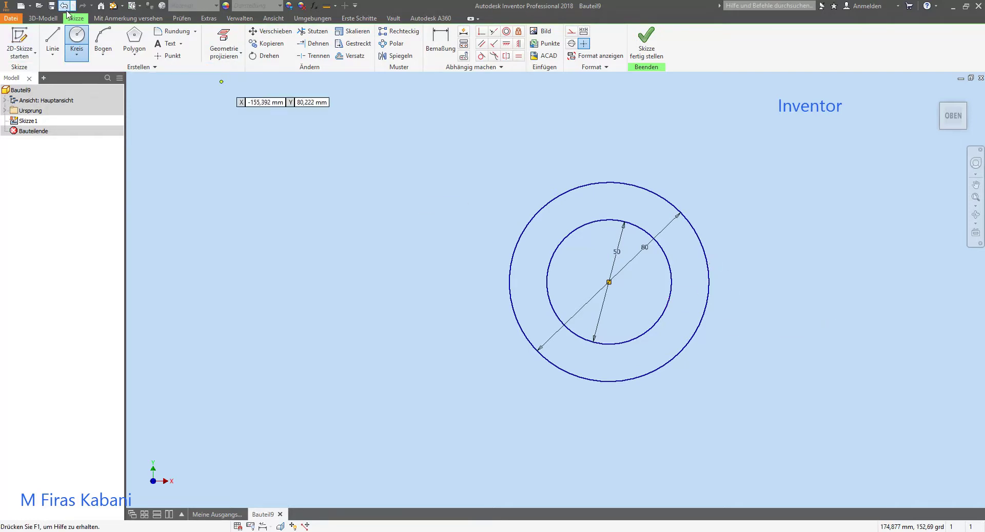
- Draw a 160 mm horizontal line above the circles
{"action": "left_click", "coordinate": [52, 40]}
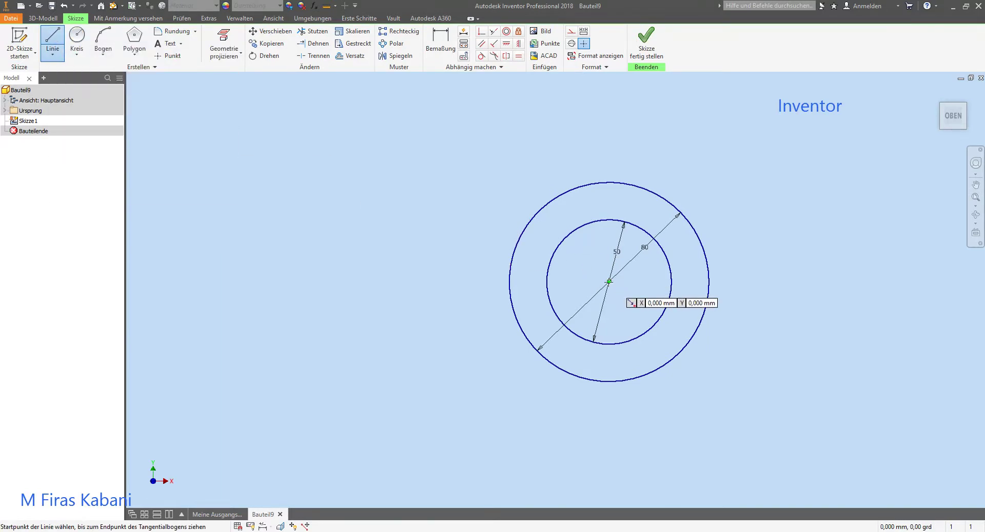
{"action": "left_click", "coordinate": [338, 125]}
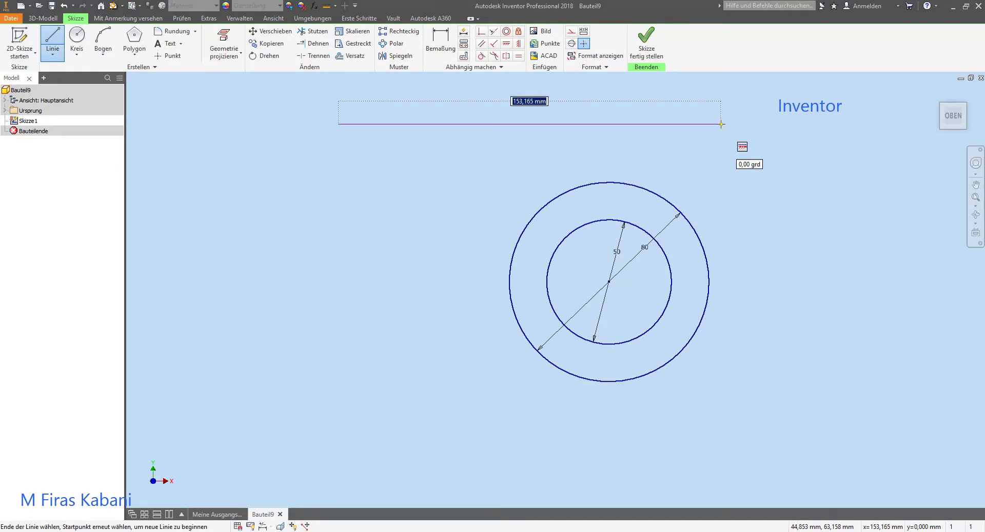
{"action": "type", "text": "160"}
{"action": "key", "text": "Return"}
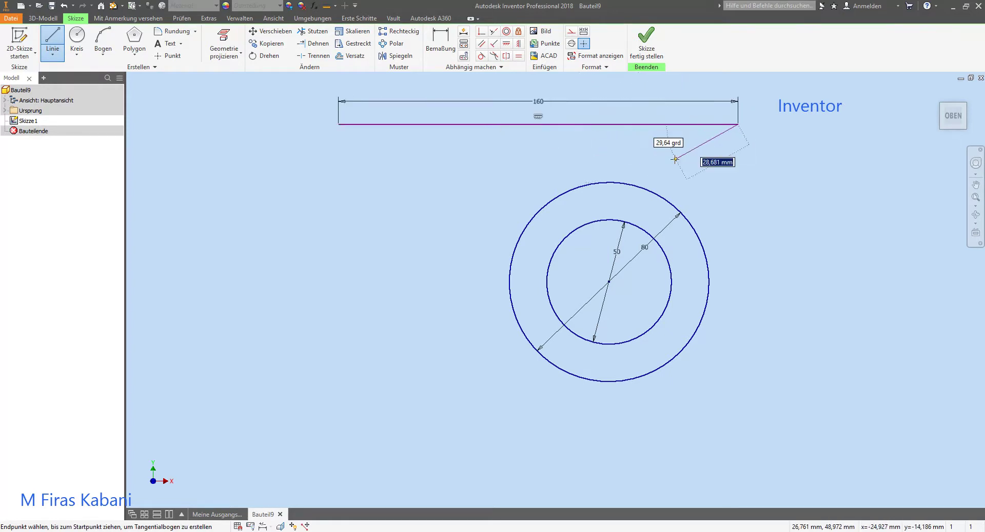
{"action": "key", "text": "Escape"}
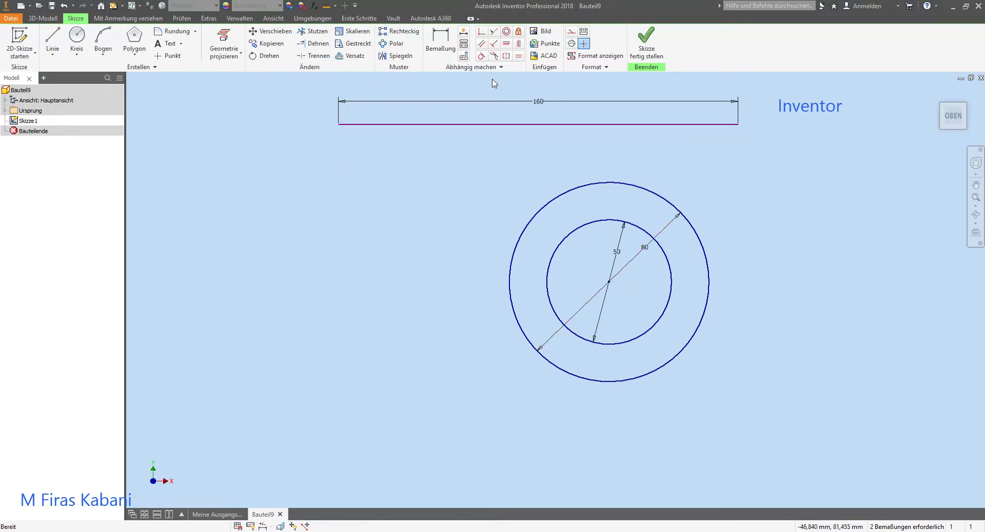
- Place a point on the line and dimension it 80 mm from the line's left end
{"action": "left_click", "coordinate": [169, 55]}
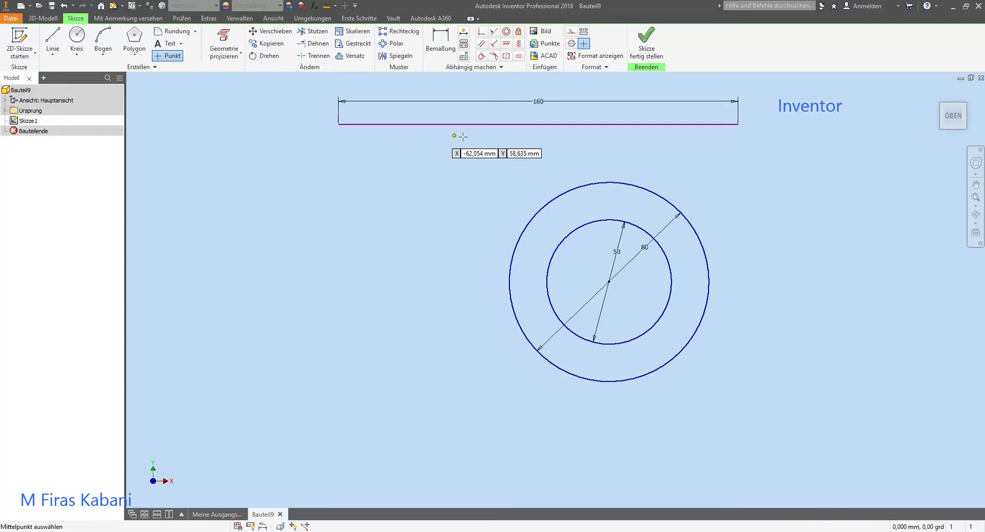
{"action": "left_click", "coordinate": [494, 132]}
{"action": "key", "text": "Escape"}
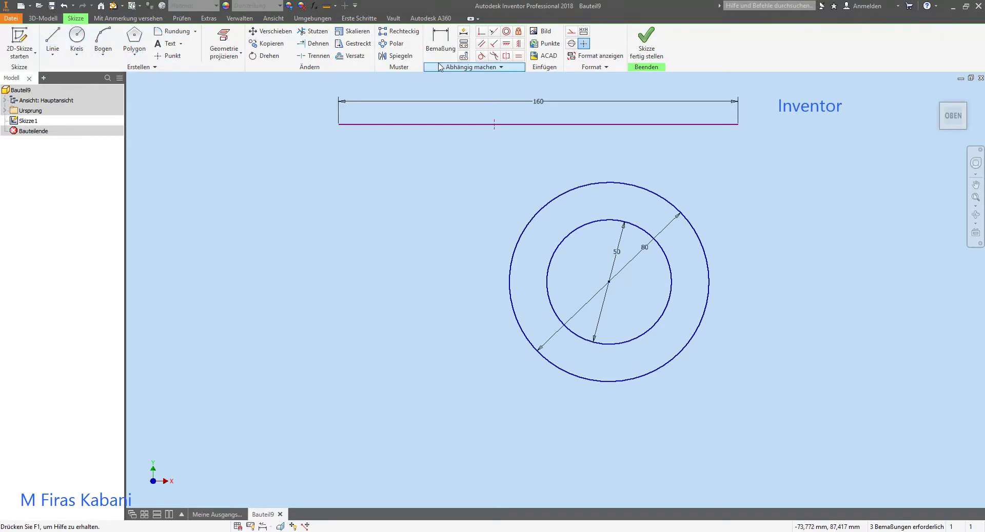
{"action": "left_click", "coordinate": [436, 40]}
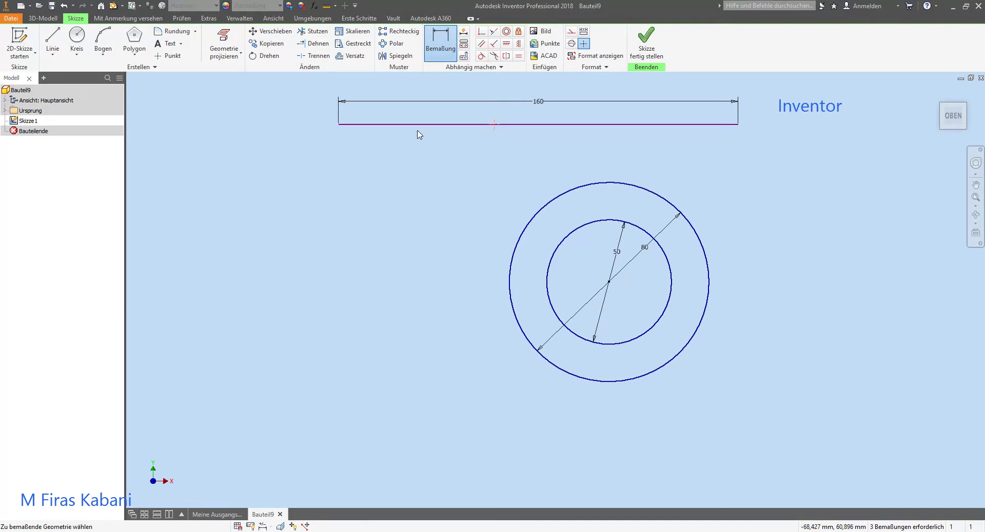
{"action": "left_click", "coordinate": [339, 125]}
{"action": "left_click", "coordinate": [395, 179]}
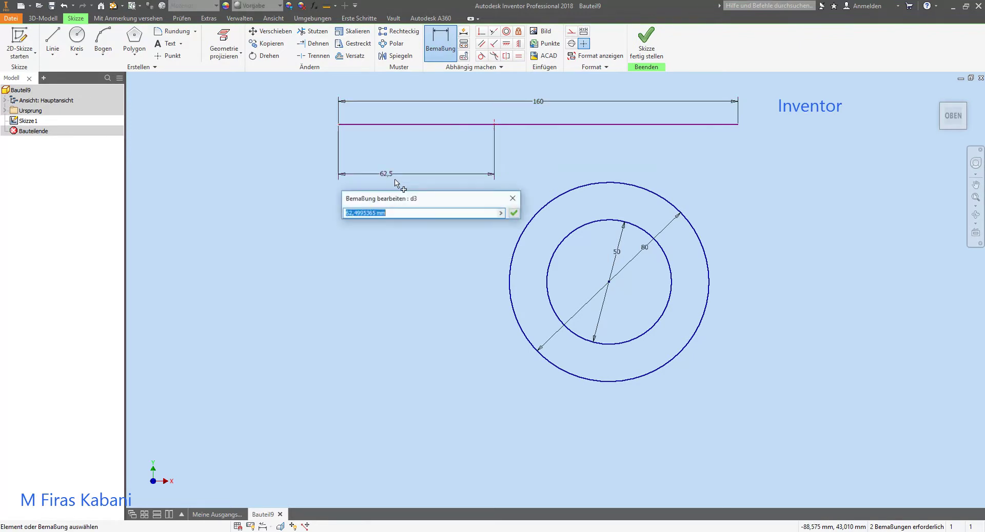
{"action": "type", "text": "80"}
{"action": "key", "text": "Return"}
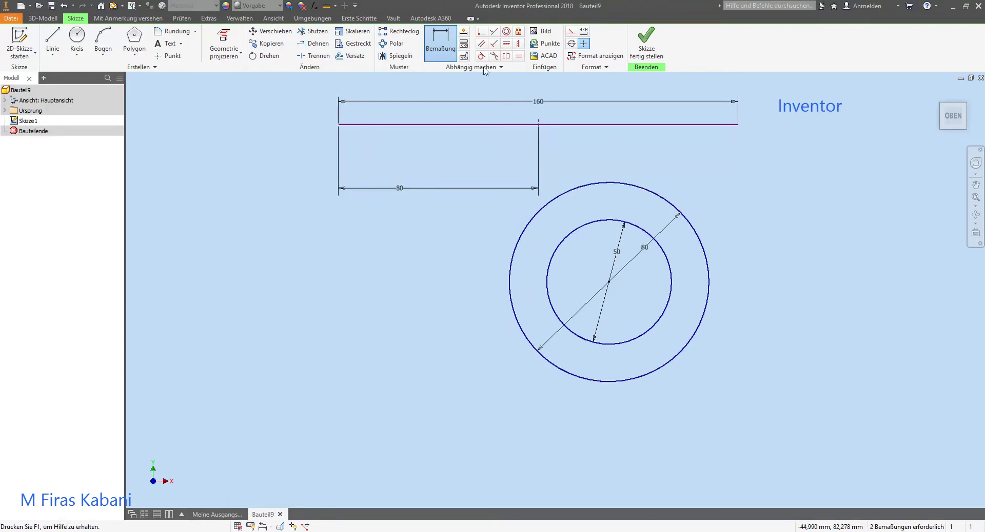
- Move the 160 mm line so its midpoint lands on the circles' centre
{"action": "left_click", "coordinate": [270, 31]}
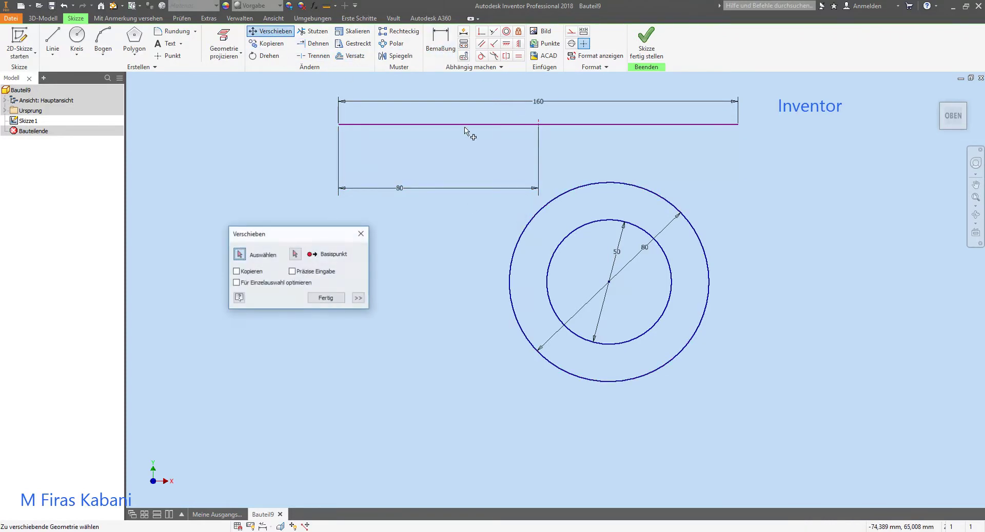
{"action": "left_click", "coordinate": [538, 124]}
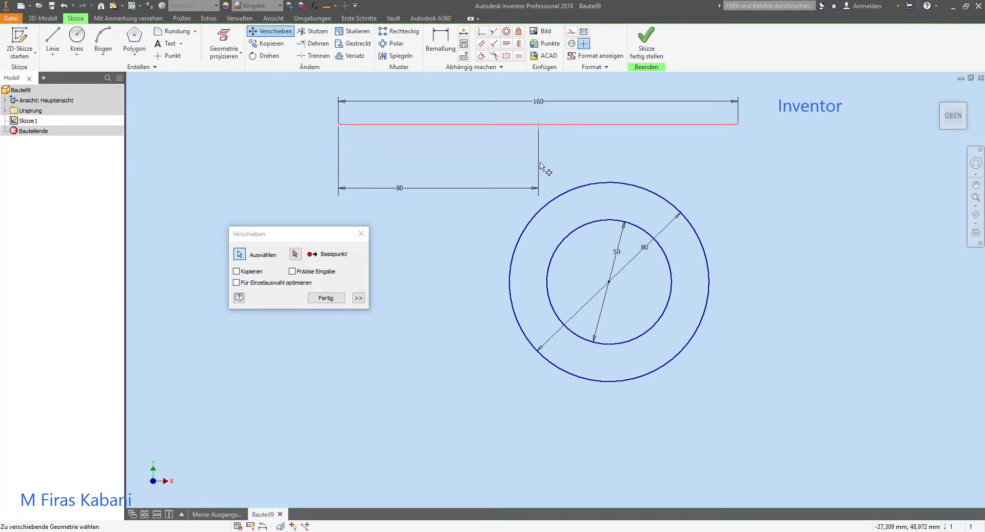
{"action": "left_click", "coordinate": [295, 254]}
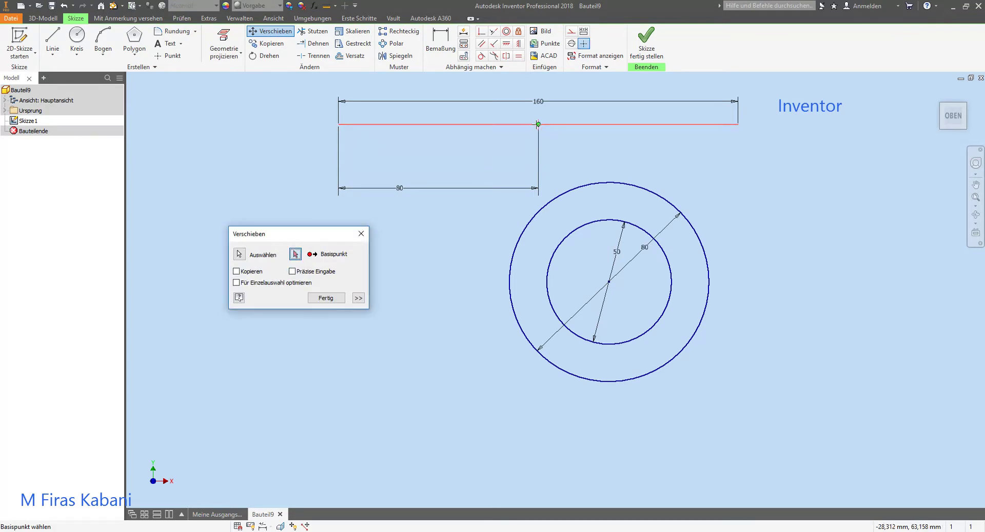
{"action": "left_click", "coordinate": [539, 124]}
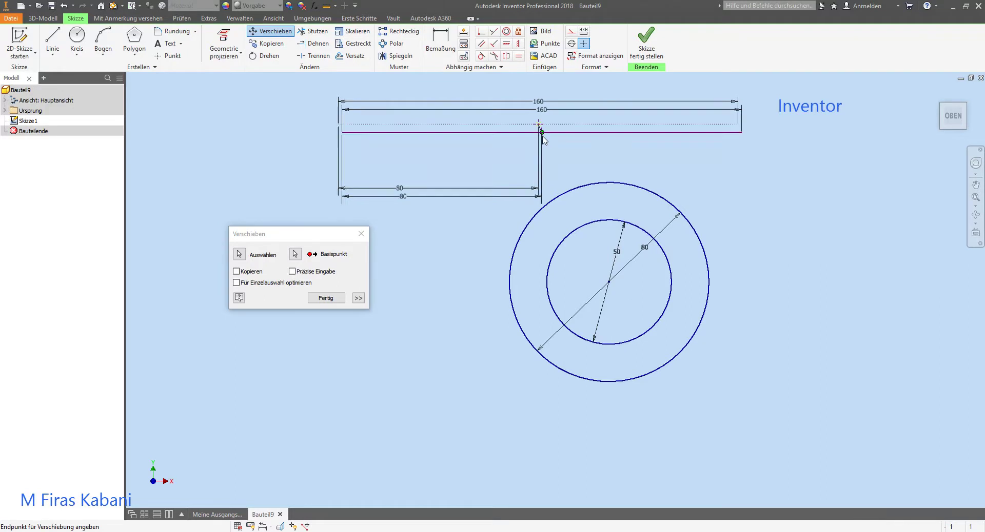
{"action": "left_click", "coordinate": [610, 282]}
{"action": "left_click", "coordinate": [326, 298]}
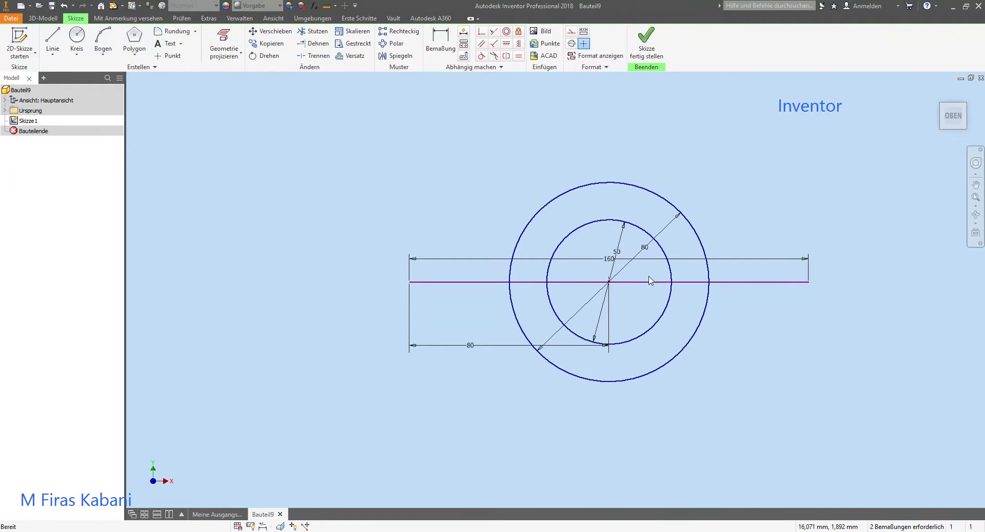
{"action": "scroll", "coordinate": [641, 282], "scroll_direction": "down", "scroll_amount": 3}
{"action": "scroll", "coordinate": [593, 266], "scroll_direction": "down", "scroll_amount": 3}
{"action": "scroll", "coordinate": [585, 258], "scroll_direction": "down", "scroll_amount": 1}
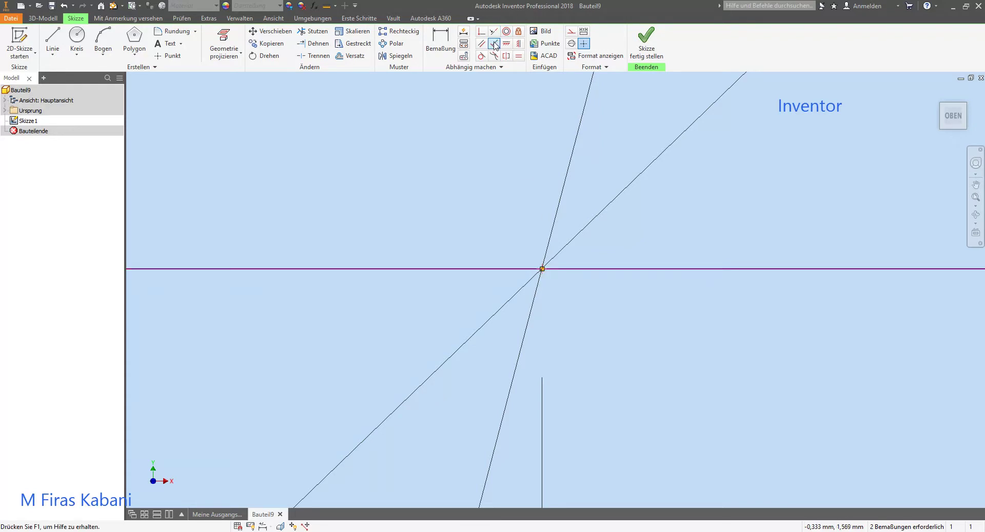
- Try constraining the line's point to the circle centre and dismiss the failure message
{"action": "left_click", "coordinate": [481, 31]}
{"action": "left_click", "coordinate": [541, 267]}
{"action": "left_click", "coordinate": [542, 269]}
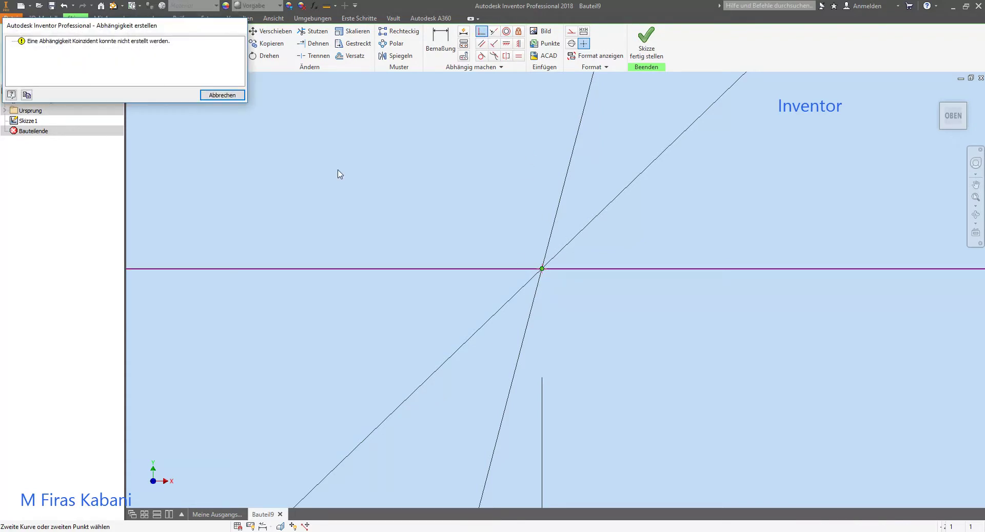
{"action": "left_click", "coordinate": [220, 96]}
{"action": "scroll", "coordinate": [515, 259], "scroll_direction": "down", "scroll_amount": 5}
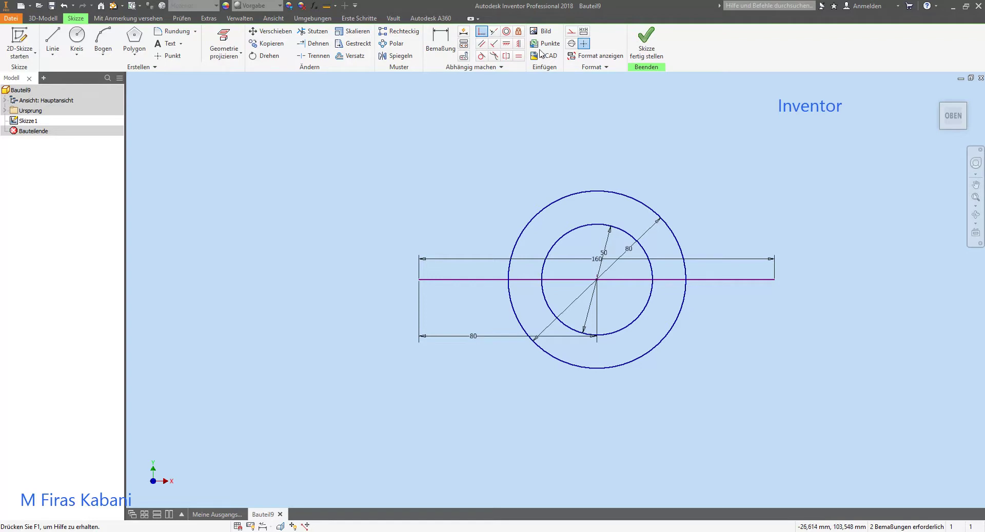
- Make the horizontal 160 mm line dashed construction geometry
{"action": "left_click", "coordinate": [571, 31]}
{"action": "left_click", "coordinate": [703, 290]}
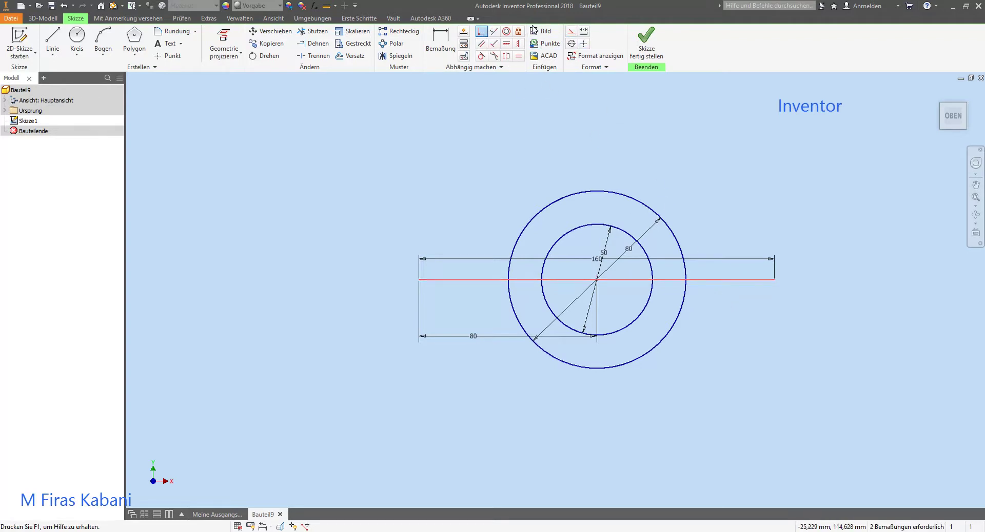
{"action": "key", "text": "Escape"}
{"action": "key", "text": "Escape"}
{"action": "left_click", "coordinate": [576, 34]}
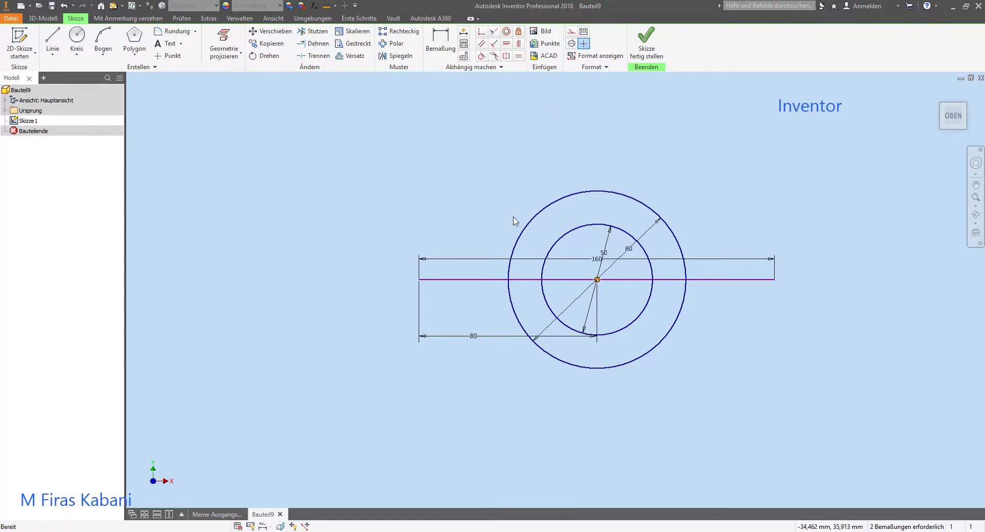
{"action": "left_click", "coordinate": [571, 32]}
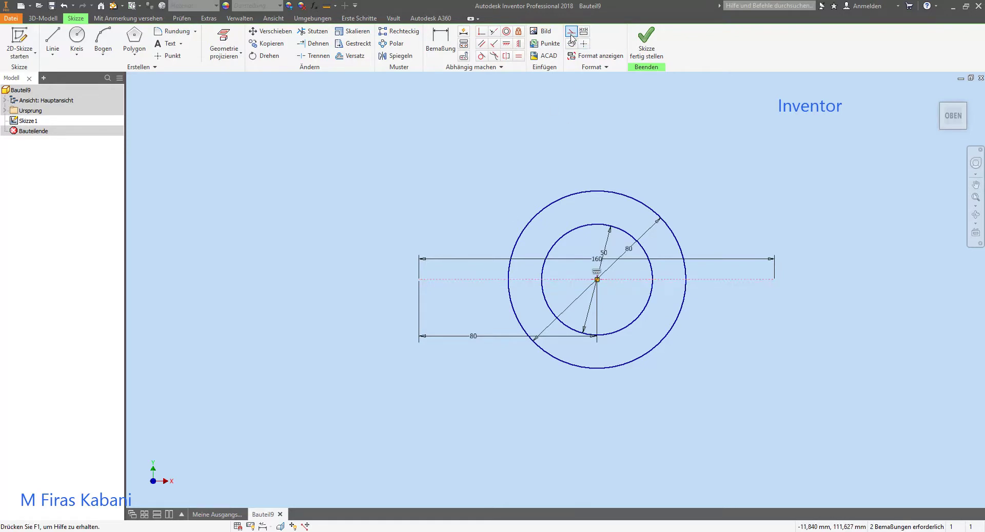
{"action": "left_click", "coordinate": [706, 293]}
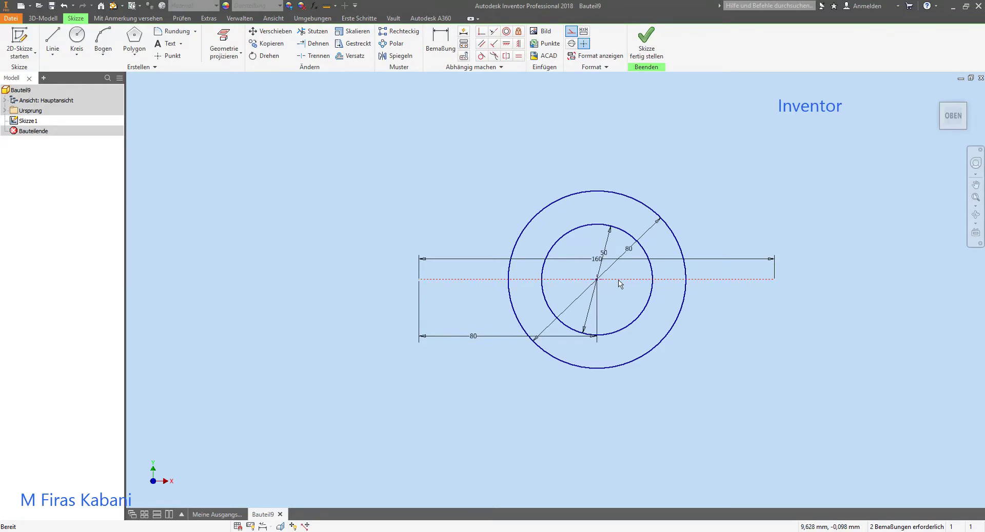
- Zoom in and out to inspect the line's point at the circle centre
{"action": "scroll", "coordinate": [618, 283], "scroll_direction": "down", "scroll_amount": 3}
{"action": "scroll", "coordinate": [569, 275], "scroll_direction": "down", "scroll_amount": 3}
{"action": "scroll", "coordinate": [605, 309], "scroll_direction": "down", "scroll_amount": 3}
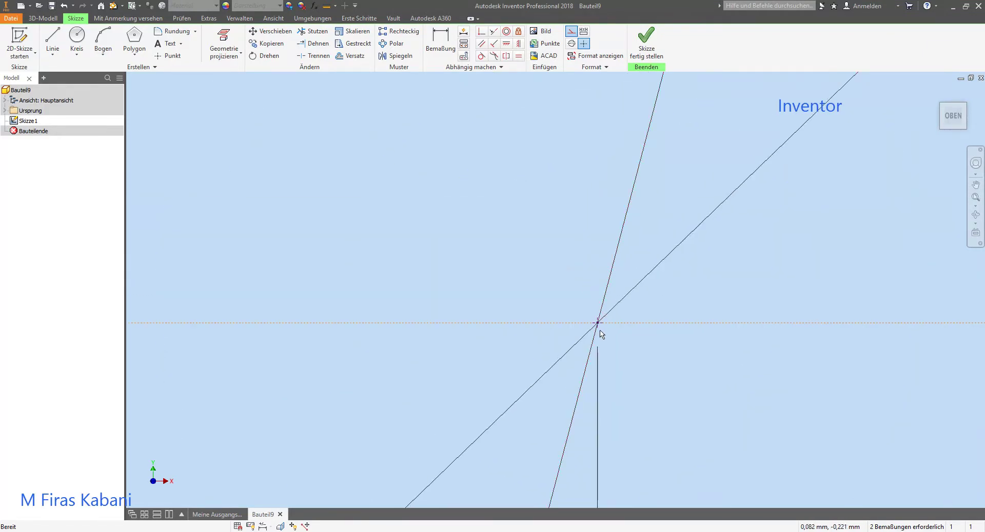
{"action": "scroll", "coordinate": [598, 325], "scroll_direction": "up", "scroll_amount": 3}
{"action": "scroll", "coordinate": [598, 333], "scroll_direction": "down", "scroll_amount": 3}
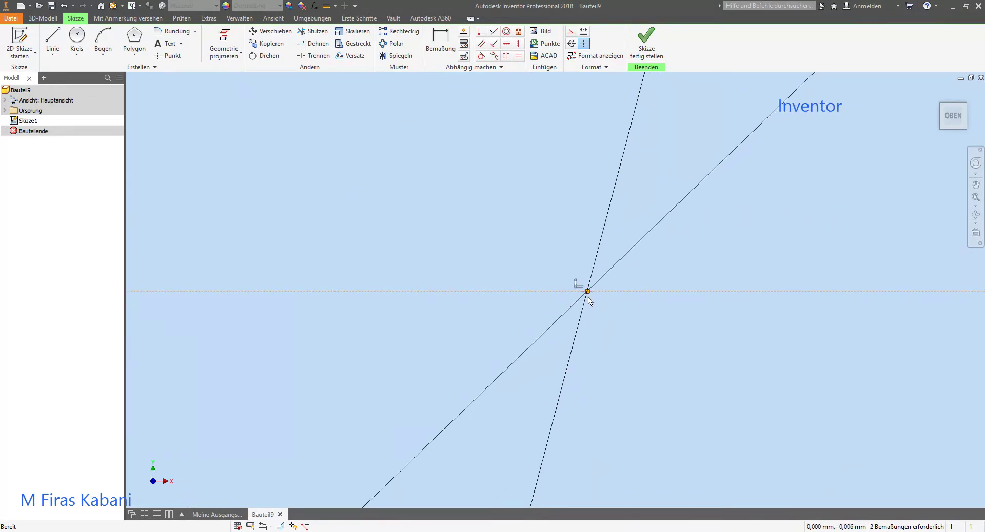
{"action": "scroll", "coordinate": [620, 326], "scroll_direction": "up", "scroll_amount": 3}
{"action": "scroll", "coordinate": [716, 374], "scroll_direction": "up", "scroll_amount": 3}
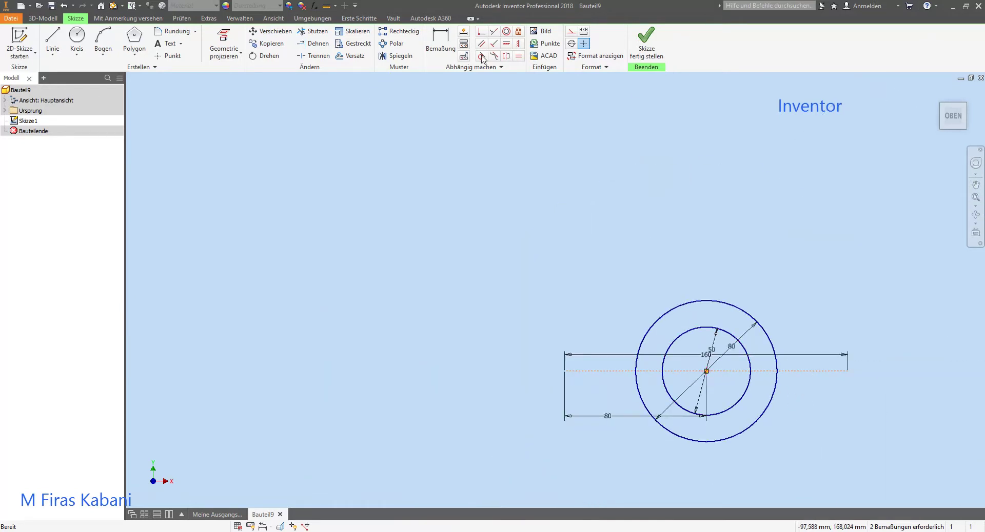
- Apply automatic dimensioning to add the missing 80 dimension, fully constraining the sketch
{"action": "left_click", "coordinate": [463, 31]}
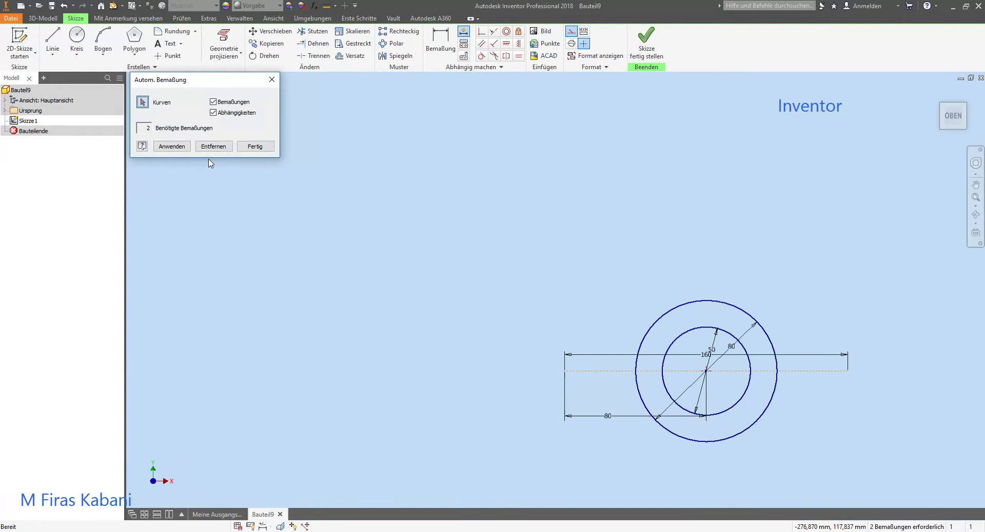
{"action": "left_click", "coordinate": [170, 147]}
{"action": "scroll", "coordinate": [711, 386], "scroll_direction": "down", "scroll_amount": 1}
{"action": "scroll", "coordinate": [711, 386], "scroll_direction": "down", "scroll_amount": 2}
{"action": "scroll", "coordinate": [712, 387], "scroll_direction": "up", "scroll_amount": 5}
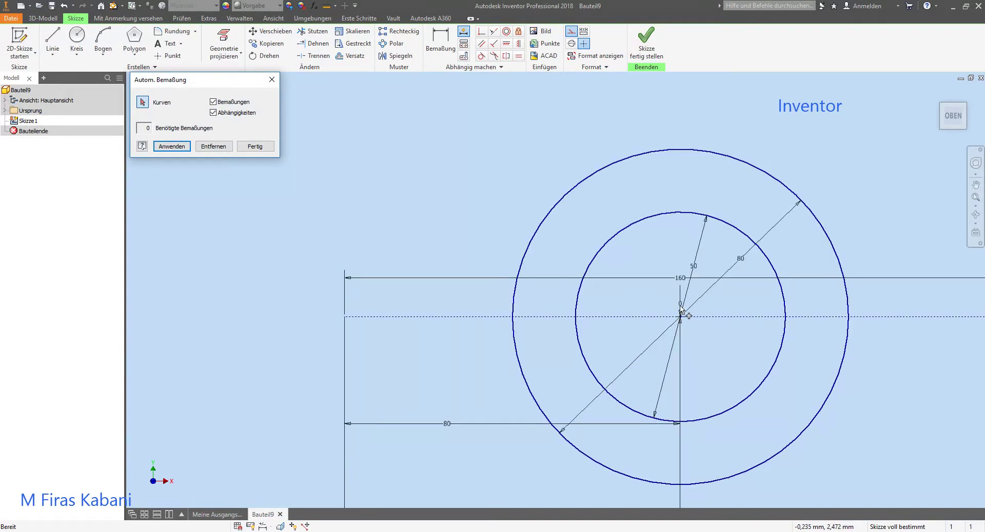
{"action": "scroll", "coordinate": [626, 490], "scroll_direction": "down", "scroll_amount": 5}
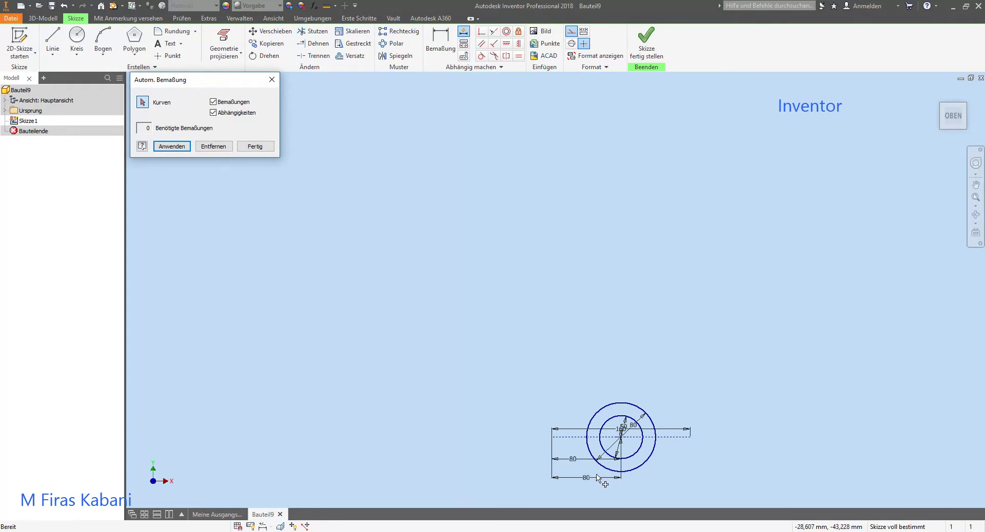
{"action": "scroll", "coordinate": [599, 488], "scroll_direction": "up", "scroll_amount": 3}
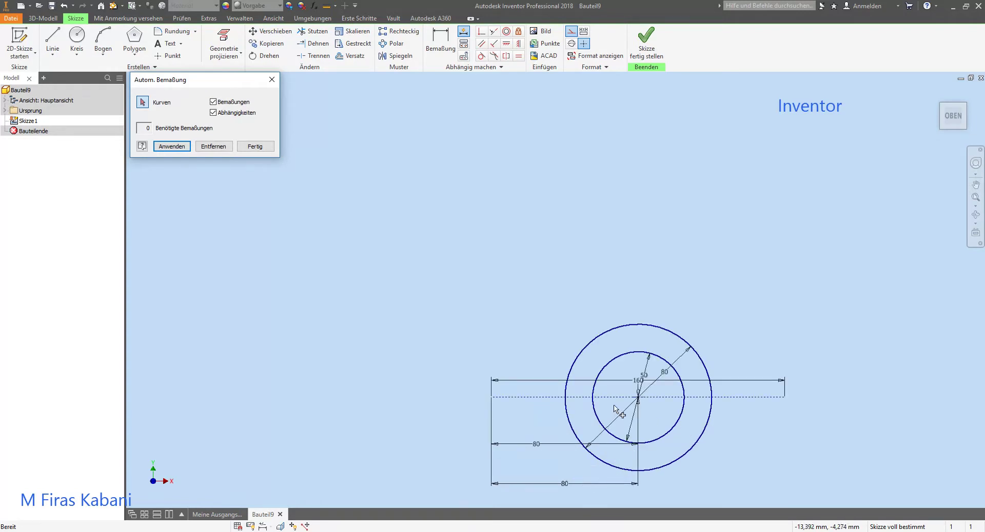
{"action": "left_click", "coordinate": [261, 148]}
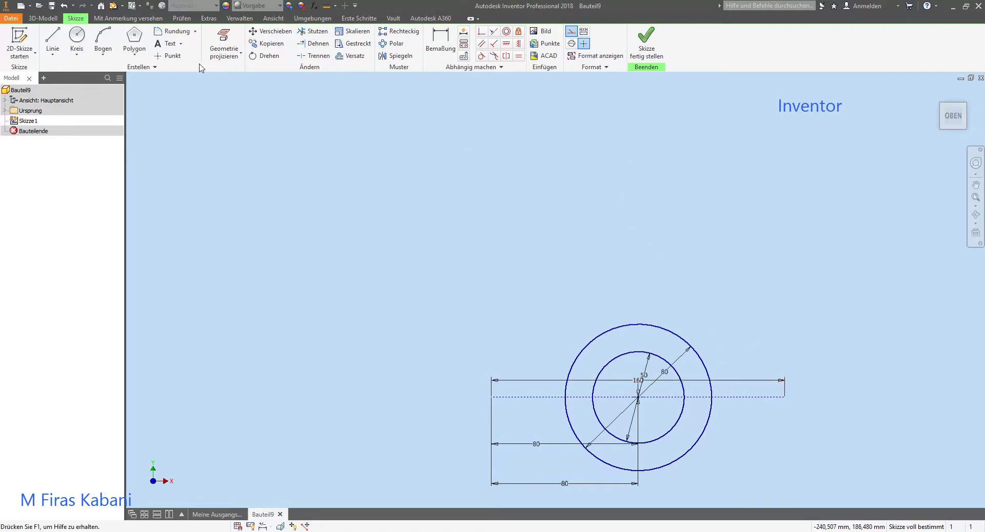
- Place two sketch points and dimension the right one 25 mm above the centre line
{"action": "left_click", "coordinate": [166, 57]}
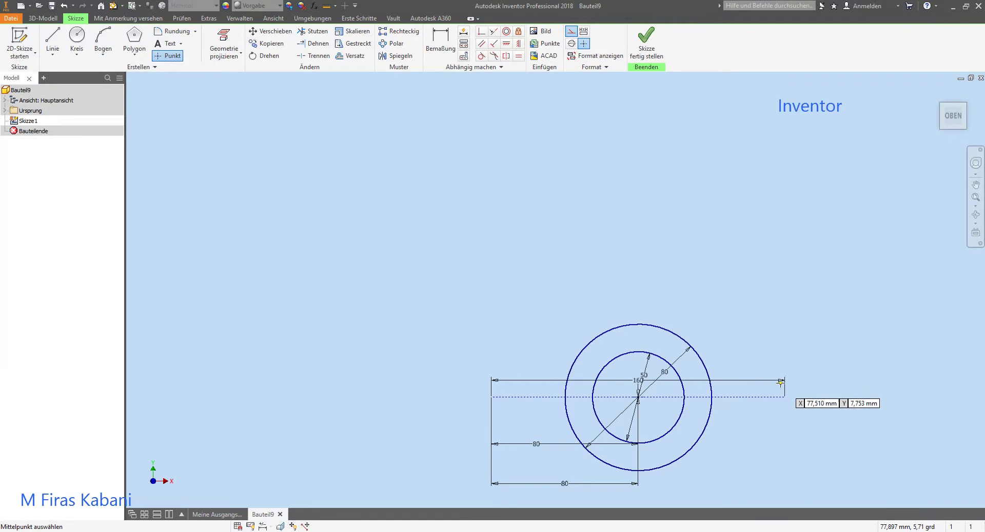
{"action": "left_click", "coordinate": [784, 334]}
{"action": "left_click", "coordinate": [476, 444]}
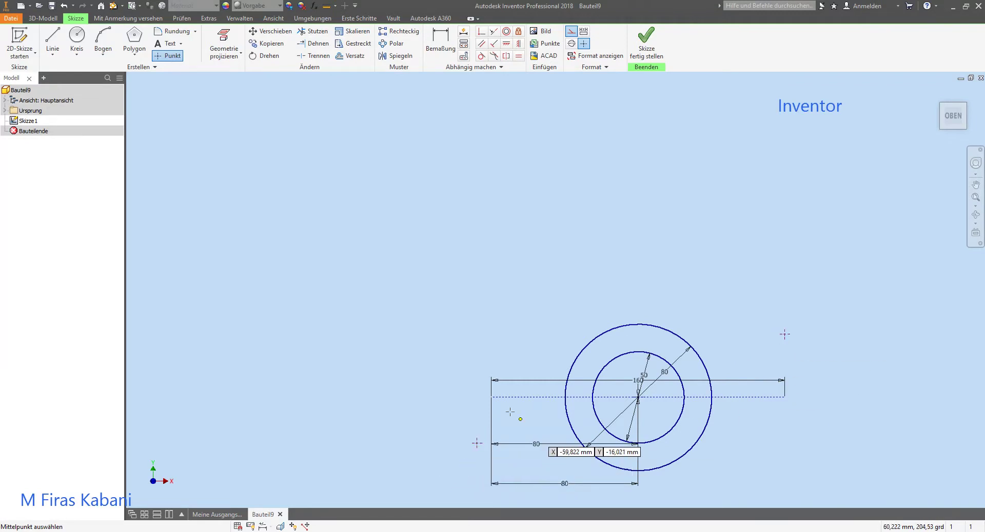
{"action": "left_click", "coordinate": [440, 43]}
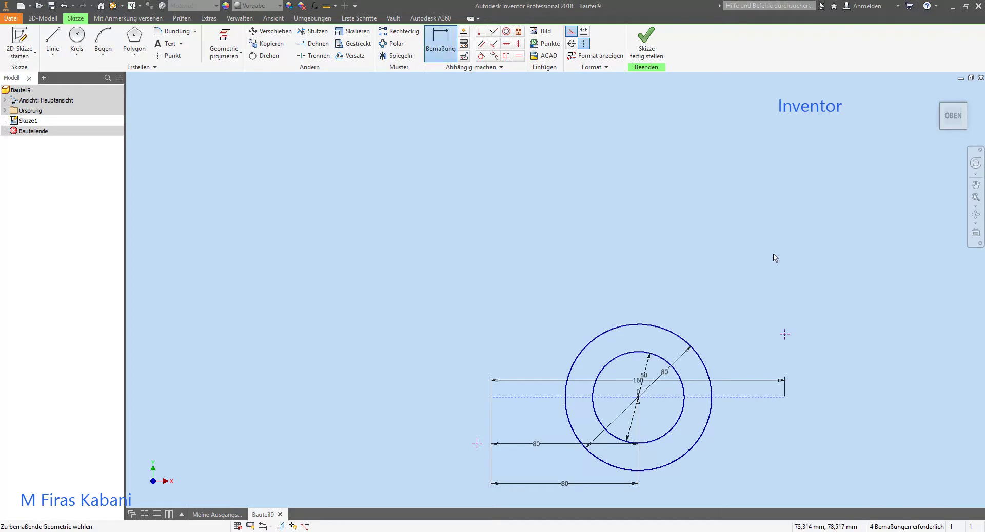
{"action": "left_click", "coordinate": [776, 397]}
{"action": "left_click", "coordinate": [785, 334]}
{"action": "left_click", "coordinate": [812, 378]}
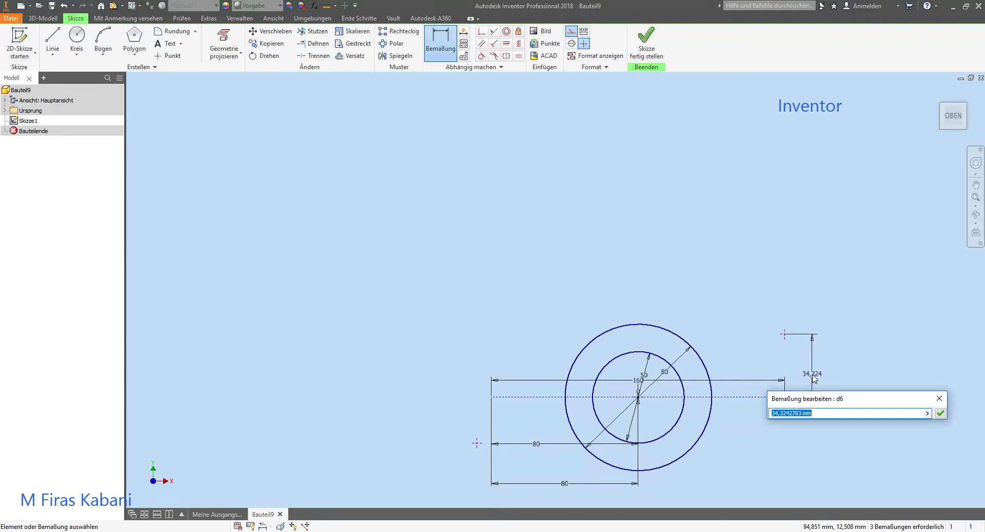
{"action": "type", "text": "25"}
{"action": "key", "text": "Return"}
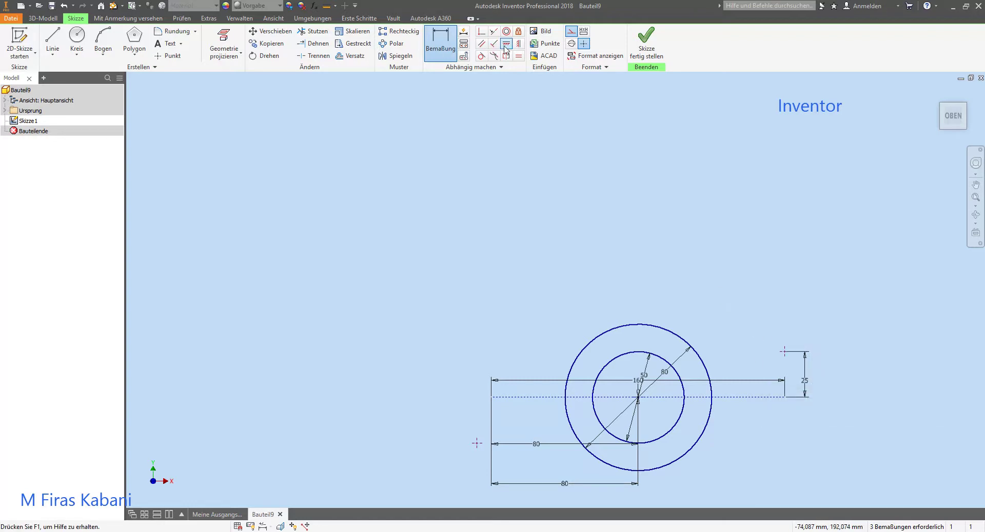
- Align both points vertically with the line ends and dimension the left point 10 mm below
{"action": "left_click", "coordinate": [518, 43]}
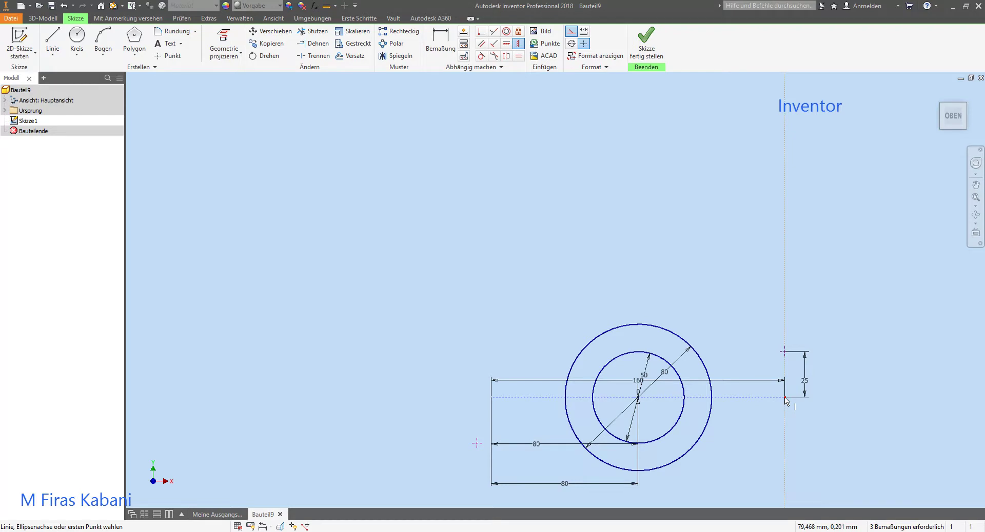
{"action": "left_click", "coordinate": [783, 353]}
{"action": "left_click", "coordinate": [477, 444]}
{"action": "left_click", "coordinate": [491, 397]}
{"action": "left_click", "coordinate": [440, 41]}
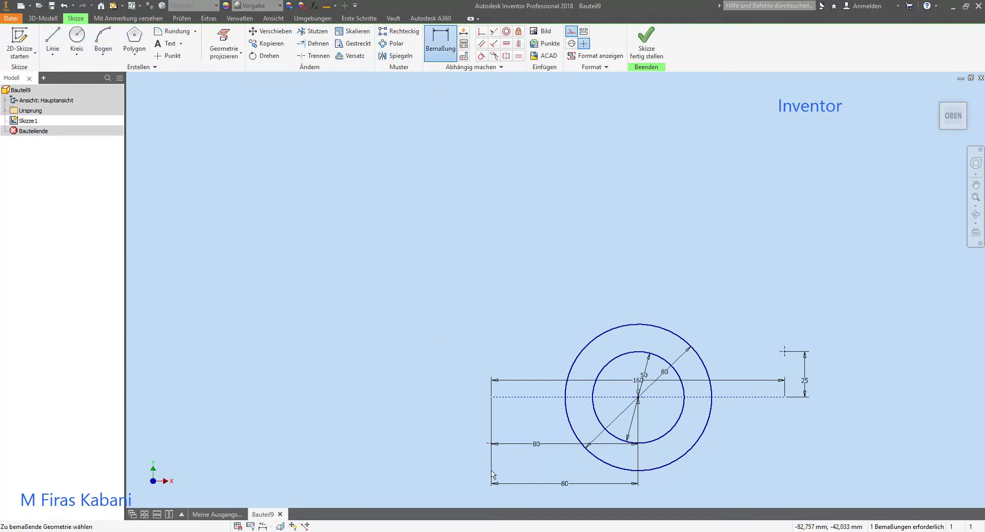
{"action": "left_click", "coordinate": [508, 397]}
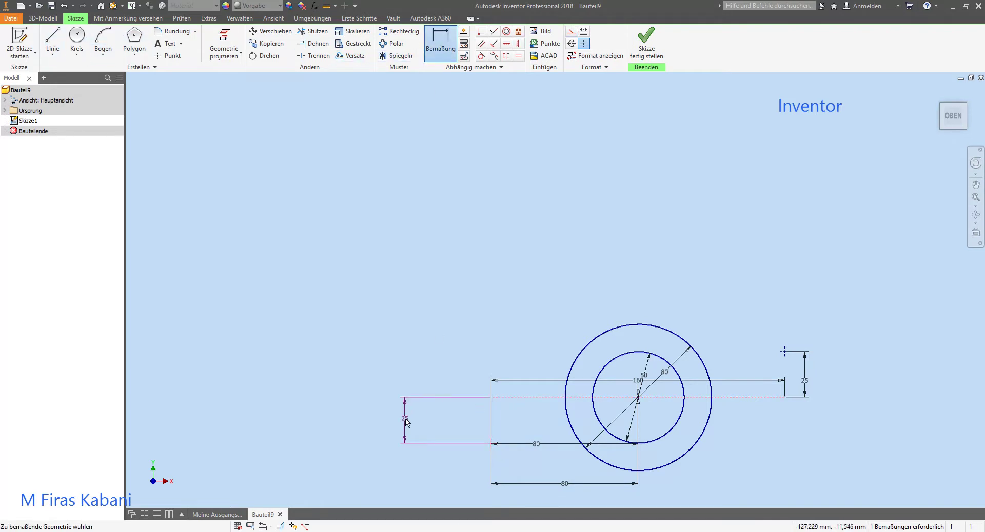
{"action": "left_click", "coordinate": [406, 419]}
{"action": "key", "text": "Return"}
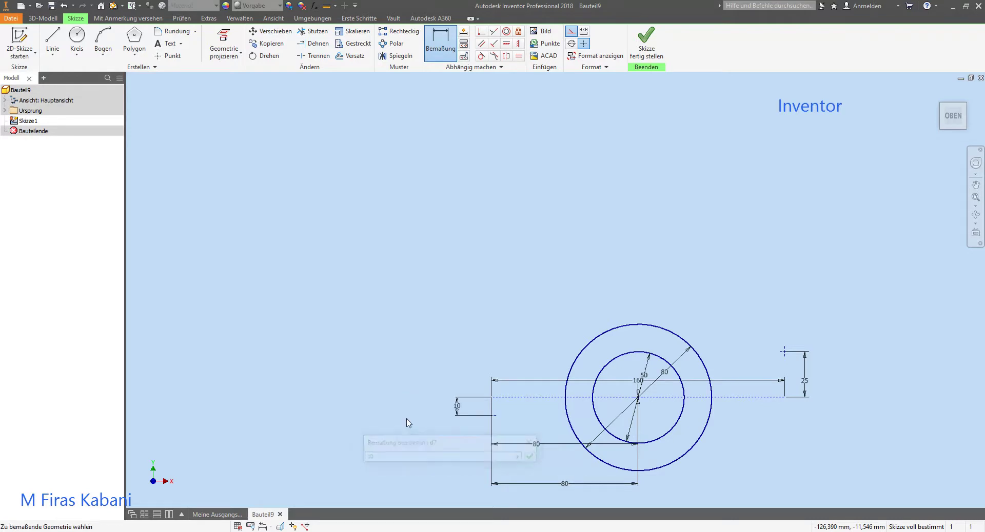
{"action": "left_click", "coordinate": [85, 31]}
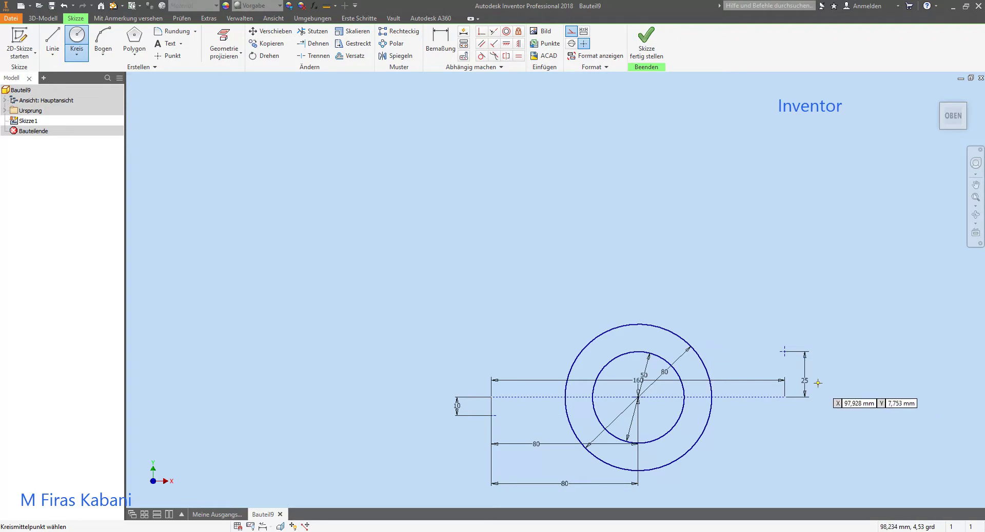
- Draw 30 mm circles centred on the right and left sketch points
{"action": "left_click", "coordinate": [785, 352]}
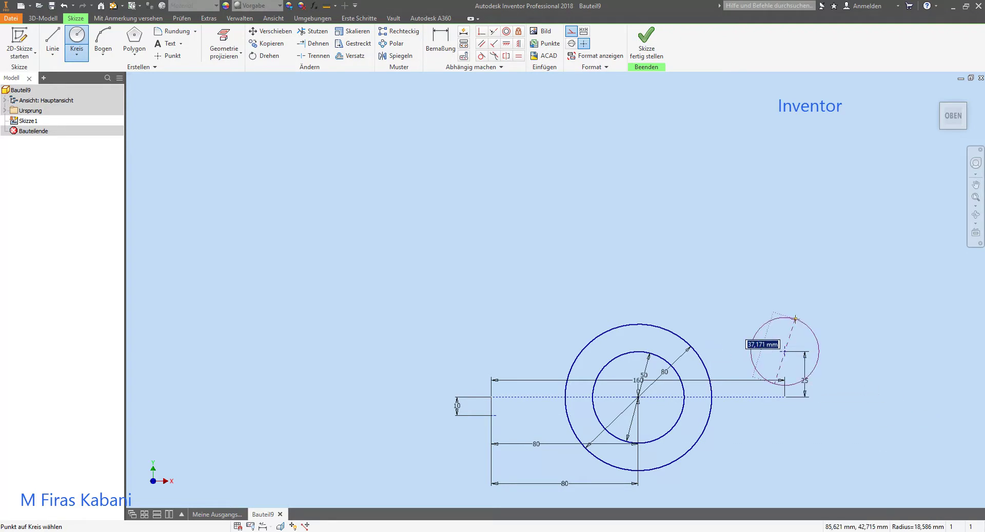
{"action": "type", "text": "30"}
{"action": "key", "text": "Return"}
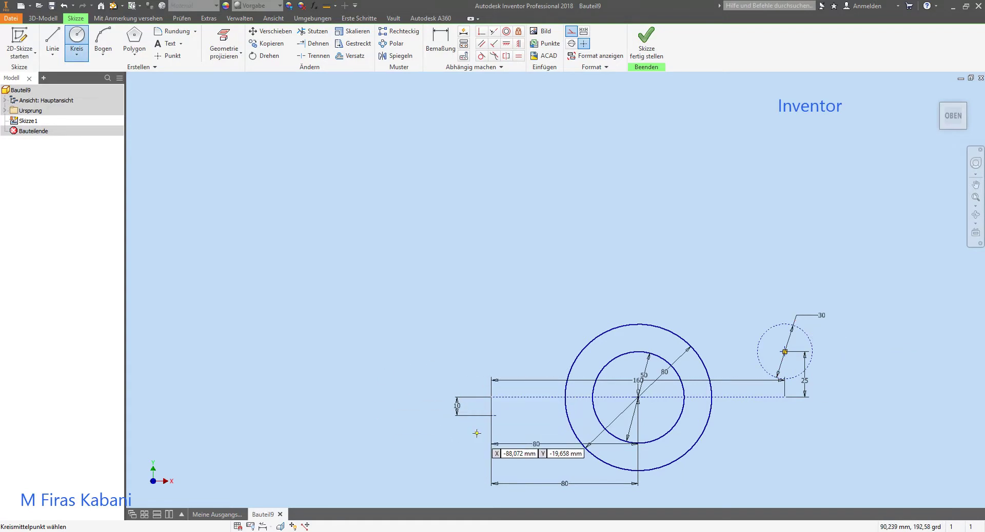
{"action": "left_click", "coordinate": [491, 415]}
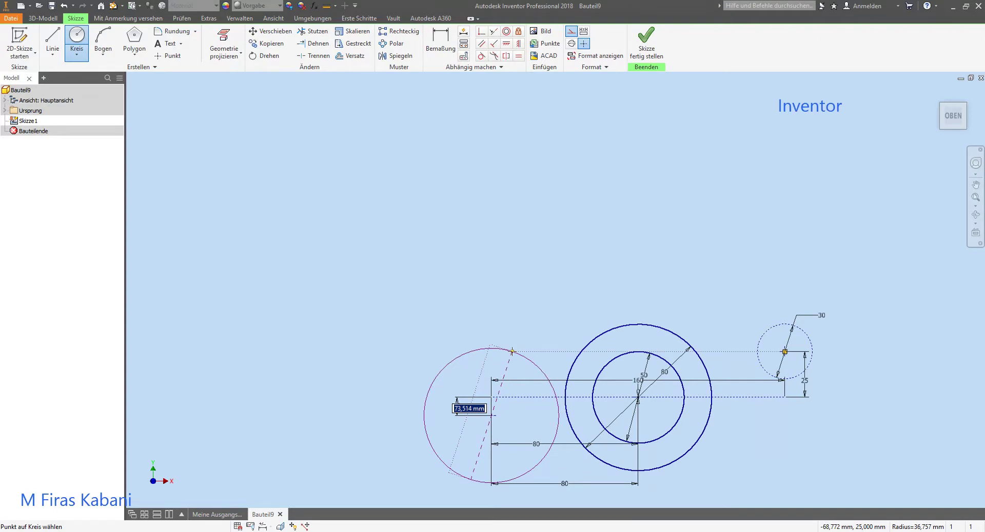
{"action": "type", "text": "30"}
{"action": "key", "text": "Return"}
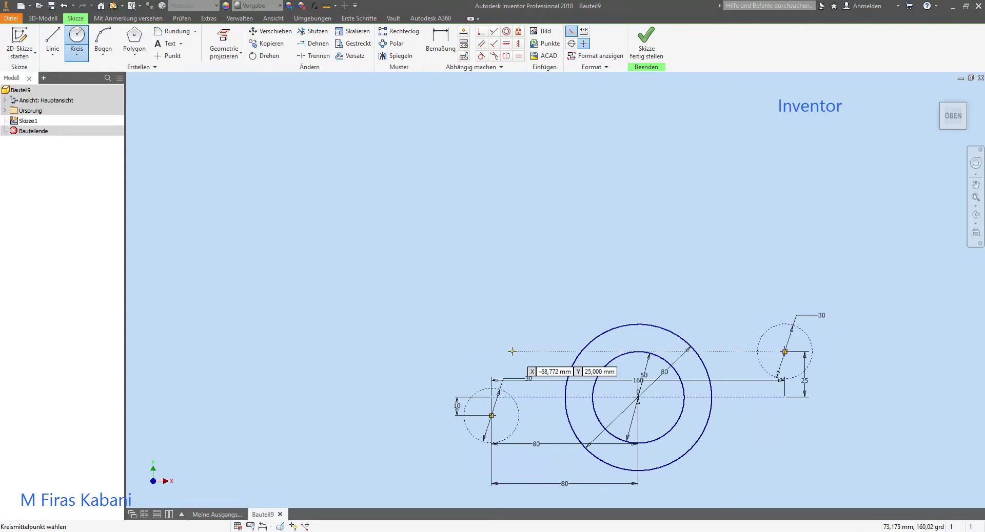
{"action": "key", "text": "Escape"}
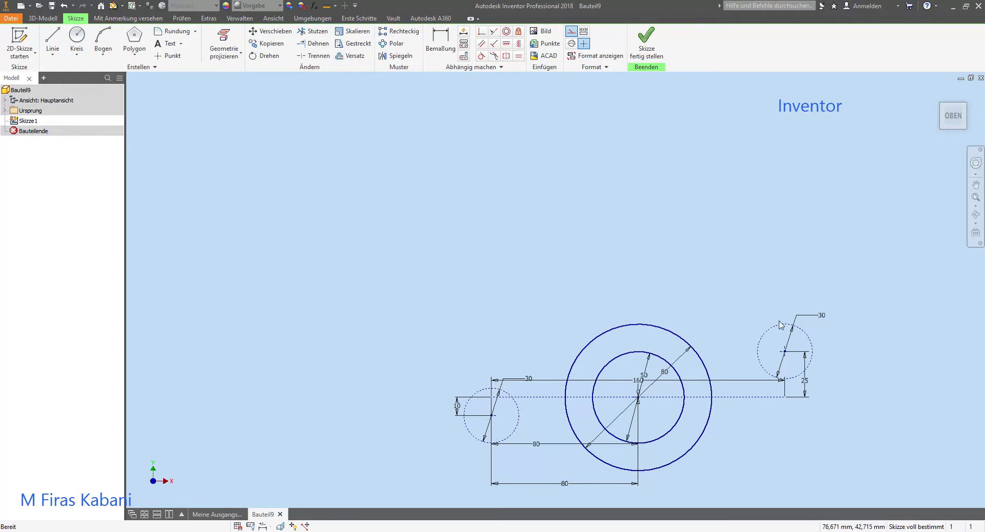
- Switch both 30 mm circles from construction to regular sketch geometry
{"action": "left_click", "coordinate": [508, 396]}
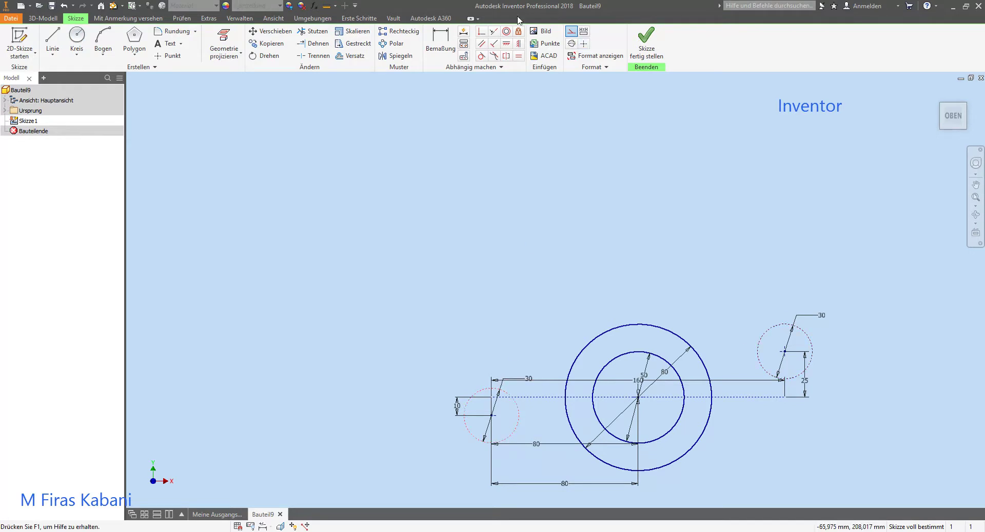
{"action": "left_click", "coordinate": [571, 32]}
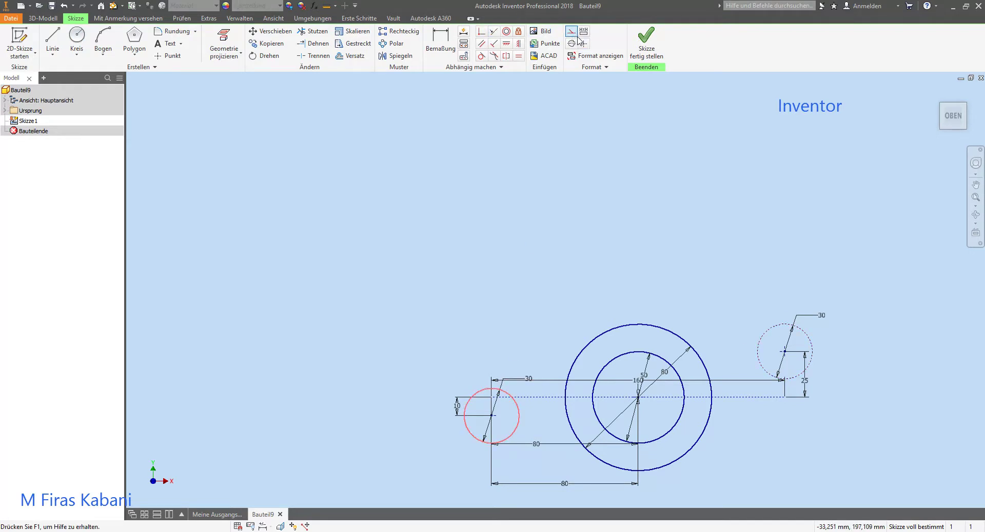
{"action": "left_click", "coordinate": [747, 321]}
{"action": "left_click", "coordinate": [770, 341]}
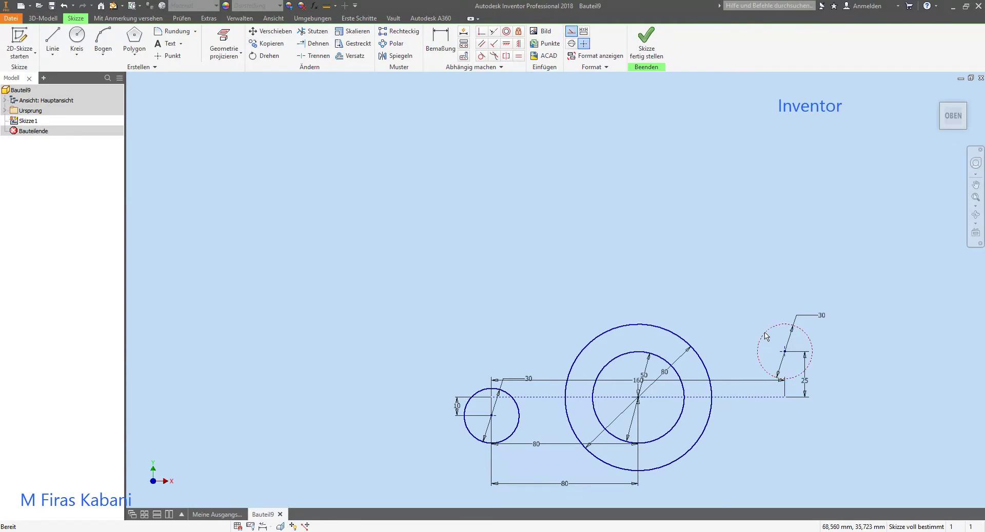
{"action": "left_click", "coordinate": [572, 32]}
{"action": "left_click", "coordinate": [648, 159]}
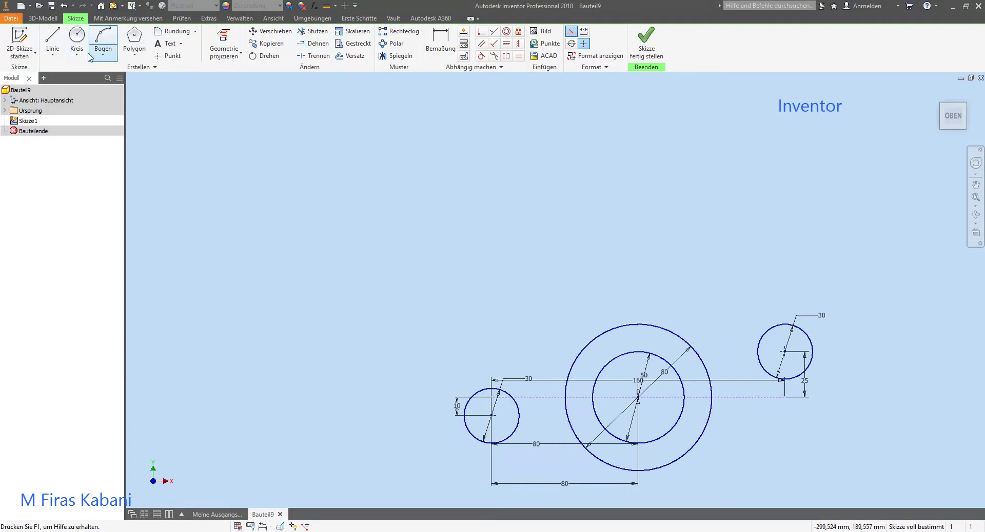
- Draw an 80 mm circle from a centre point above the small left circle
{"action": "left_click", "coordinate": [77, 54]}
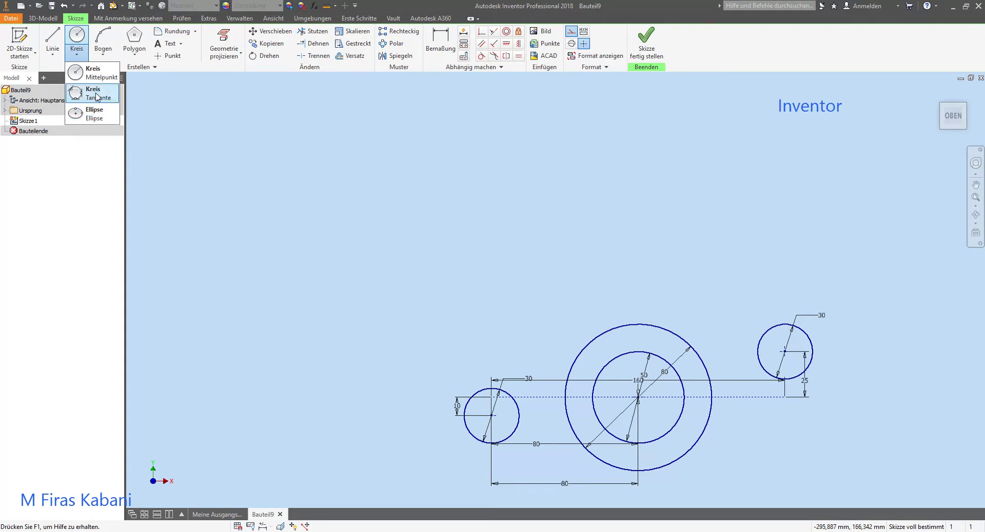
{"action": "left_click", "coordinate": [102, 53]}
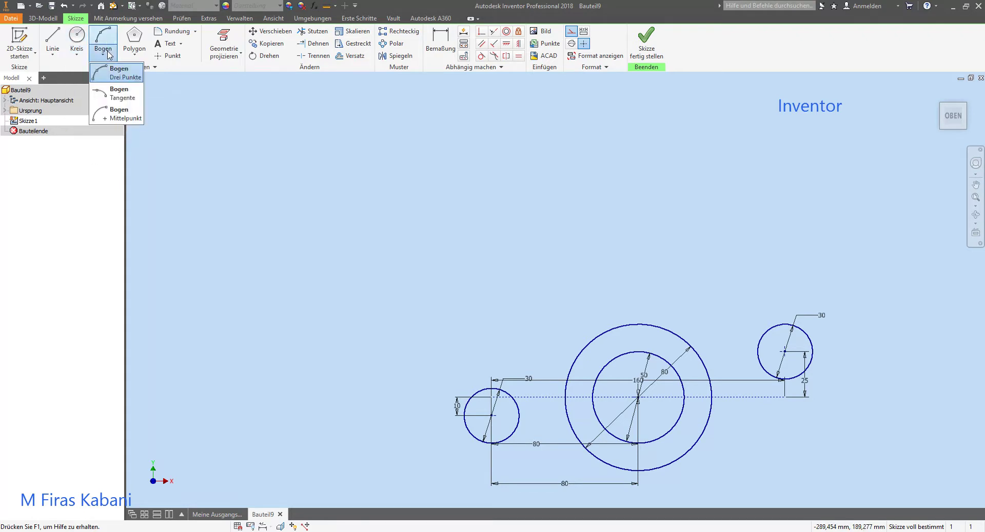
{"action": "left_click", "coordinate": [77, 56]}
{"action": "left_click", "coordinate": [82, 95]}
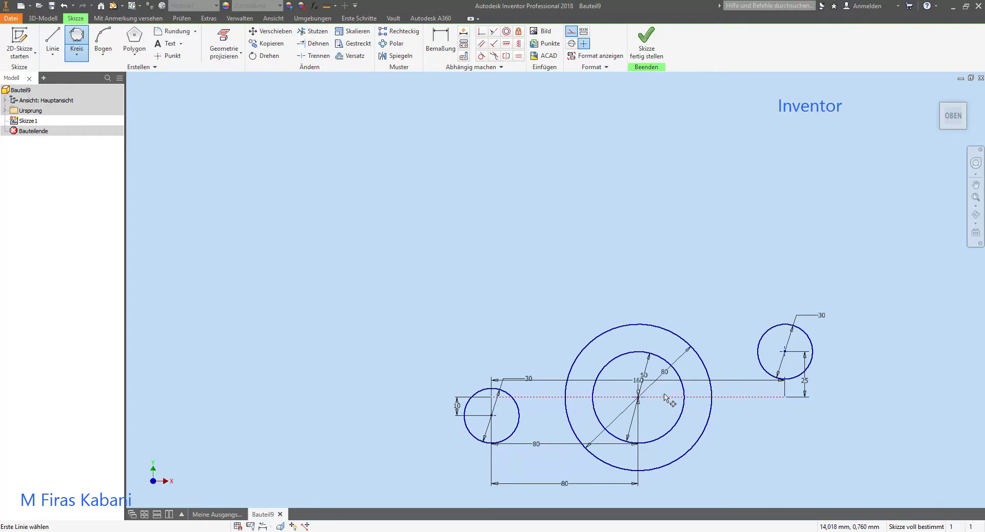
{"action": "left_click", "coordinate": [80, 54]}
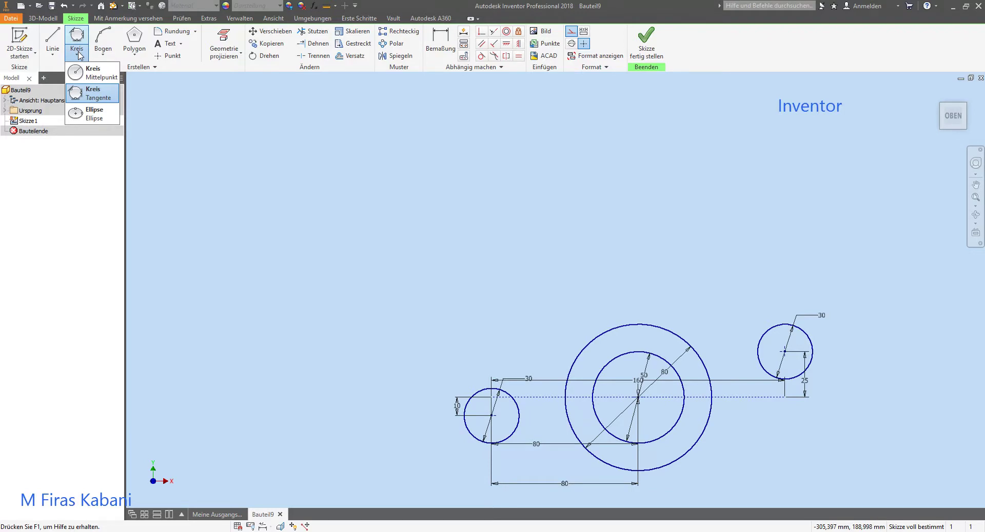
{"action": "left_click", "coordinate": [93, 72]}
{"action": "left_click", "coordinate": [482, 302]}
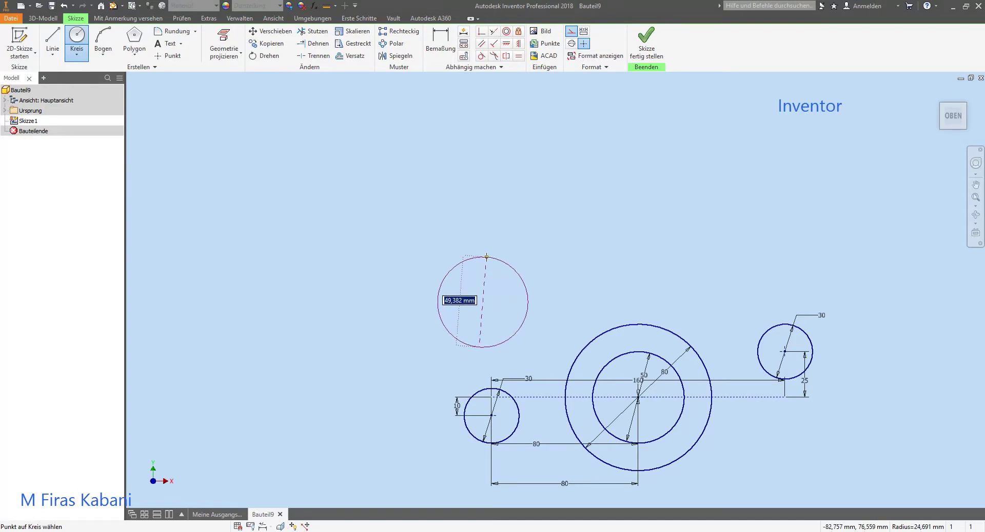
{"action": "type", "text": "80"}
{"action": "key", "text": "Return"}
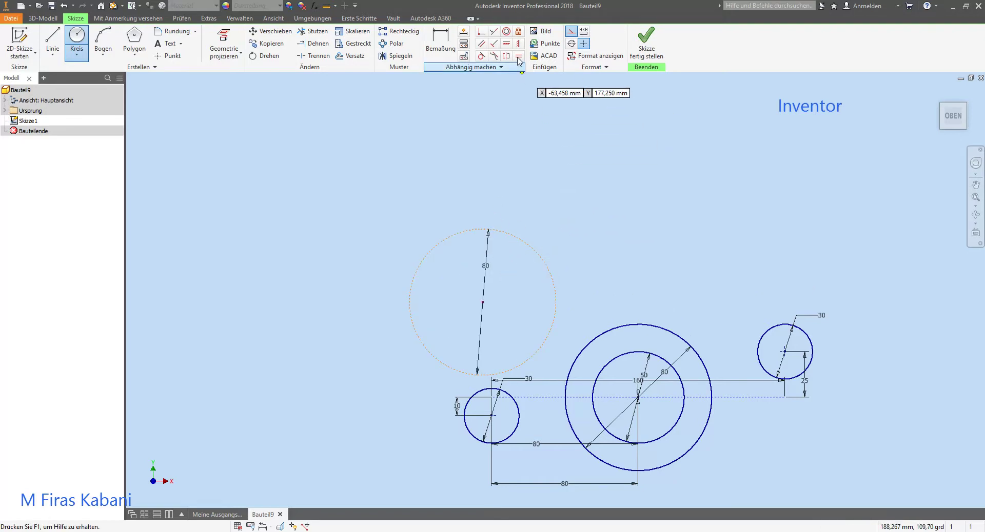
{"action": "key", "text": "Escape"}
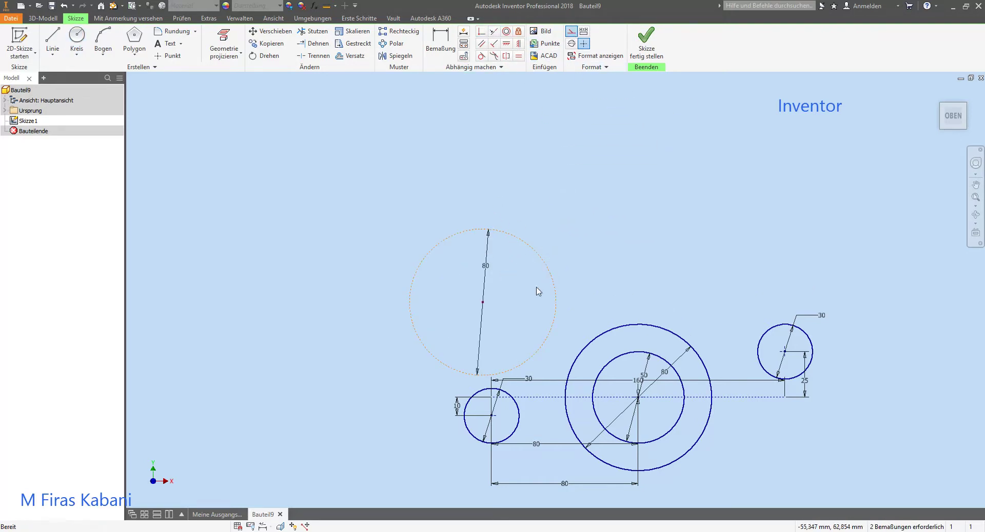
- Make the 80 mm circle tangent to the left 30 mm circle and the outer circle
{"action": "left_click", "coordinate": [571, 30]}
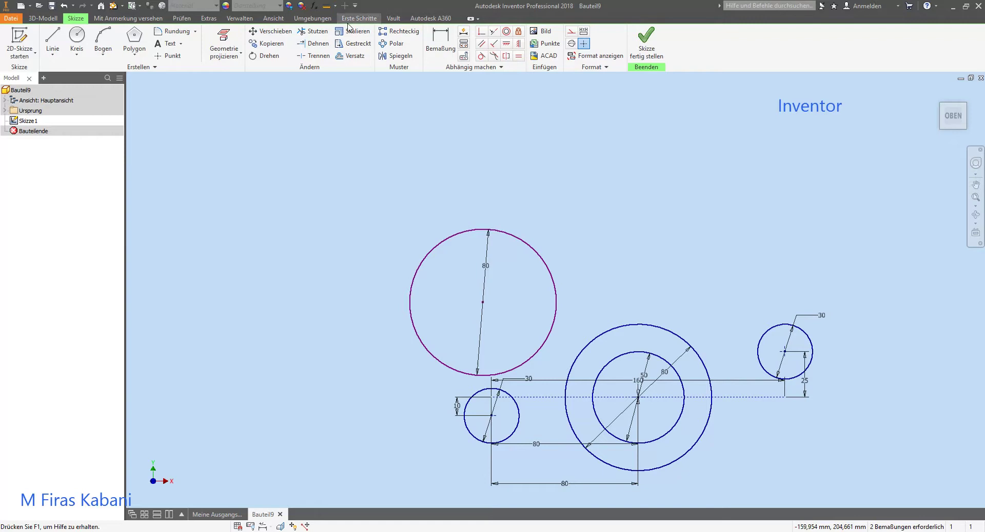
{"action": "left_click", "coordinate": [481, 55]}
{"action": "left_click", "coordinate": [506, 390]}
{"action": "left_click", "coordinate": [536, 355]}
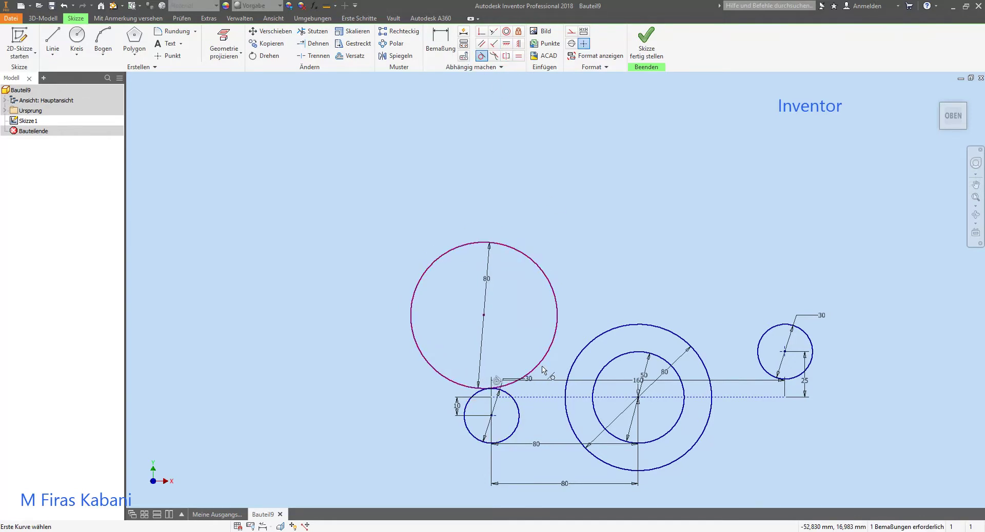
{"action": "left_click", "coordinate": [577, 361]}
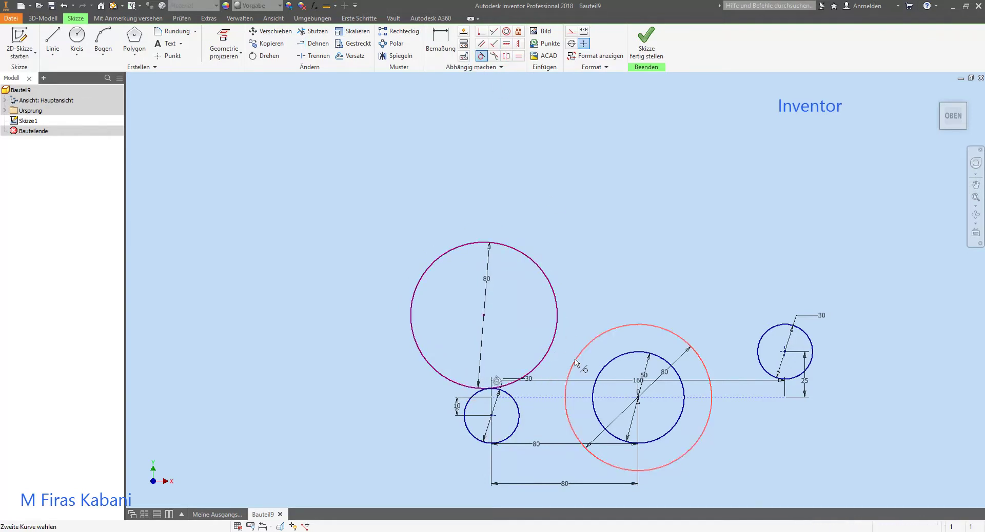
{"action": "left_click", "coordinate": [552, 346]}
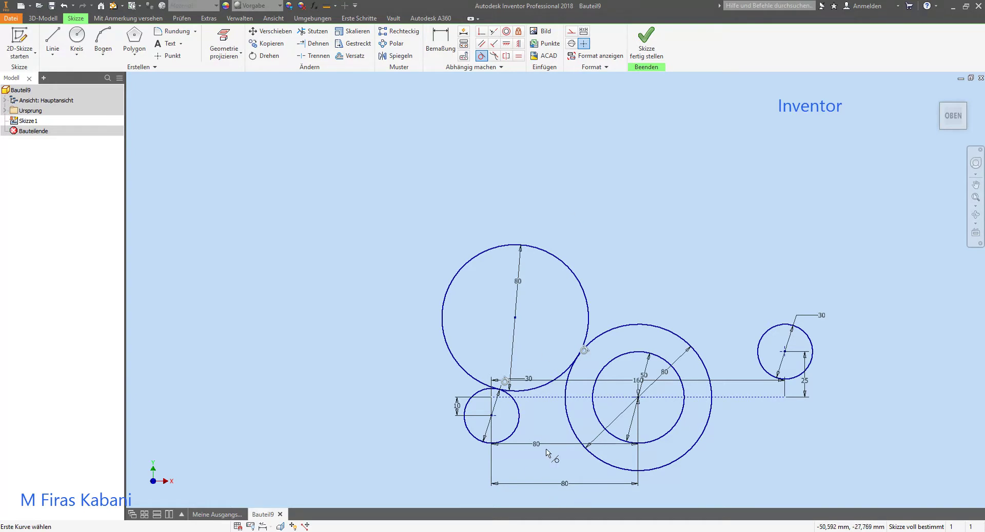
{"action": "scroll", "coordinate": [548, 451], "scroll_direction": "down", "scroll_amount": 2}
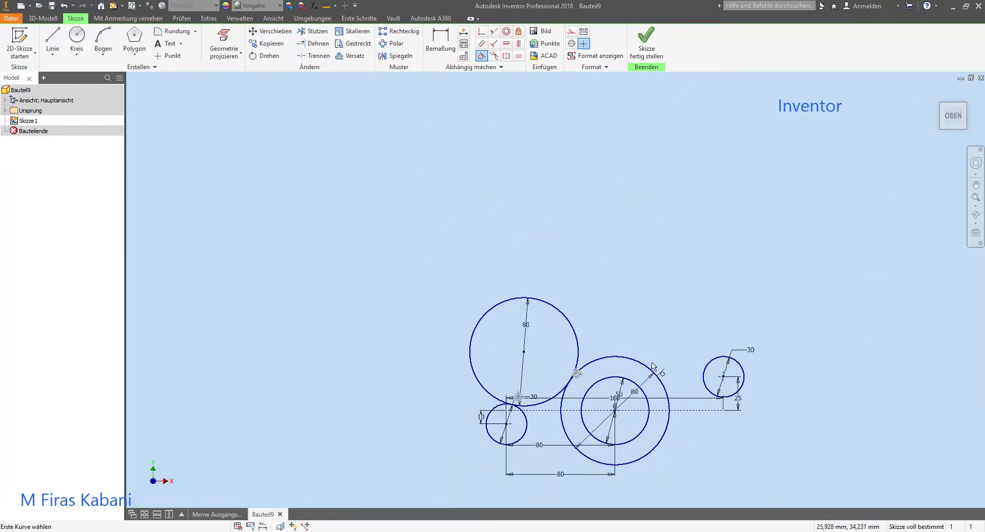
- Draw an 80 mm circle on the right, tangent to the right 30 mm circle and outer circle
{"action": "left_click", "coordinate": [77, 39]}
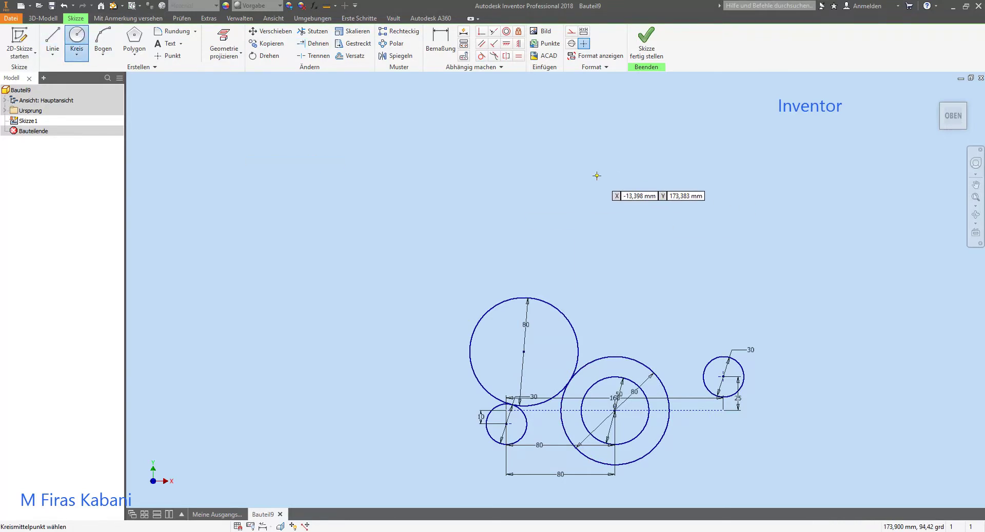
{"action": "left_click", "coordinate": [676, 331]}
{"action": "type", "text": "80"}
{"action": "key", "text": "Return"}
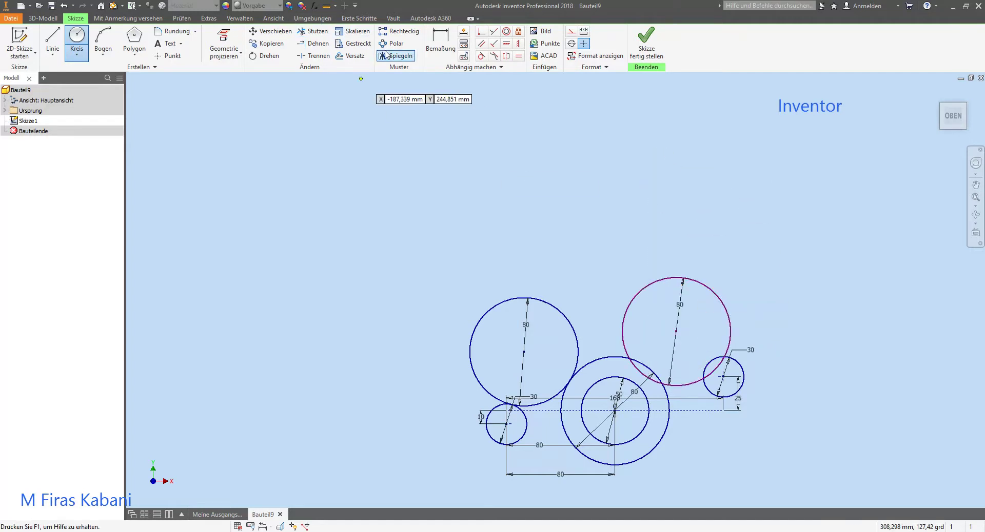
{"action": "left_click", "coordinate": [481, 55]}
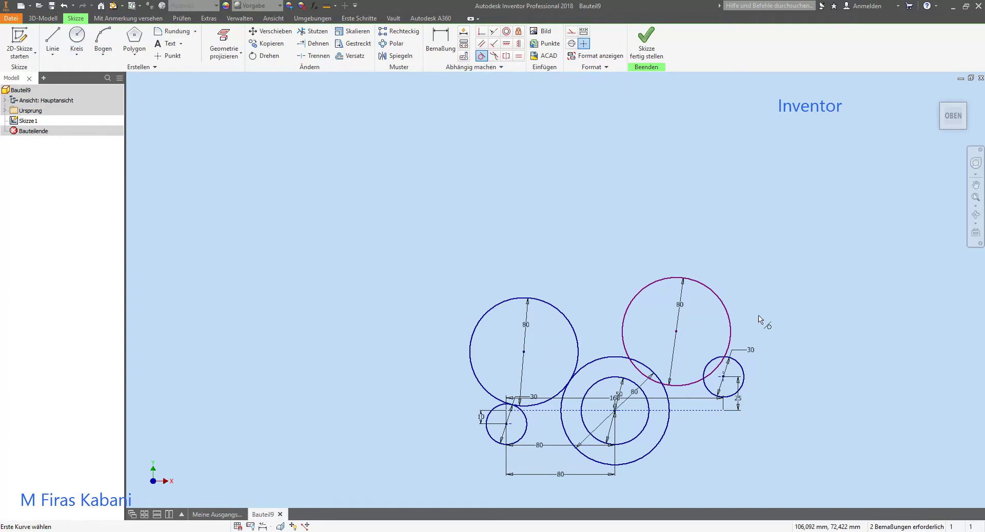
{"action": "left_click", "coordinate": [704, 380]}
{"action": "left_click", "coordinate": [710, 371]}
{"action": "left_click", "coordinate": [666, 390]}
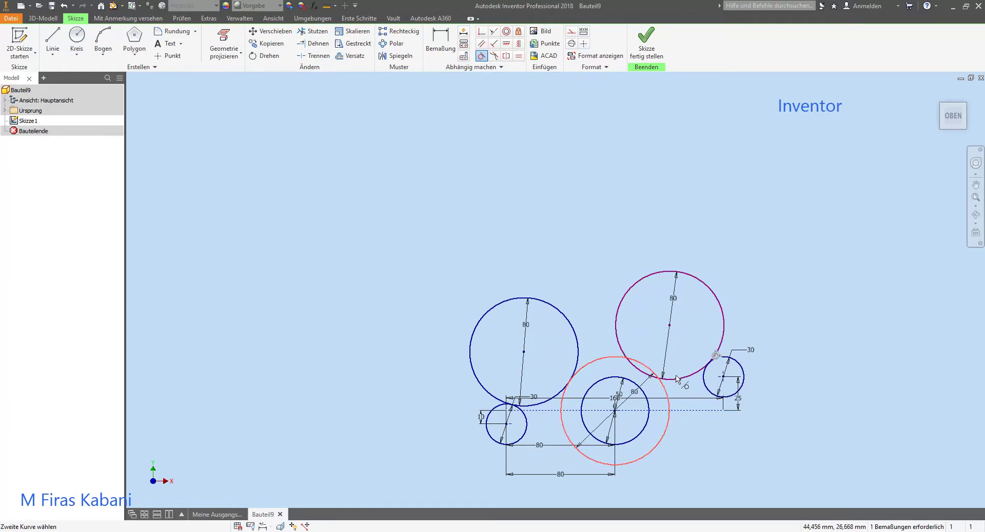
{"action": "left_click", "coordinate": [678, 379]}
- Draw another 80 mm circle at upper left and begin tangency to the left 30 mm and outer circles
{"action": "left_click", "coordinate": [77, 44]}
{"action": "left_click", "coordinate": [268, 249]}
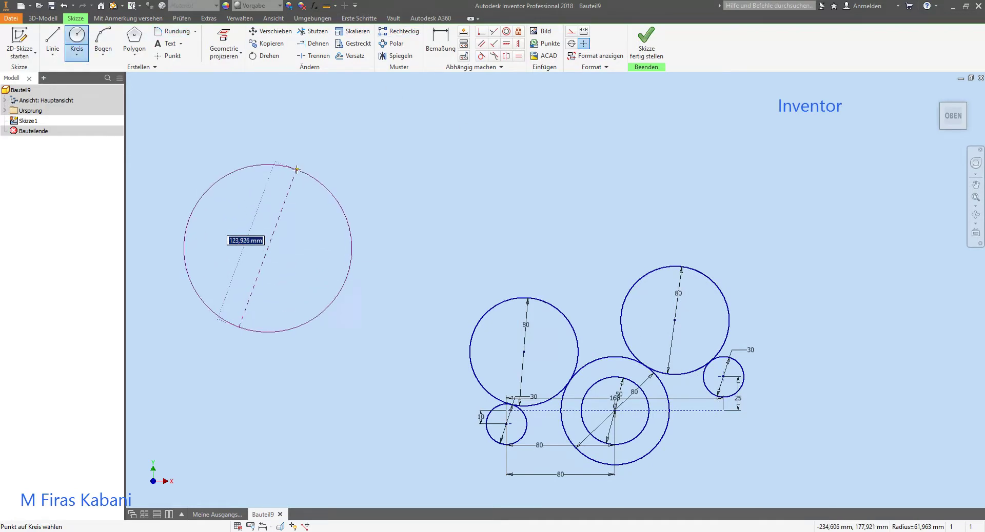
{"action": "type", "text": "80"}
{"action": "key", "text": "Return"}
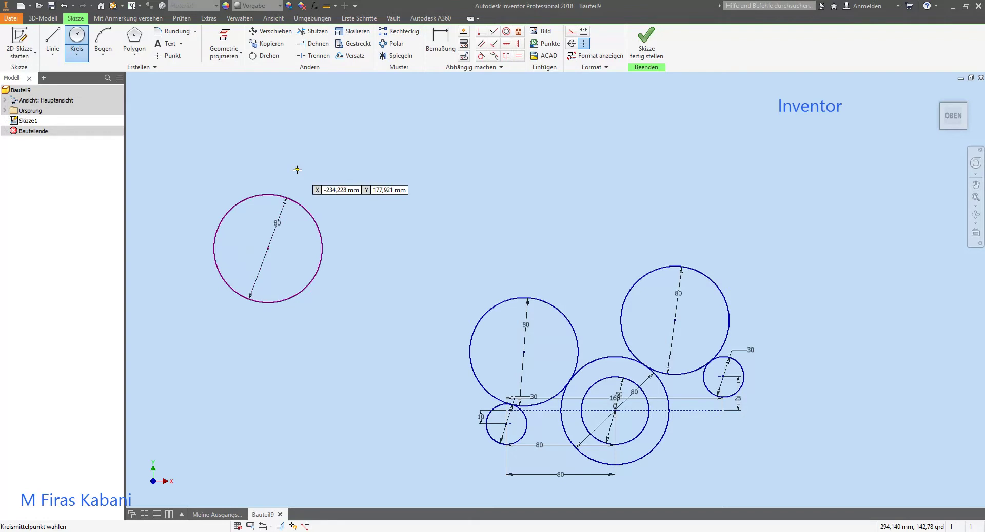
{"action": "left_click", "coordinate": [481, 56]}
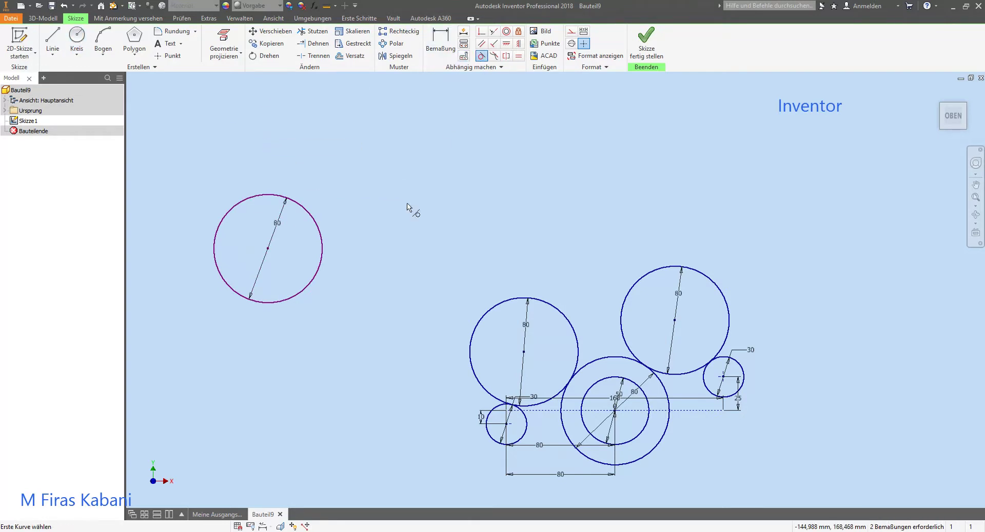
{"action": "left_click", "coordinate": [322, 255]}
{"action": "left_click", "coordinate": [506, 444]}
{"action": "left_click", "coordinate": [577, 449]}
- Try making the left 80 mm circle tangent to the outer circle, then undo both tangencies
{"action": "left_click", "coordinate": [456, 434]}
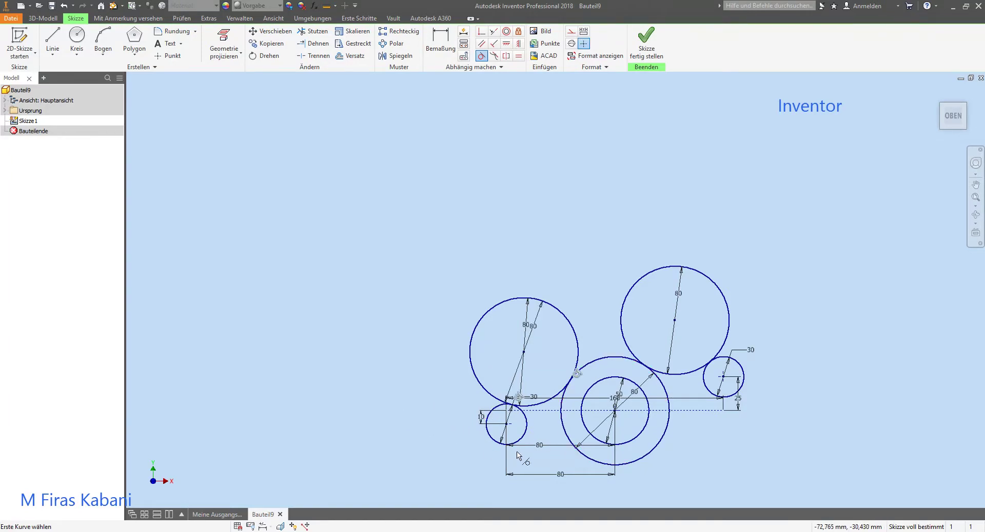
{"action": "left_click", "coordinate": [64, 6]}
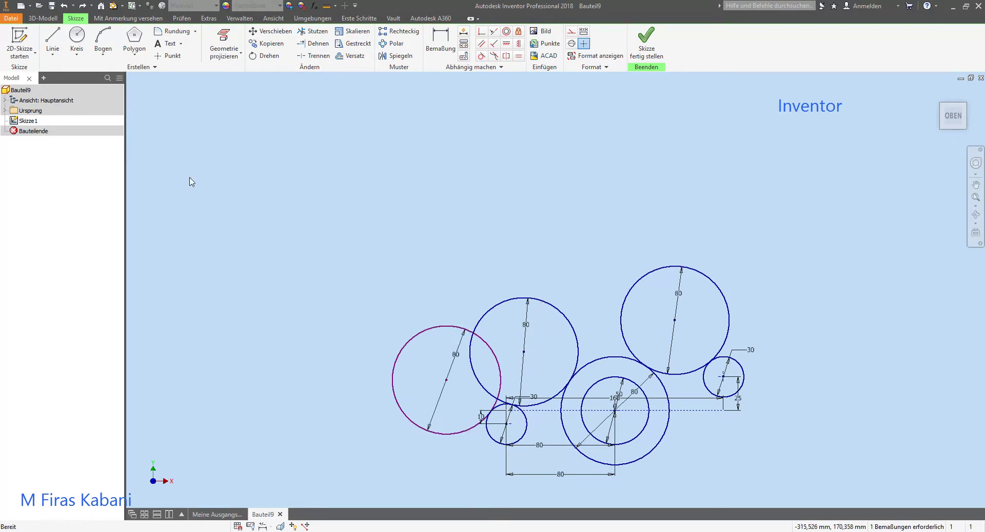
{"action": "left_click", "coordinate": [481, 56]}
{"action": "left_click", "coordinate": [437, 434]}
{"action": "left_click", "coordinate": [581, 458]}
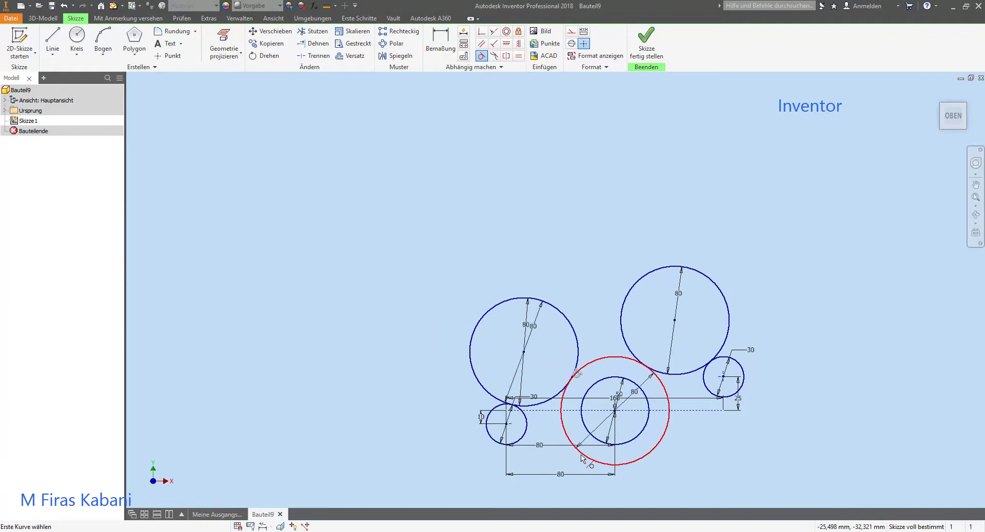
{"action": "left_click", "coordinate": [64, 6]}
{"action": "left_click", "coordinate": [64, 6]}
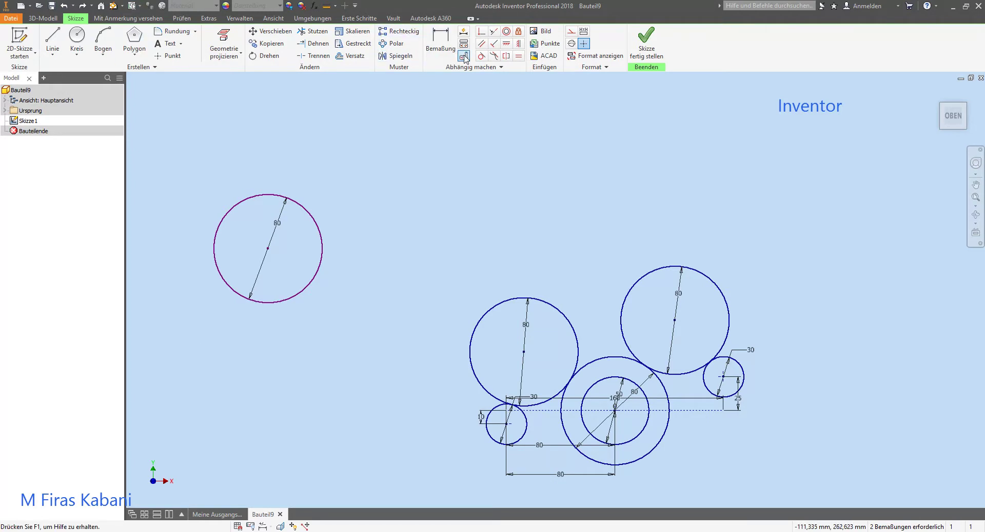
- Retry the outer-circle tangency, then undo back until the 80 mm circle is unconstrained
{"action": "left_click", "coordinate": [481, 55]}
{"action": "left_click", "coordinate": [267, 304]}
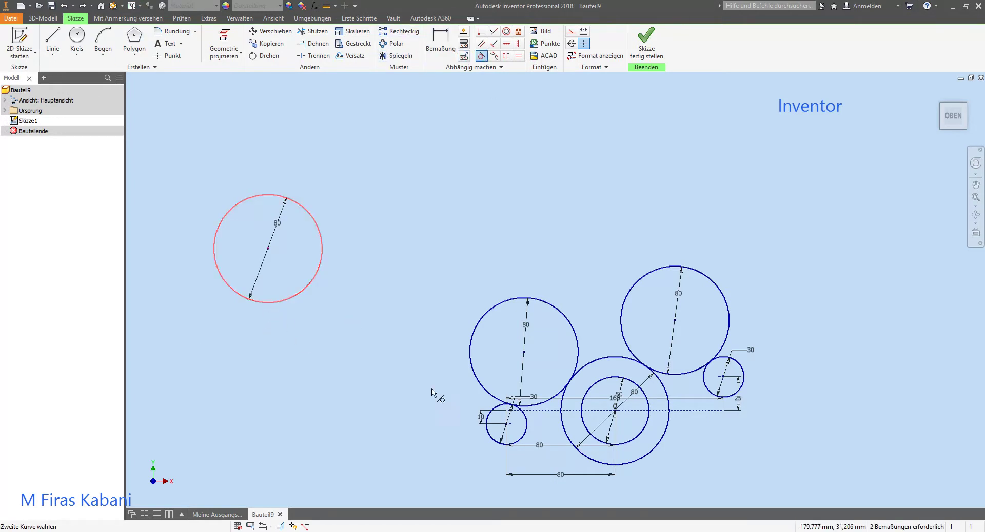
{"action": "left_click", "coordinate": [578, 450]}
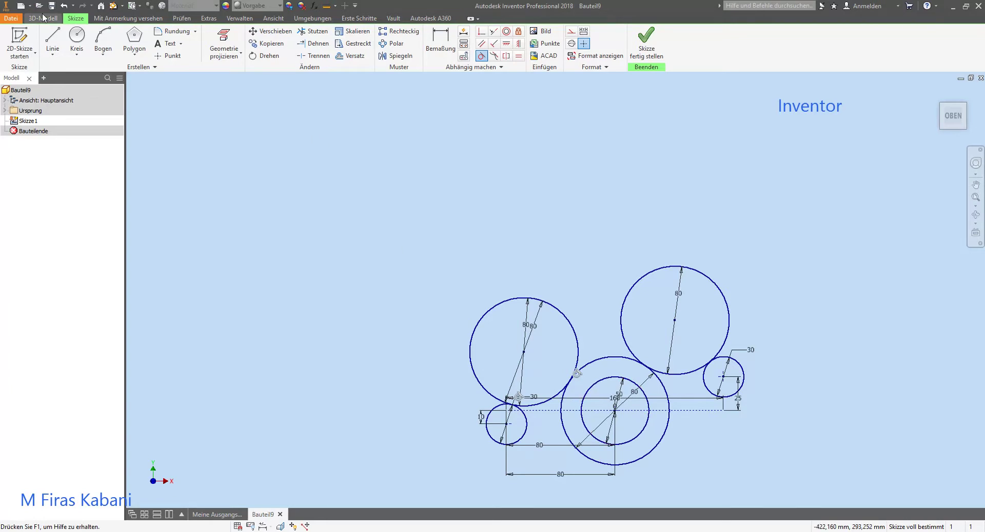
{"action": "left_click", "coordinate": [65, 6]}
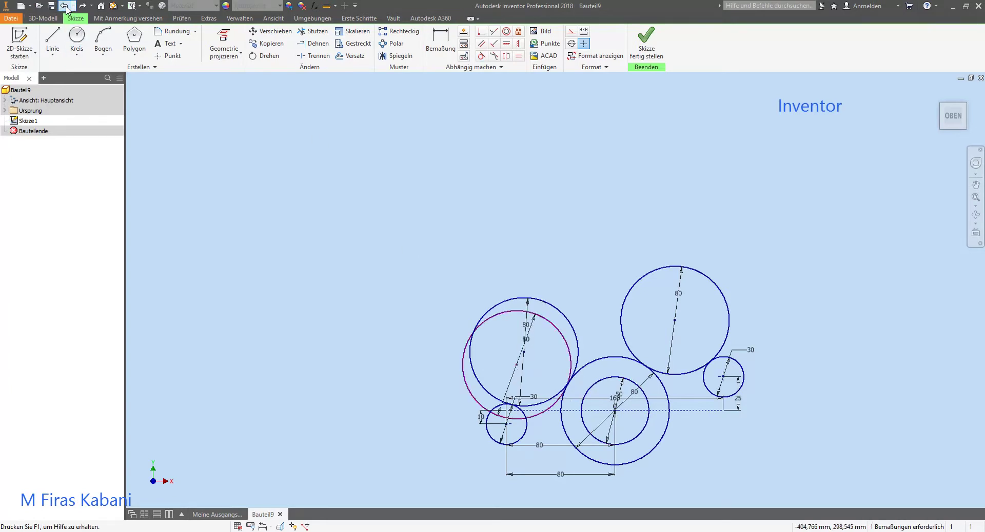
{"action": "left_click", "coordinate": [65, 7]}
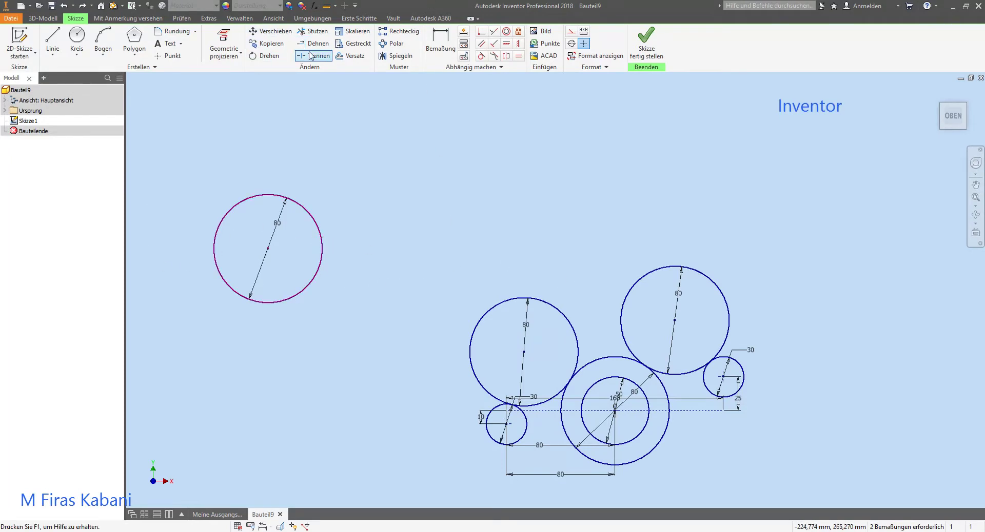
- Trim away the outer portions of the left and upper-right 80 mm circles
{"action": "left_click", "coordinate": [312, 31]}
{"action": "left_click", "coordinate": [576, 343]}
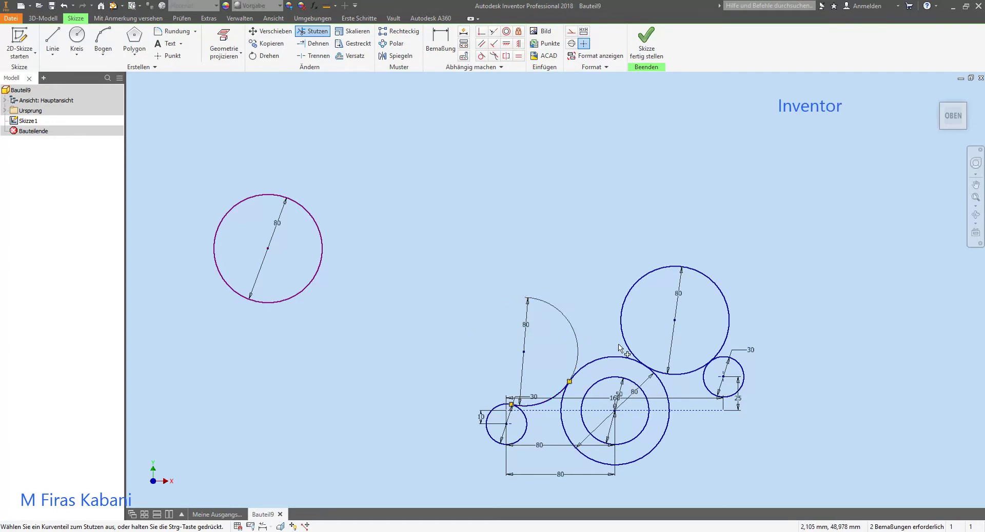
{"action": "left_click", "coordinate": [618, 323]}
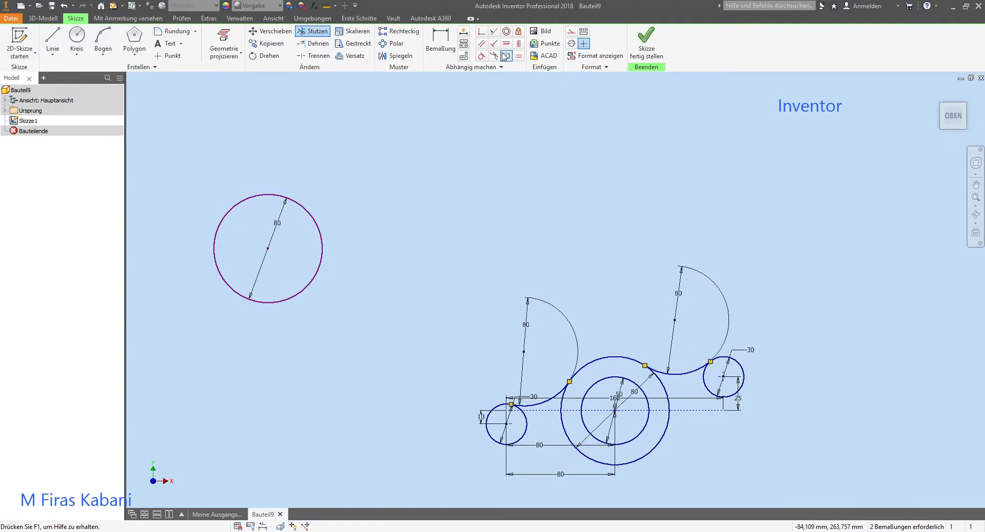
{"action": "left_click", "coordinate": [482, 55]}
- Make the free 80 mm circle tangent to the outer and small circles, then undo it loose again
{"action": "left_click", "coordinate": [317, 274]}
{"action": "left_click", "coordinate": [621, 468]}
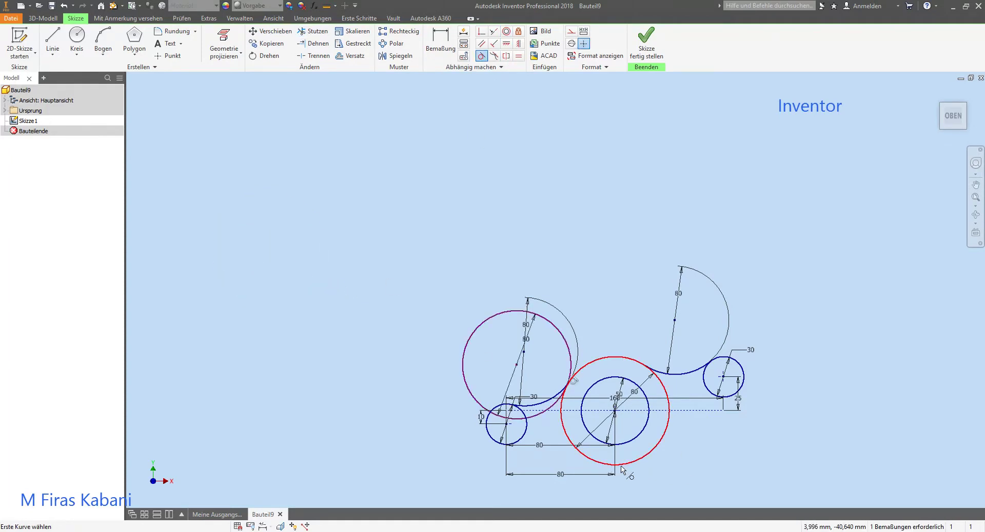
{"action": "left_click", "coordinate": [621, 468]}
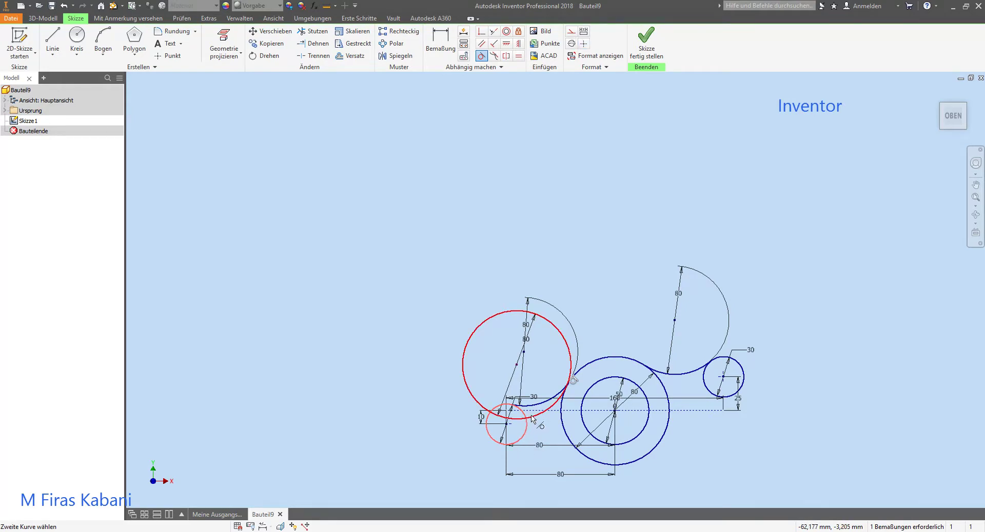
{"action": "left_click", "coordinate": [529, 417]}
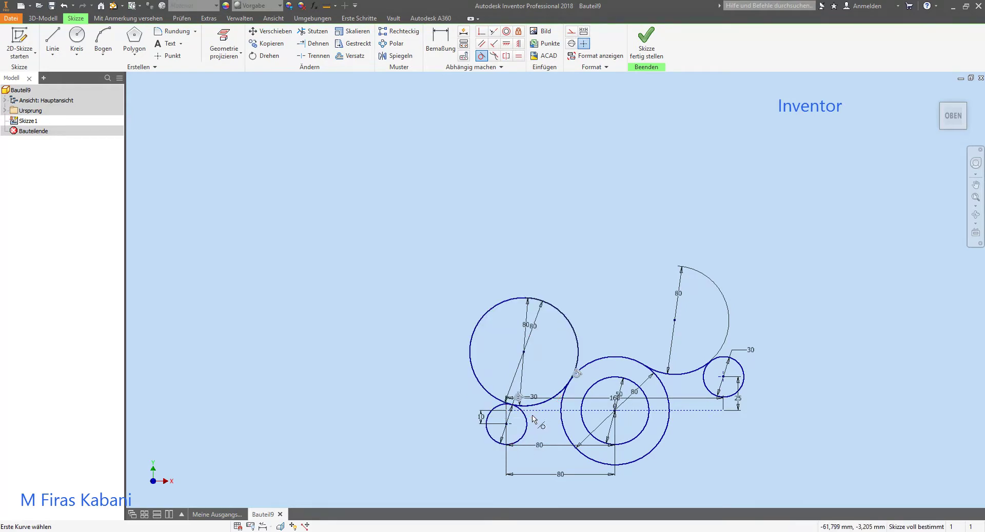
{"action": "left_click", "coordinate": [64, 5]}
{"action": "left_click", "coordinate": [64, 5]}
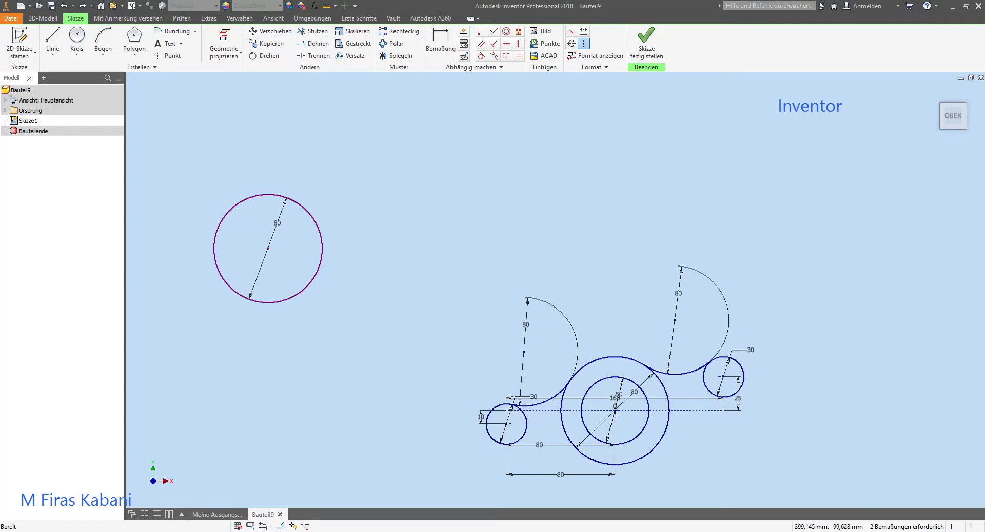
{"action": "key", "text": "ctrl+z"}
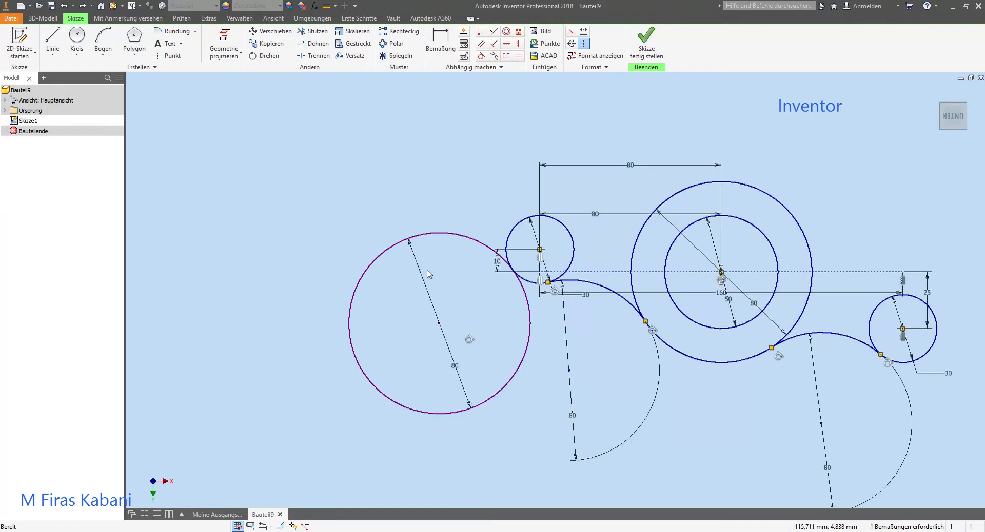
{"action": "key", "text": "alt+Tab"}
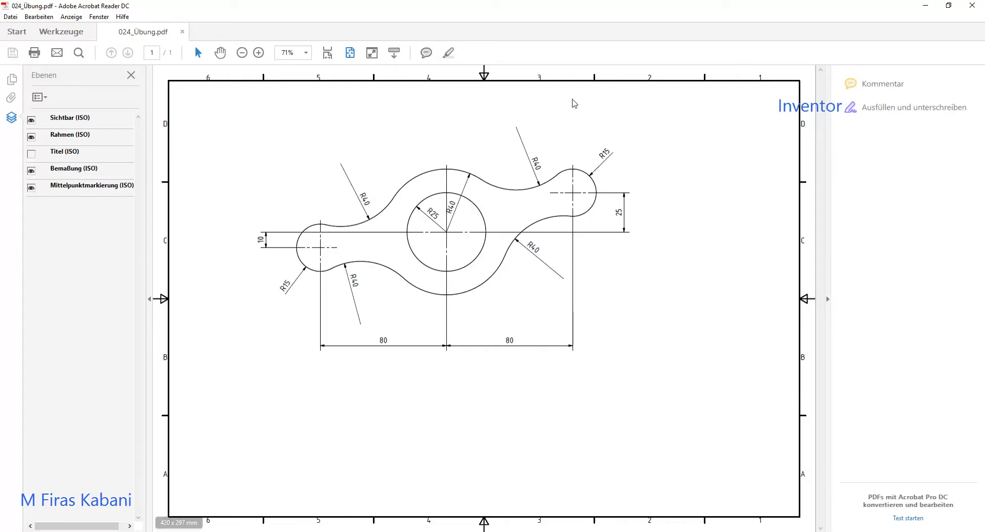
{"action": "left_click", "coordinate": [925, 6]}
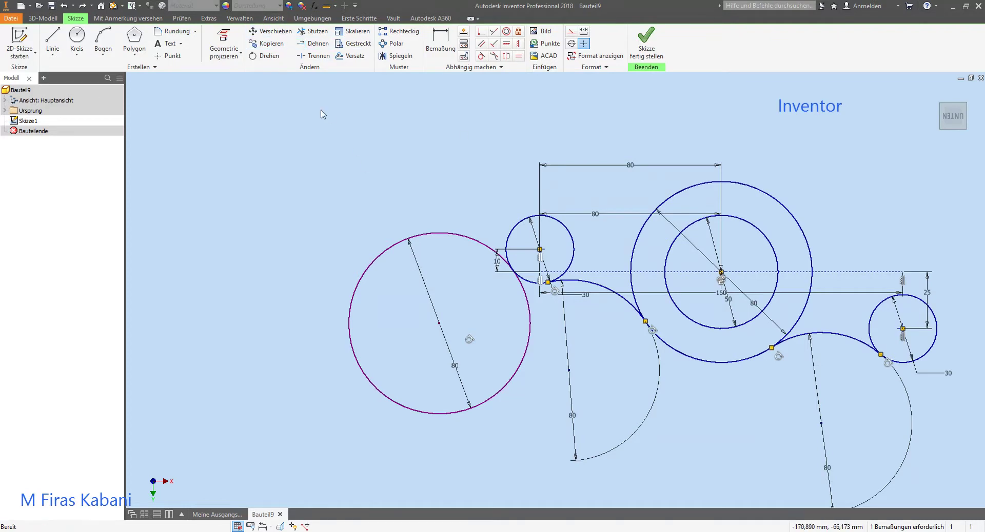
{"action": "left_click", "coordinate": [473, 241]}
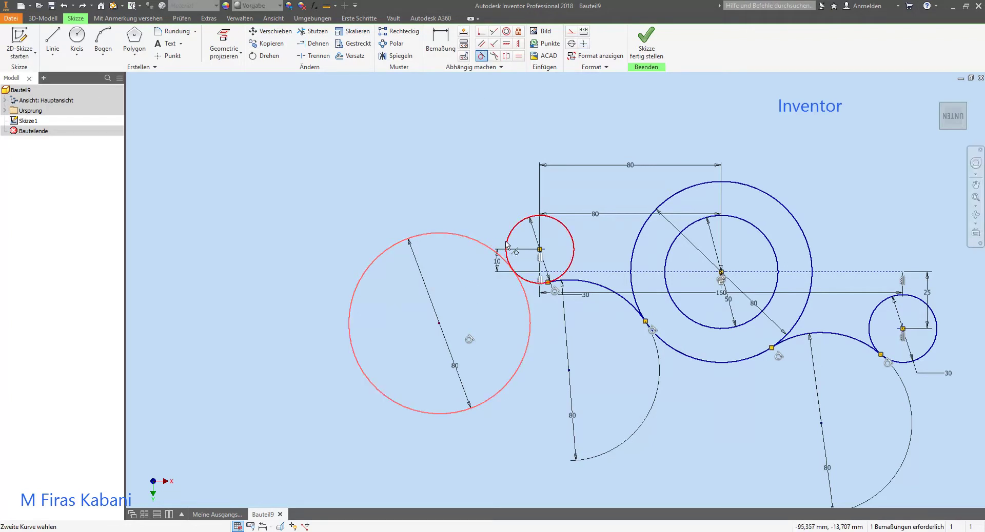
{"action": "left_click", "coordinate": [508, 248]}
{"action": "left_click", "coordinate": [222, 95]}
{"action": "left_click", "coordinate": [636, 249]}
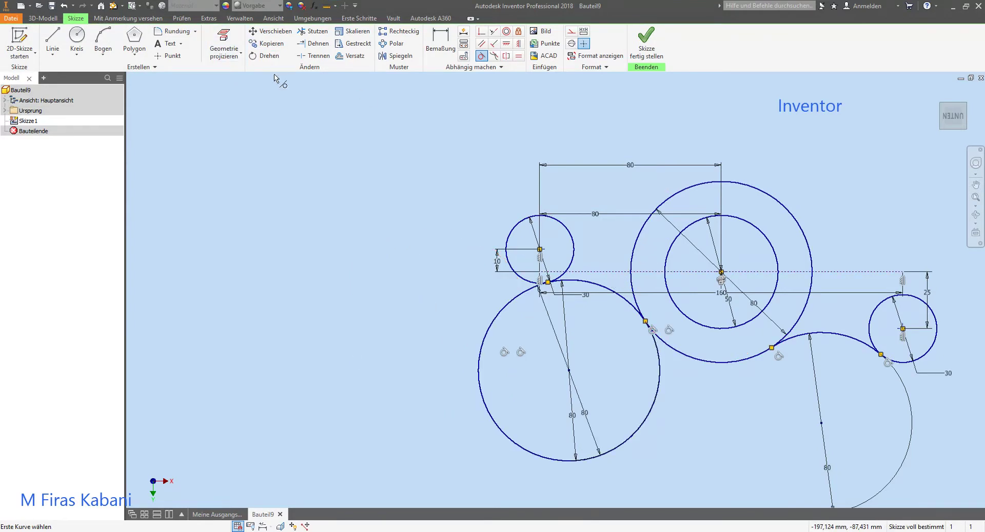
{"action": "left_click", "coordinate": [264, 55]}
{"action": "left_click", "coordinate": [479, 339]}
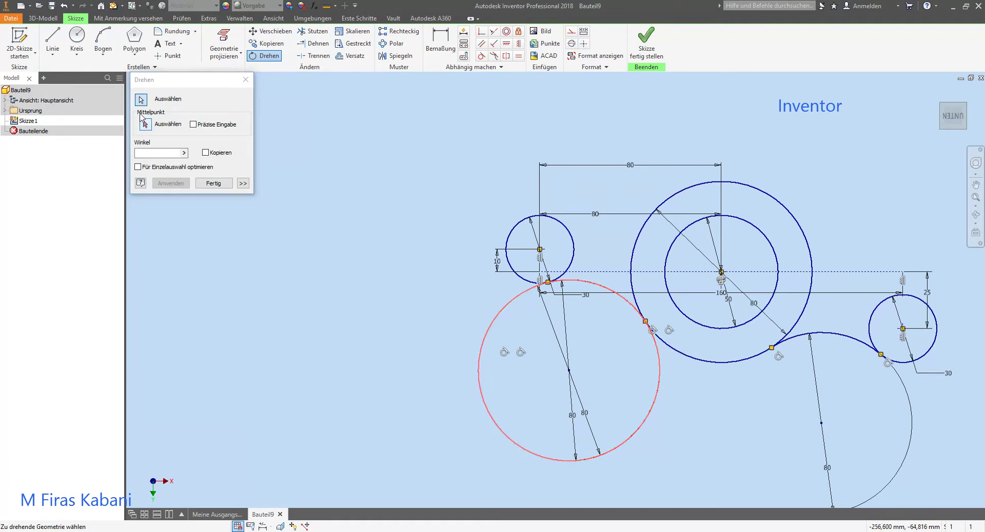
{"action": "left_click", "coordinate": [165, 154]}
{"action": "type", "text": "180"}
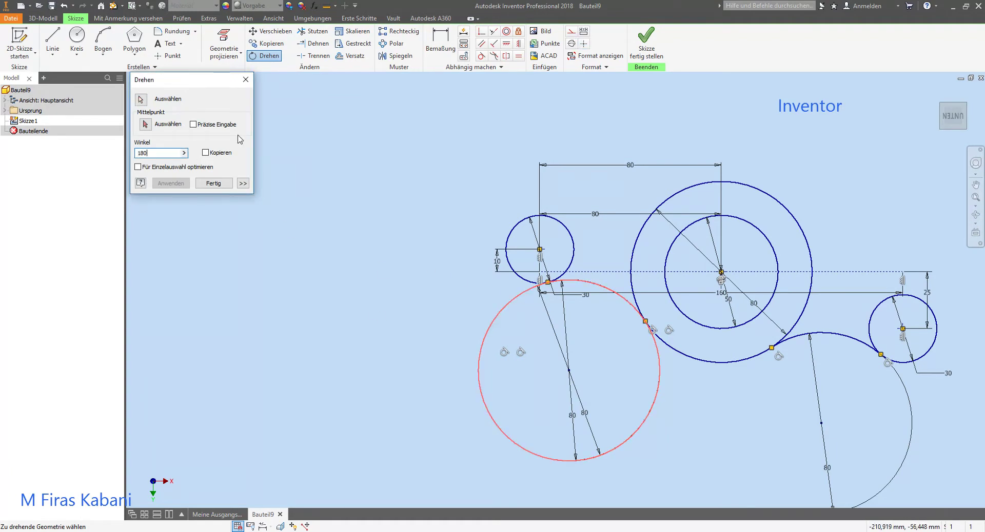
{"action": "left_click", "coordinate": [540, 250]}
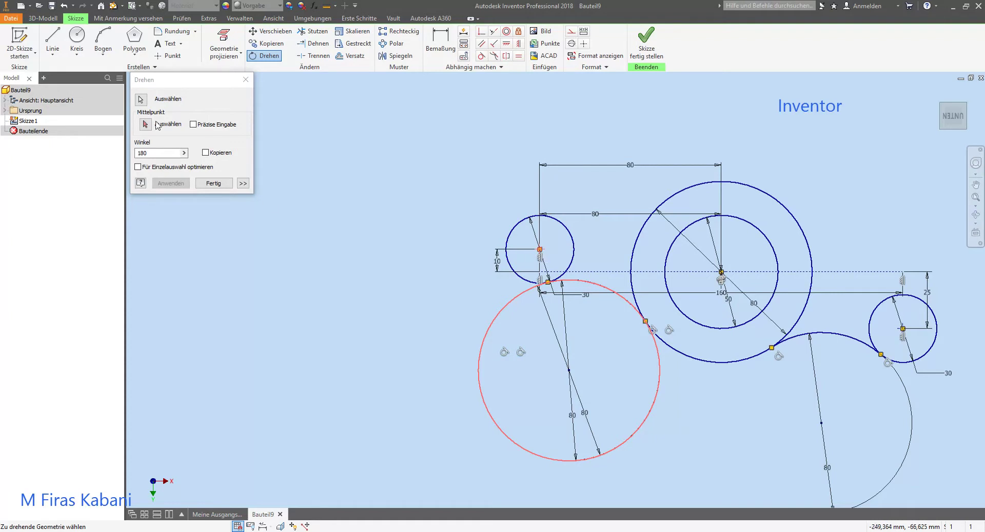
{"action": "left_click", "coordinate": [174, 189]}
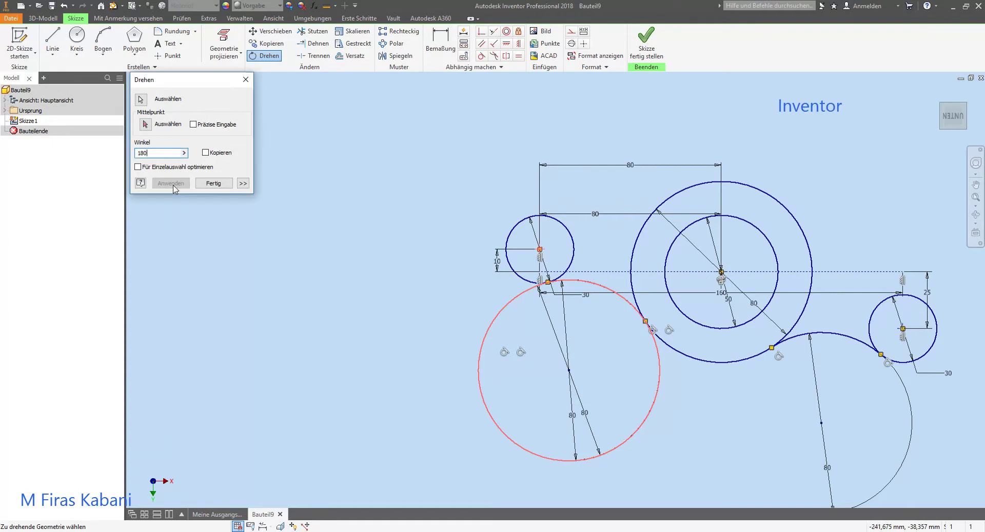
{"action": "left_click", "coordinate": [141, 100]}
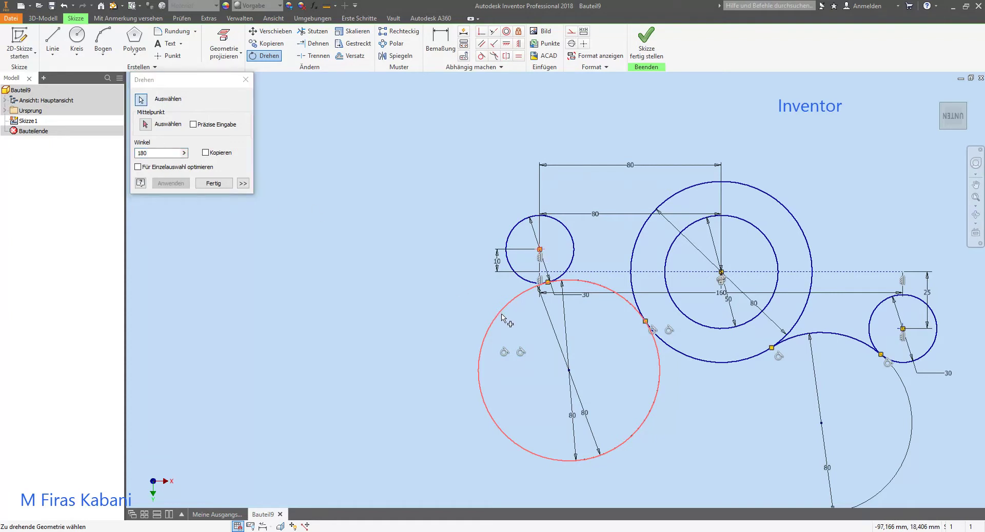
{"action": "left_click", "coordinate": [145, 124]}
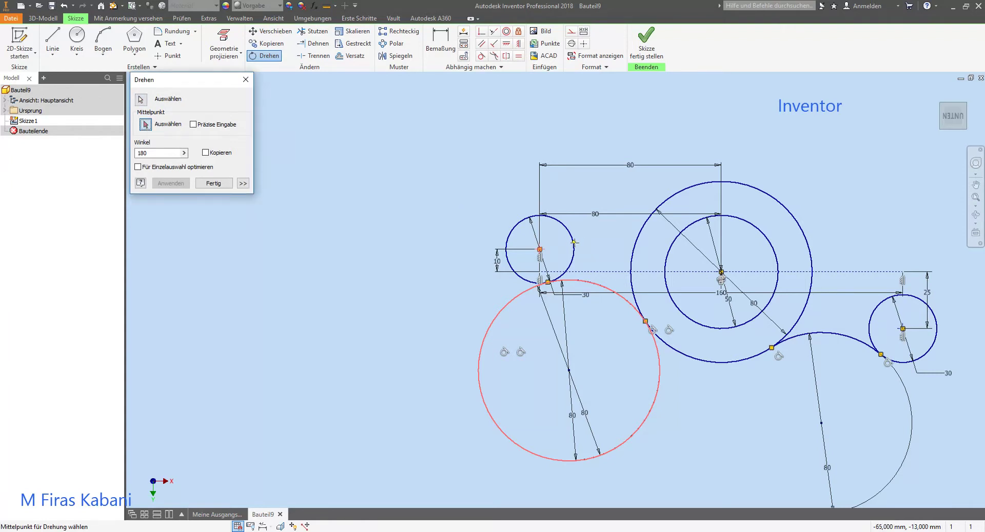
{"action": "left_click", "coordinate": [540, 248]}
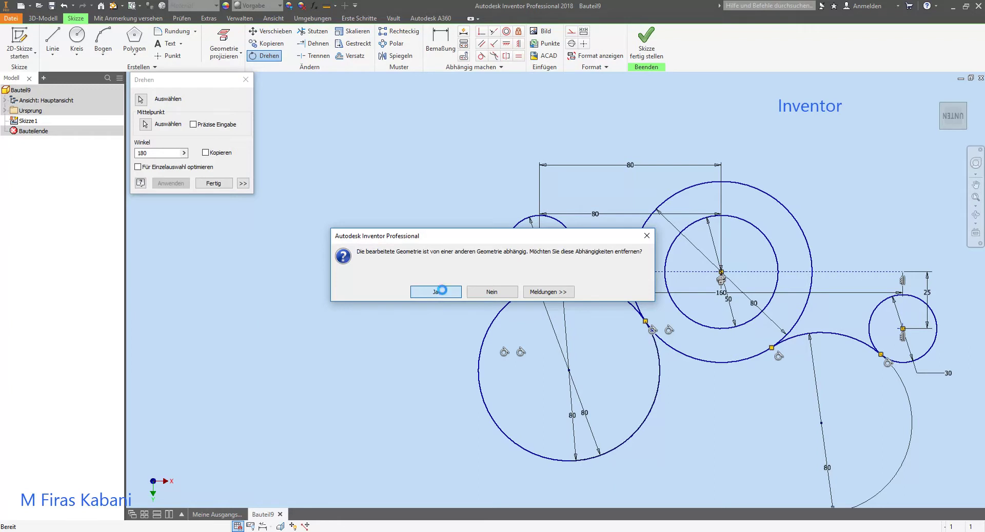
{"action": "left_click", "coordinate": [441, 291]}
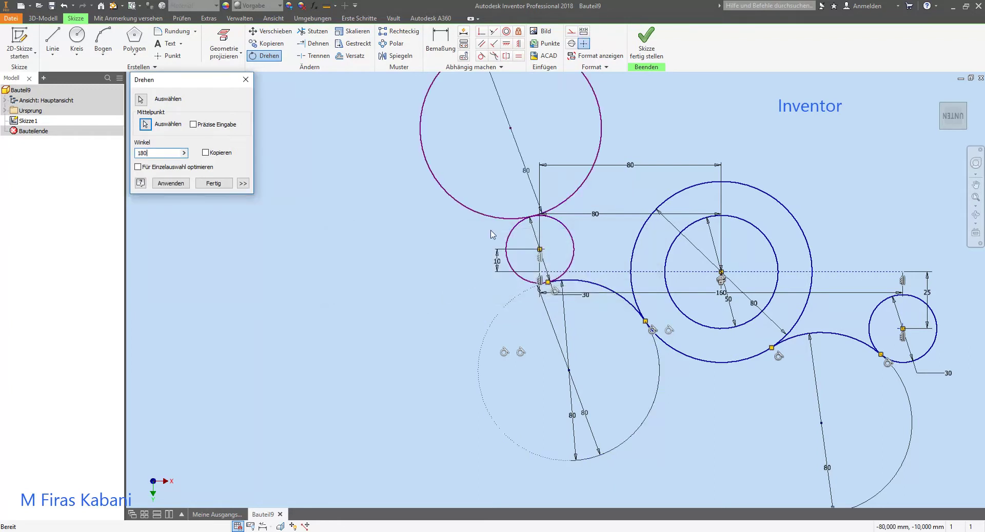
{"action": "left_click", "coordinate": [201, 185]}
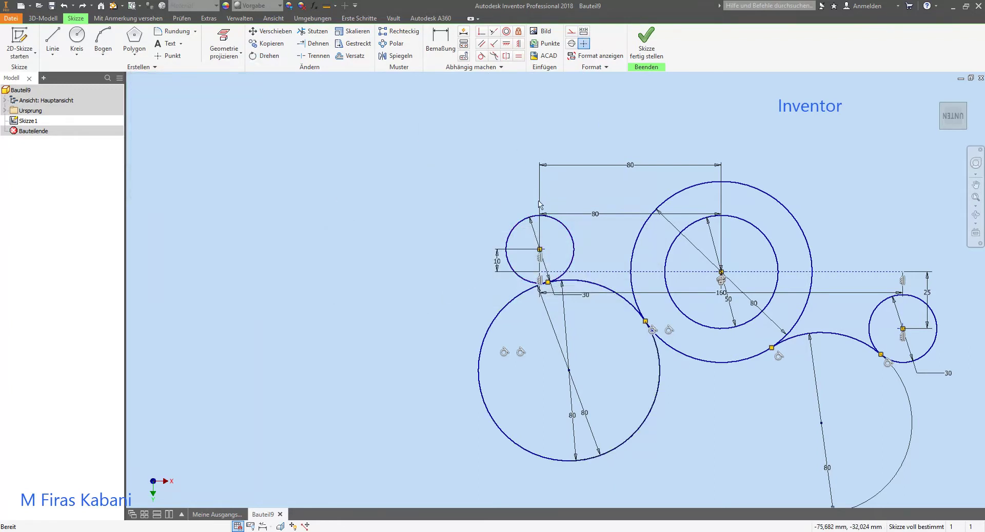
- Undo back to the loose 80 mm circle and make it tangent to the large central circle
{"action": "key", "text": "ctrl+z"}
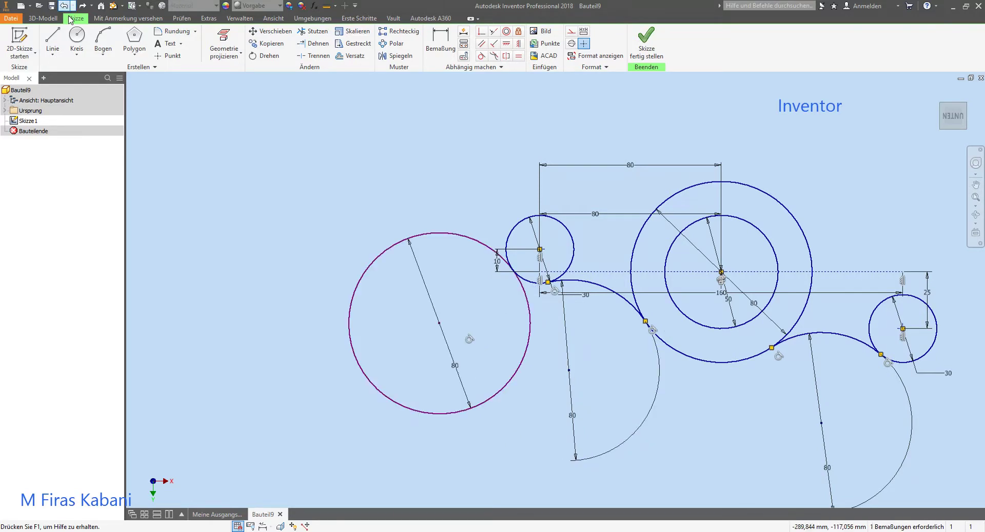
{"action": "left_click", "coordinate": [481, 56]}
{"action": "left_click", "coordinate": [477, 250]}
{"action": "left_click", "coordinate": [647, 232]}
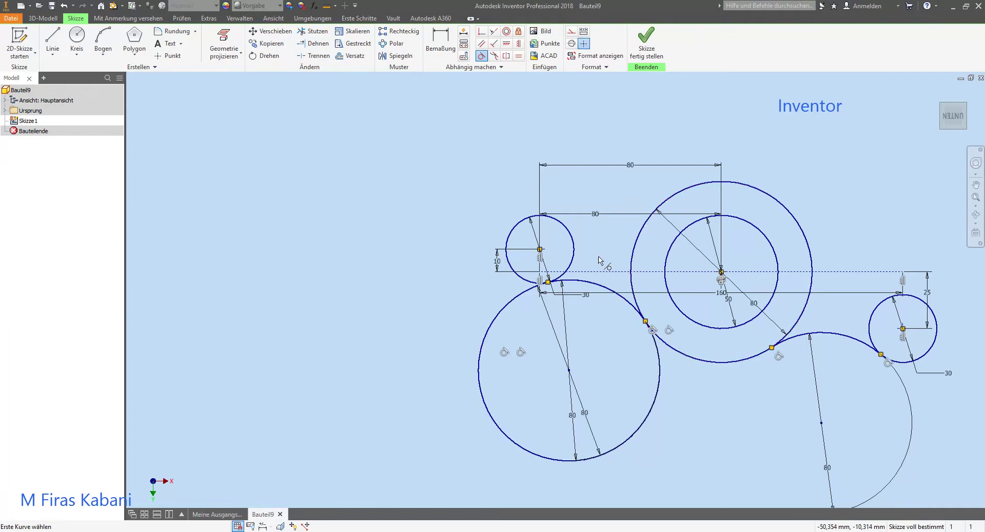
- Rotate the lower-left 80 mm circle 180° about the small left circle's centre
{"action": "left_click", "coordinate": [266, 57]}
{"action": "left_click", "coordinate": [485, 336]}
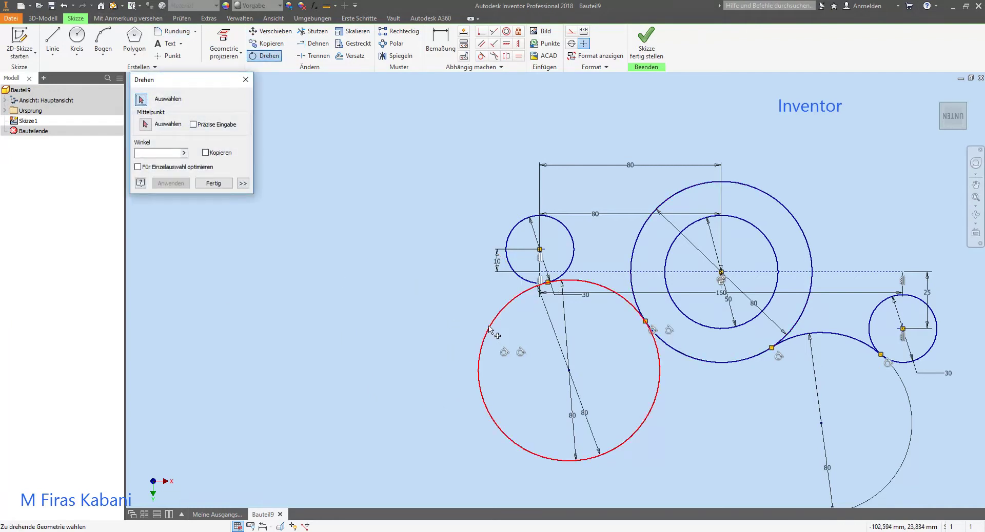
{"action": "left_click", "coordinate": [171, 153]}
{"action": "type", "text": "180"}
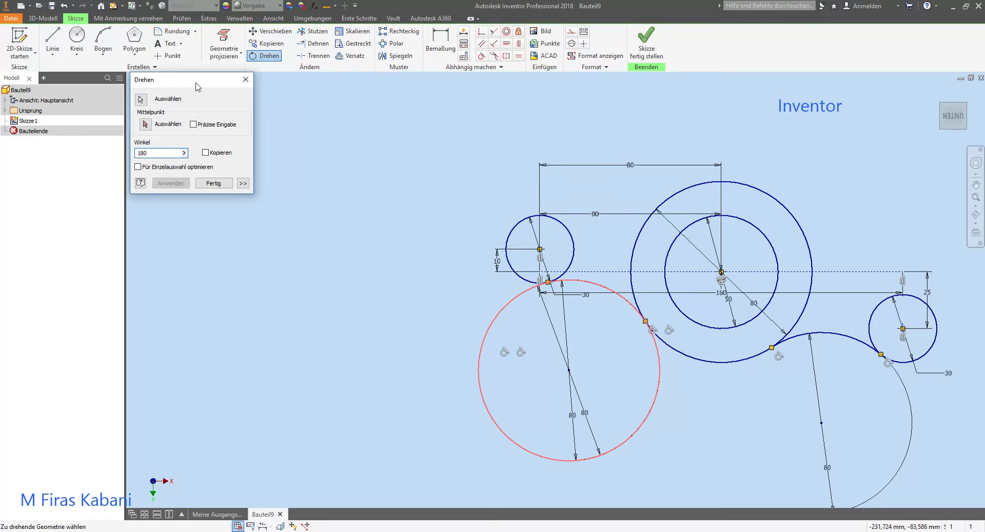
{"action": "left_click", "coordinate": [145, 125]}
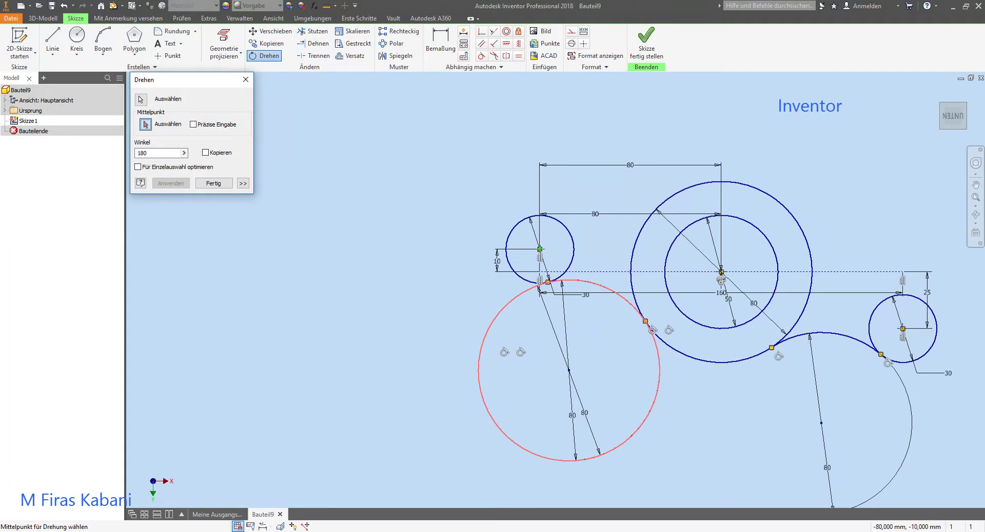
{"action": "left_click", "coordinate": [540, 249]}
{"action": "left_click", "coordinate": [451, 295]}
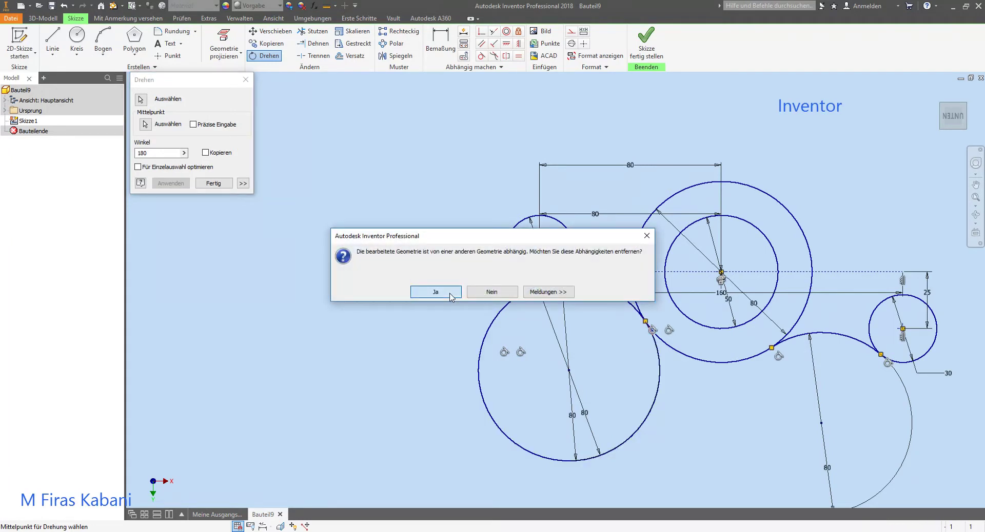
{"action": "left_click", "coordinate": [171, 183]}
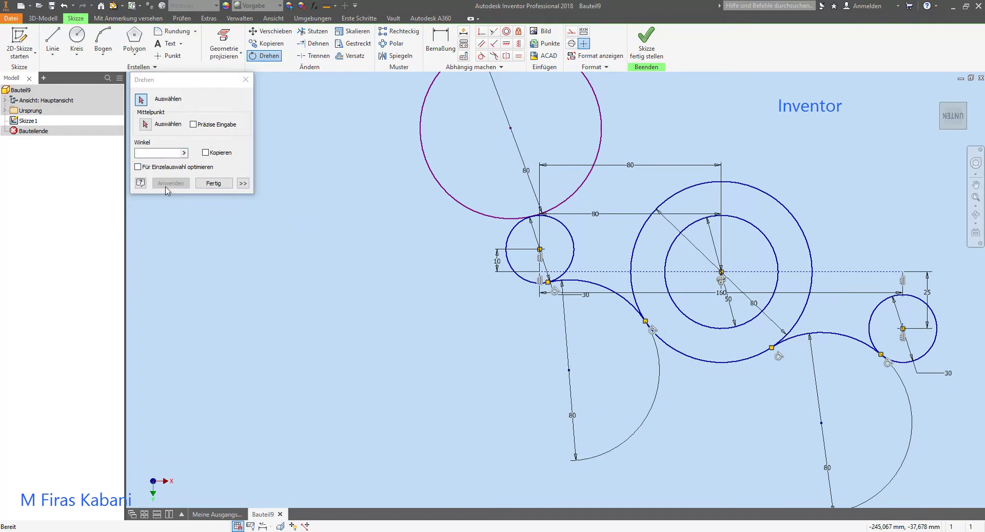
{"action": "left_click", "coordinate": [213, 183]}
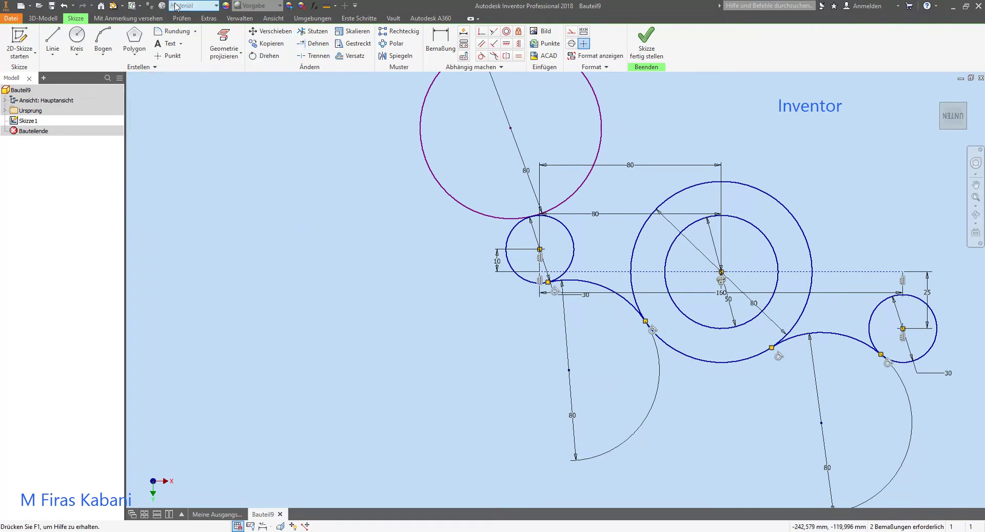
- Make the upper 80 mm circle tangent to the small left and central circles, then trim it to an arc
{"action": "left_click", "coordinate": [481, 55]}
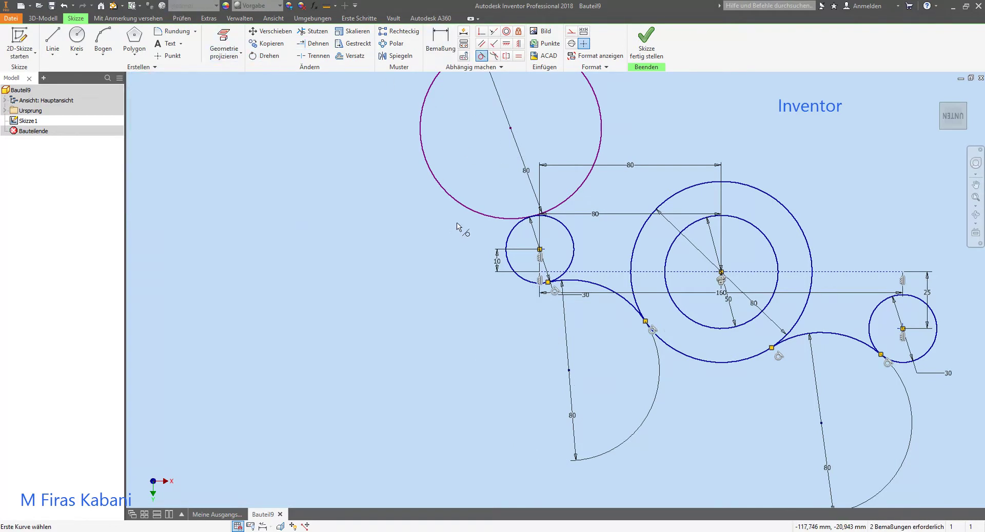
{"action": "left_click", "coordinate": [477, 212]}
{"action": "left_click", "coordinate": [504, 243]}
{"action": "left_click", "coordinate": [570, 201]}
{"action": "left_click", "coordinate": [632, 247]}
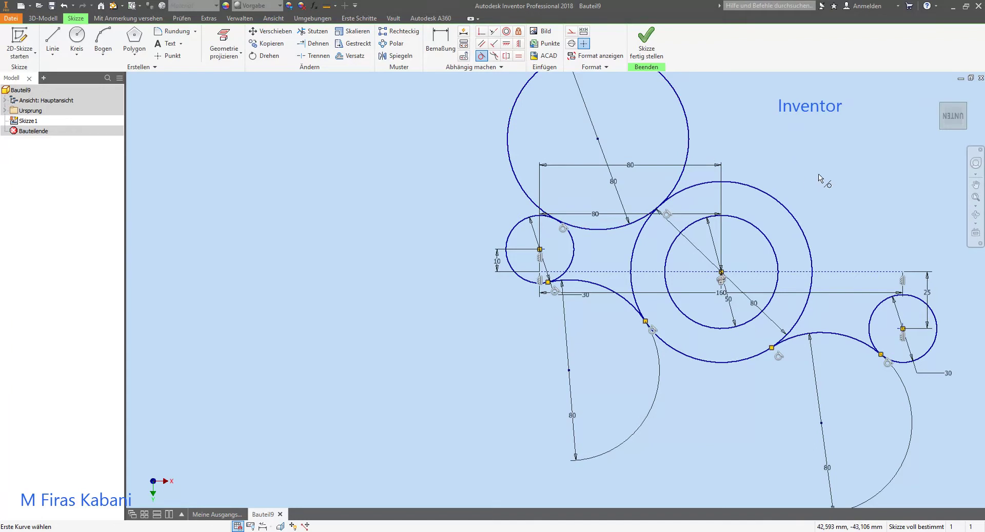
{"action": "scroll", "coordinate": [824, 174], "scroll_direction": "down", "scroll_amount": 2}
{"action": "scroll", "coordinate": [835, 171], "scroll_direction": "up", "scroll_amount": 5}
{"action": "scroll", "coordinate": [836, 174], "scroll_direction": "down", "scroll_amount": 5}
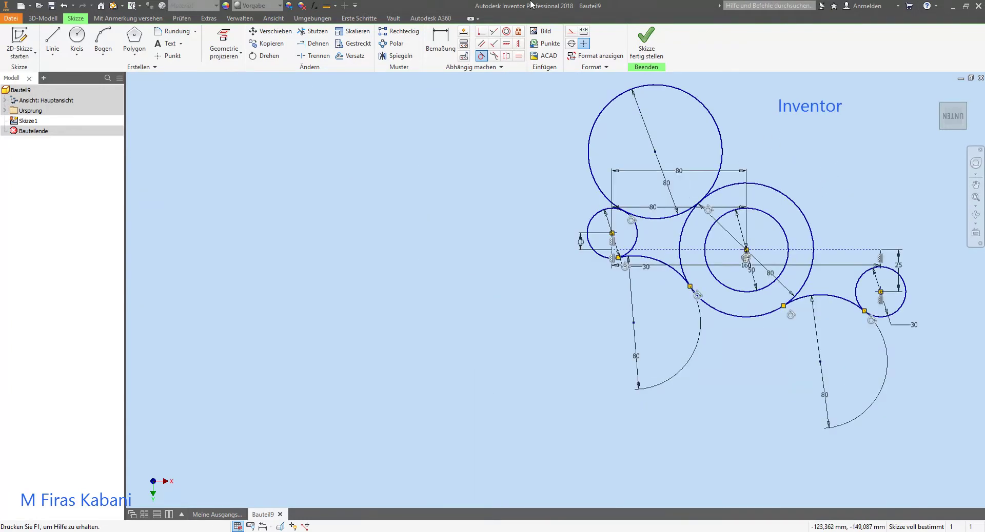
{"action": "left_click", "coordinate": [313, 32]}
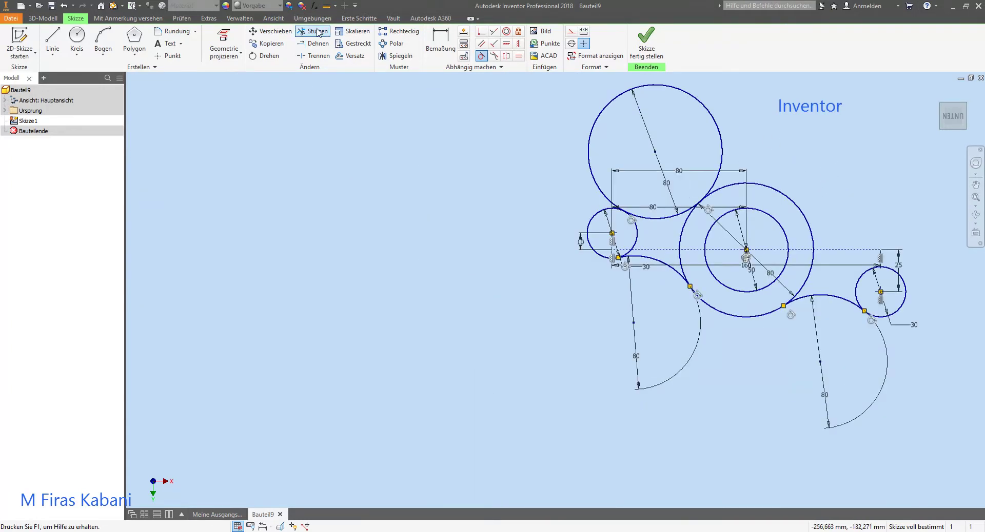
{"action": "left_click", "coordinate": [713, 118]}
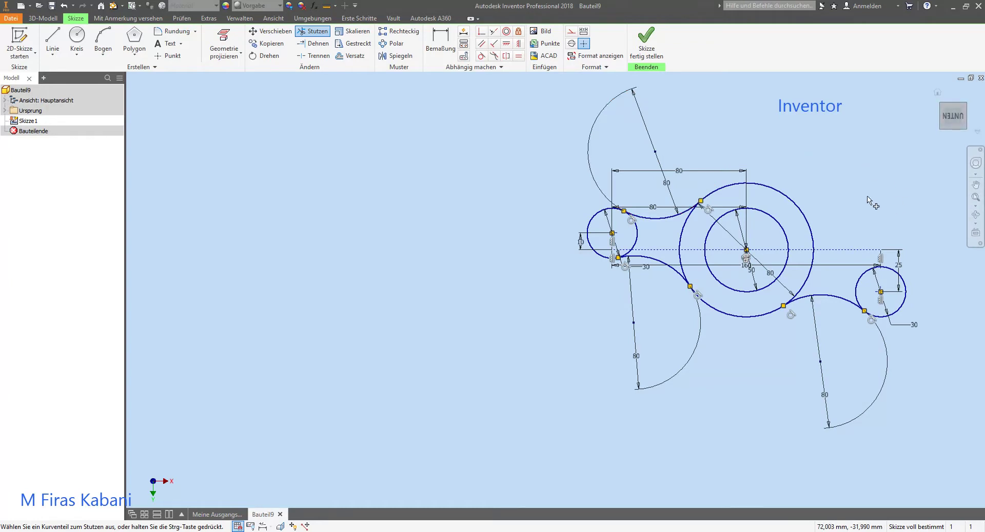
- Draw a new circle with an 80 mm diameter
{"action": "left_click", "coordinate": [77, 37]}
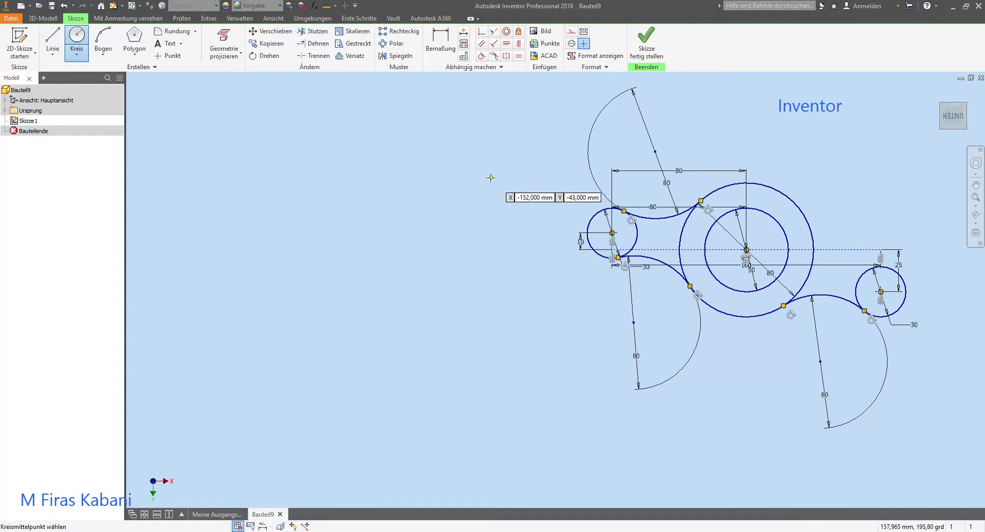
{"action": "left_click", "coordinate": [497, 226]}
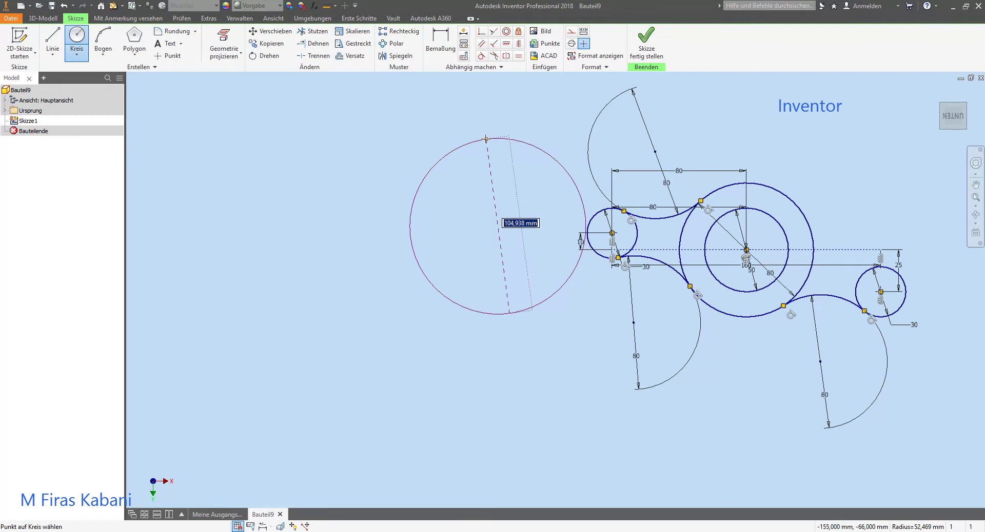
{"action": "type", "text": "80"}
{"action": "key", "text": "Return"}
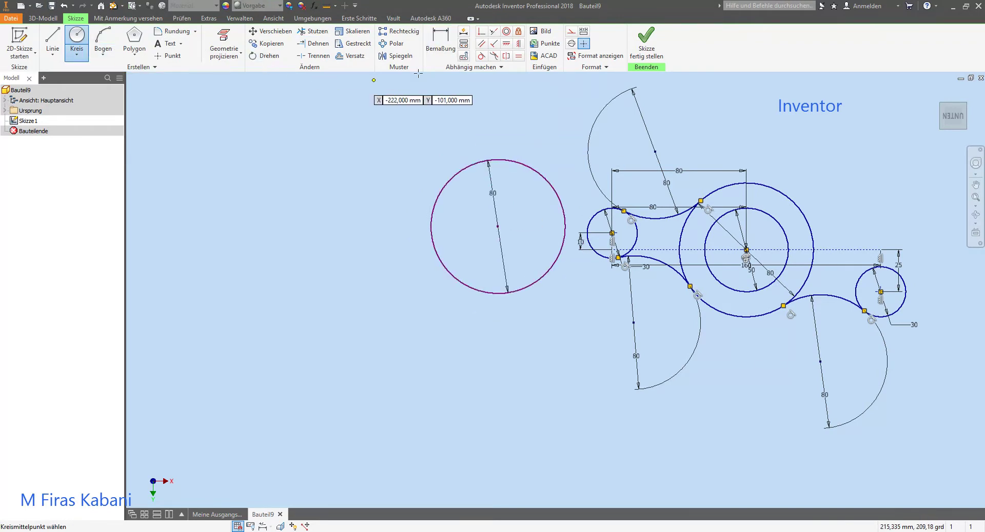
- Attempt tangencies on the new circle, cancel the over-constraint warnings, and undo
{"action": "left_click", "coordinate": [481, 56]}
{"action": "left_click", "coordinate": [557, 194]}
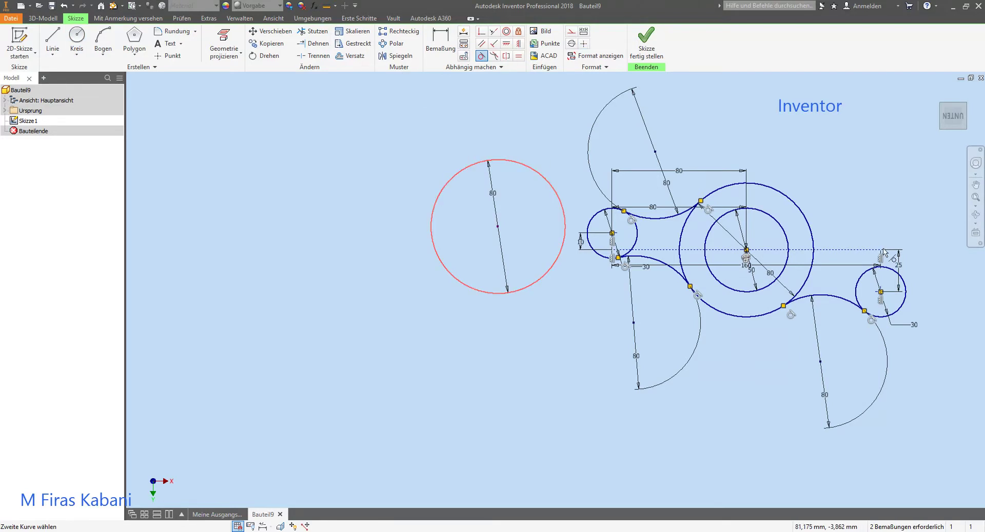
{"action": "left_click", "coordinate": [881, 268]}
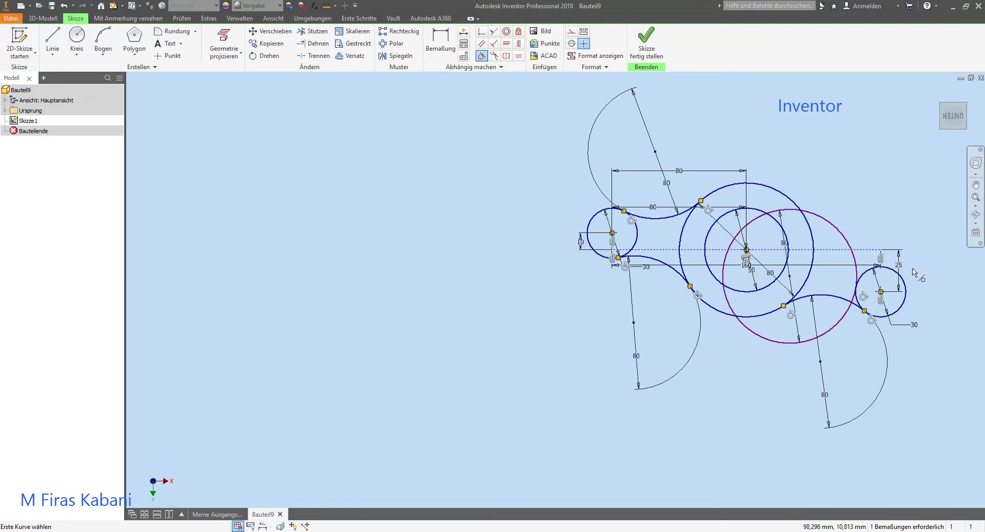
{"action": "left_click", "coordinate": [783, 197]}
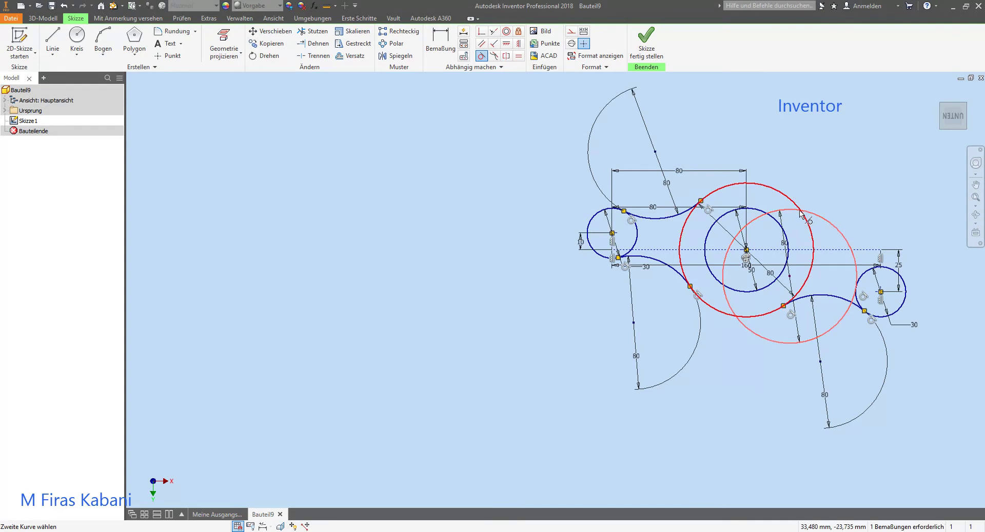
{"action": "left_click", "coordinate": [784, 198]}
{"action": "left_click", "coordinate": [223, 97]}
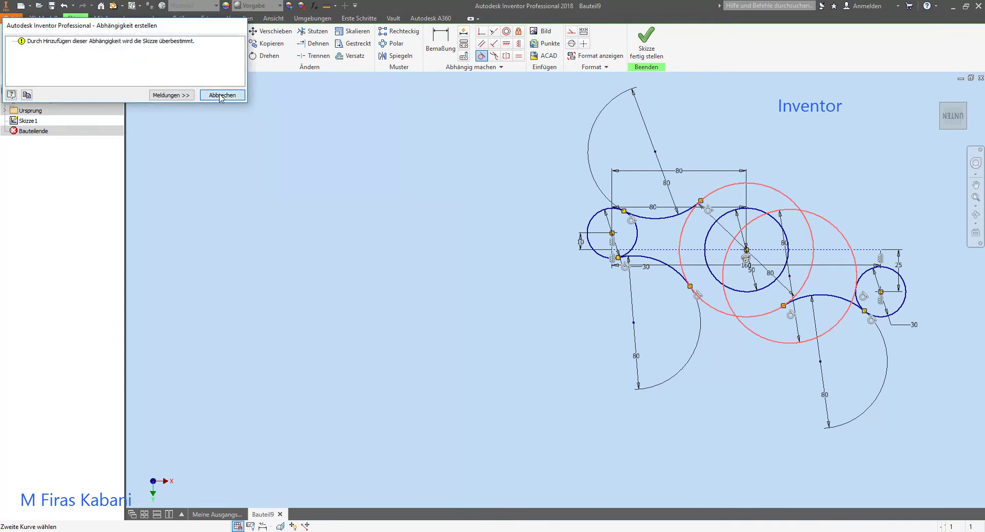
{"action": "left_click", "coordinate": [836, 228]}
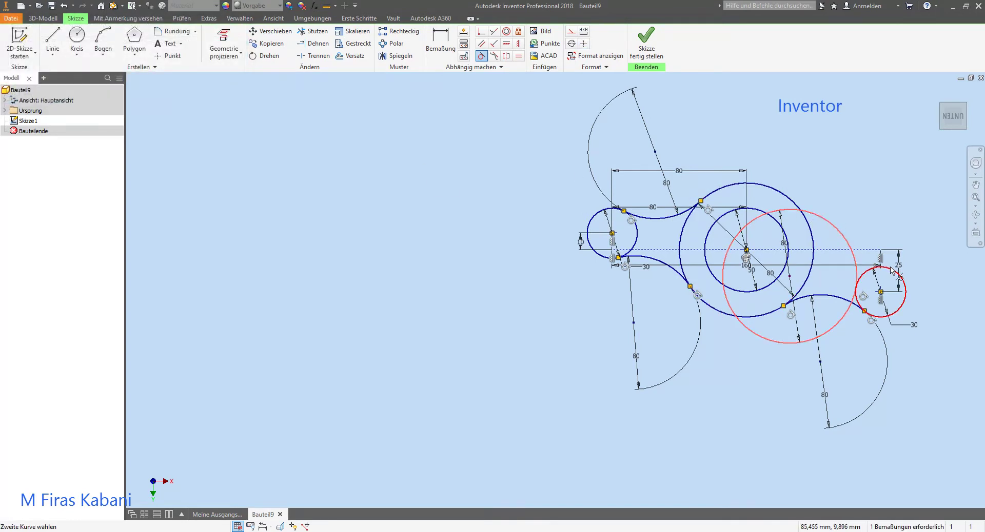
{"action": "left_click", "coordinate": [895, 272]}
{"action": "left_click", "coordinate": [204, 98]}
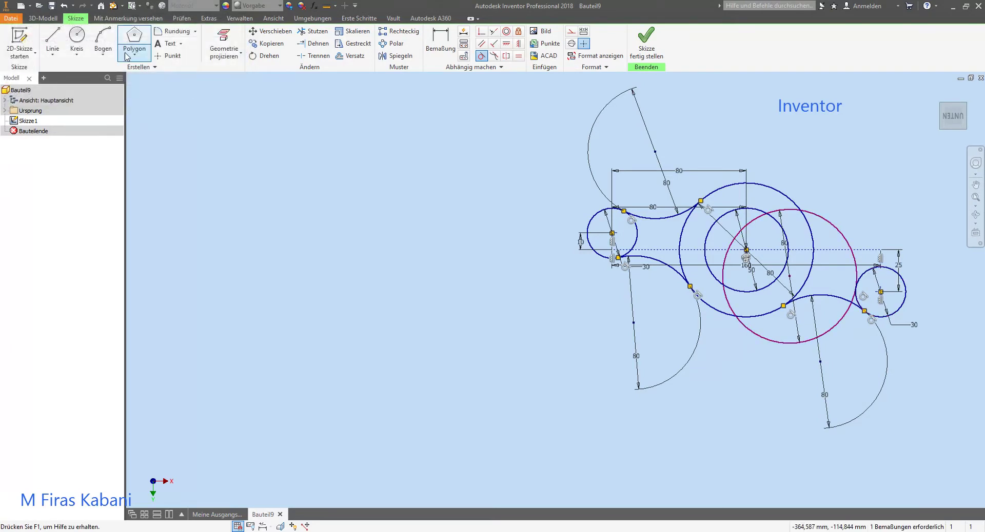
{"action": "left_click", "coordinate": [64, 6]}
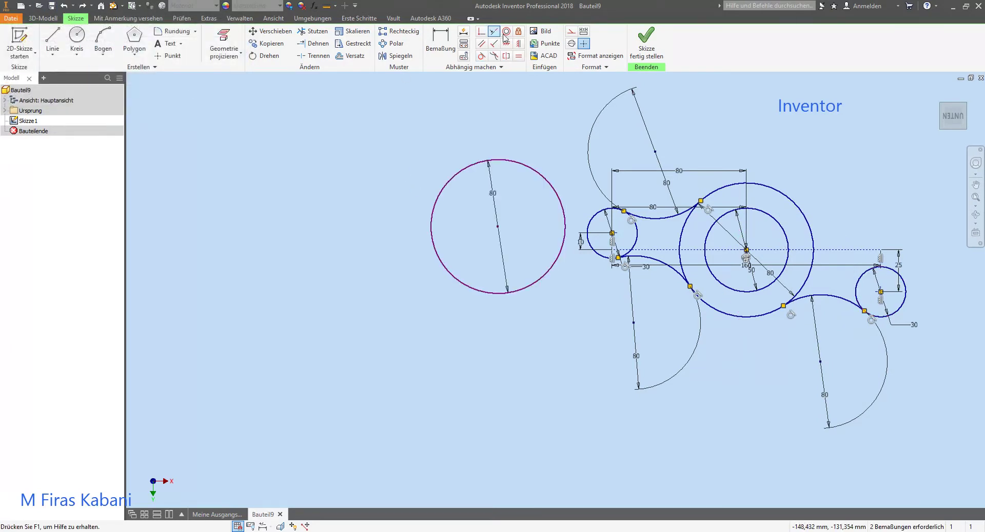
- Make the new 80 mm circle tangent to the large central circle and the small right circle
{"action": "left_click", "coordinate": [481, 55]}
{"action": "left_click", "coordinate": [530, 171]}
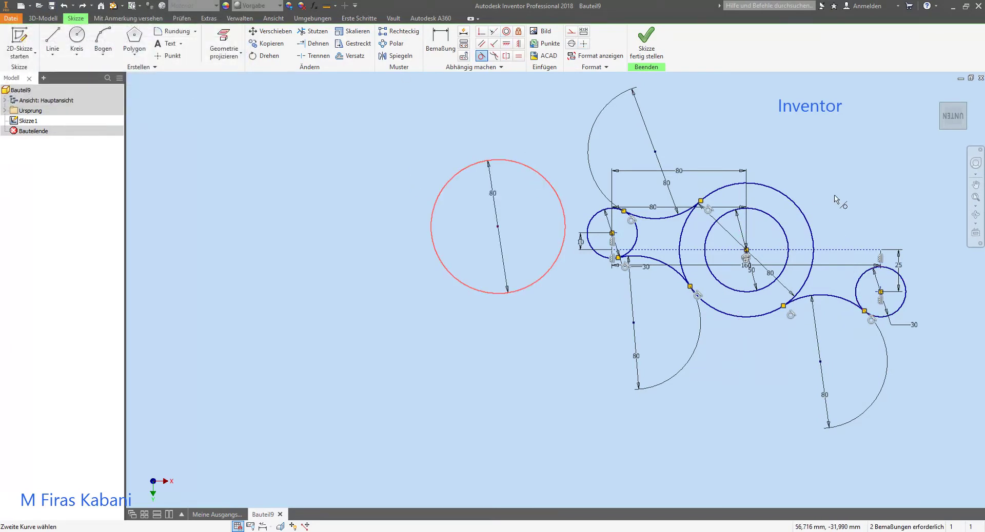
{"action": "left_click", "coordinate": [794, 204]}
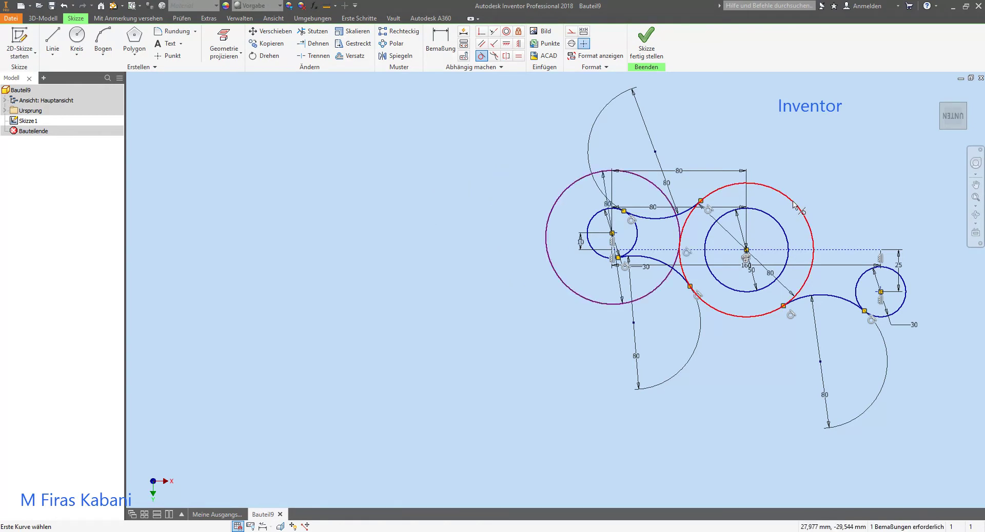
{"action": "left_click", "coordinate": [558, 201]}
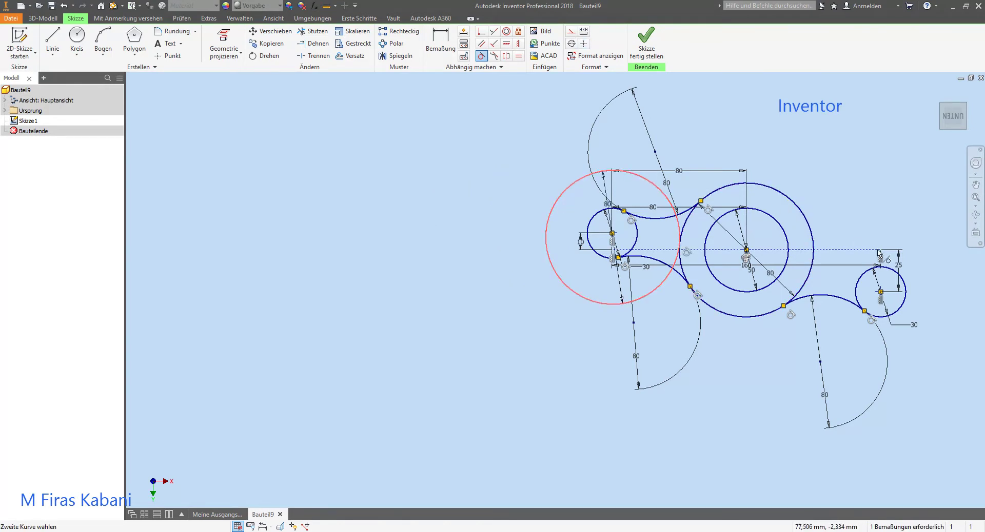
{"action": "left_click", "coordinate": [891, 273]}
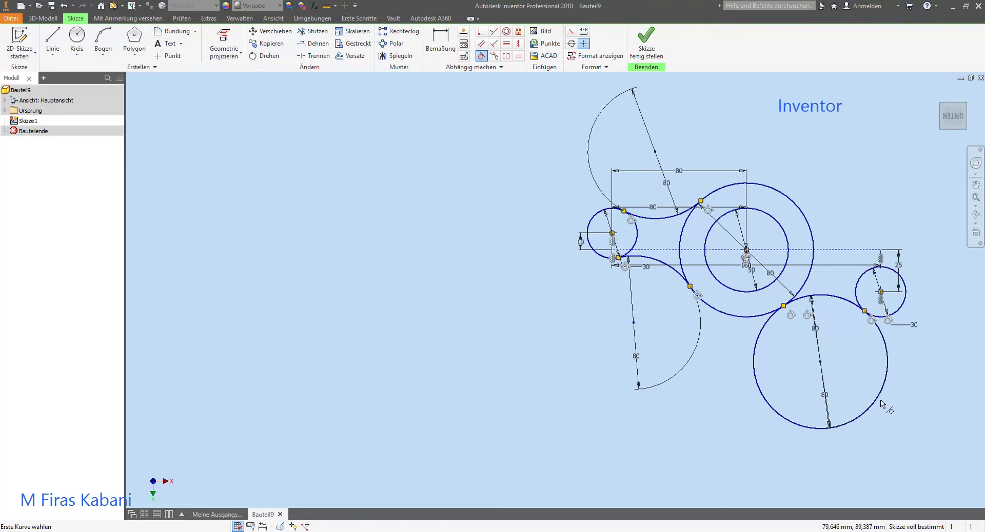
- Attempt a 180° rotation of the 80 mm circle, dismissing the resulting error
{"action": "left_click", "coordinate": [265, 57]}
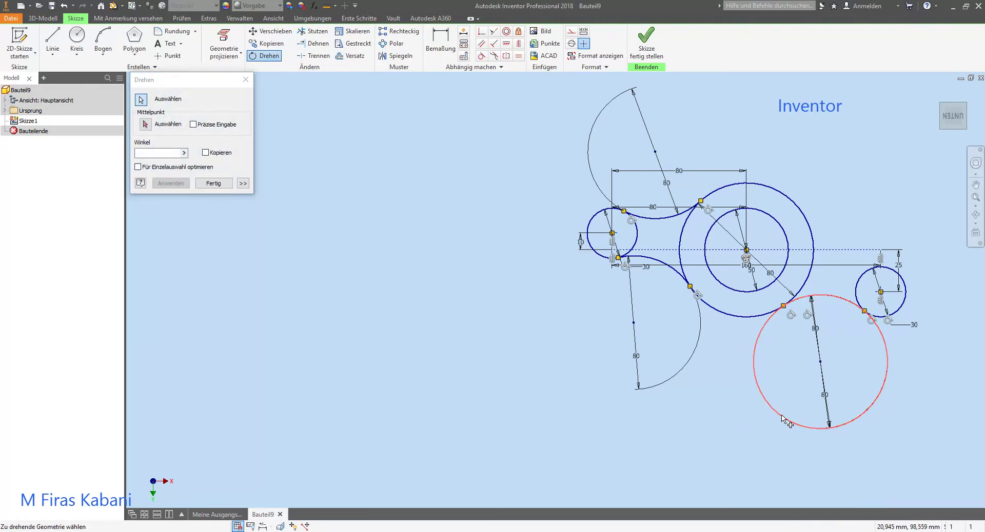
{"action": "left_click", "coordinate": [835, 303]}
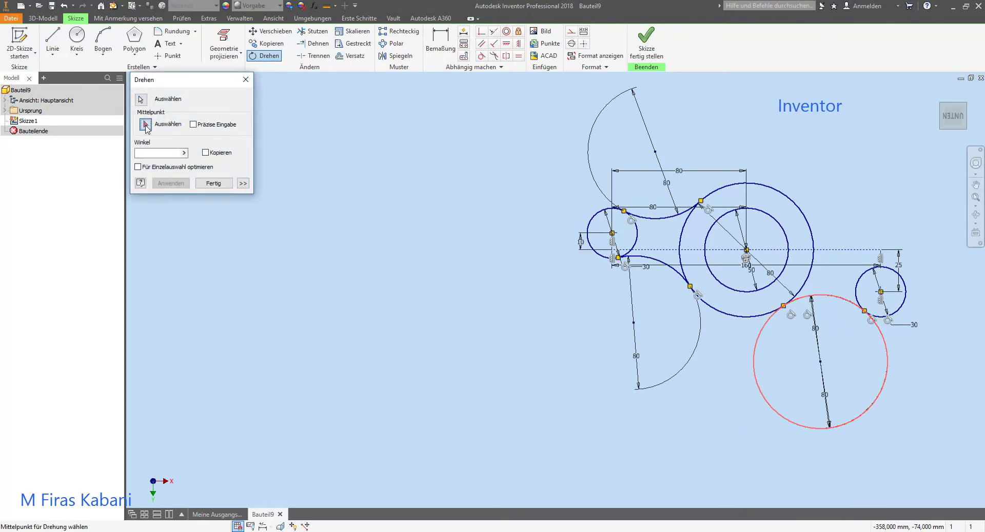
{"action": "left_click", "coordinate": [880, 291]}
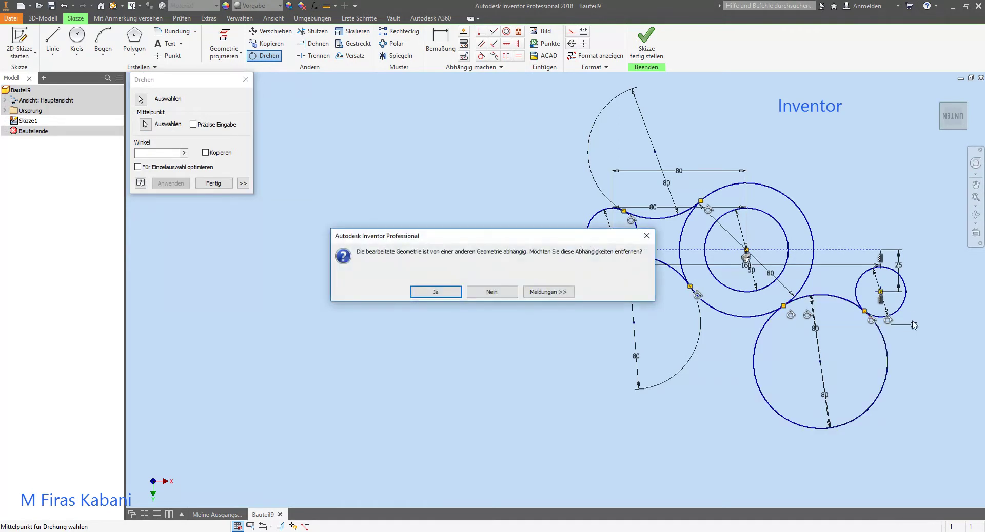
{"action": "left_click", "coordinate": [490, 290]}
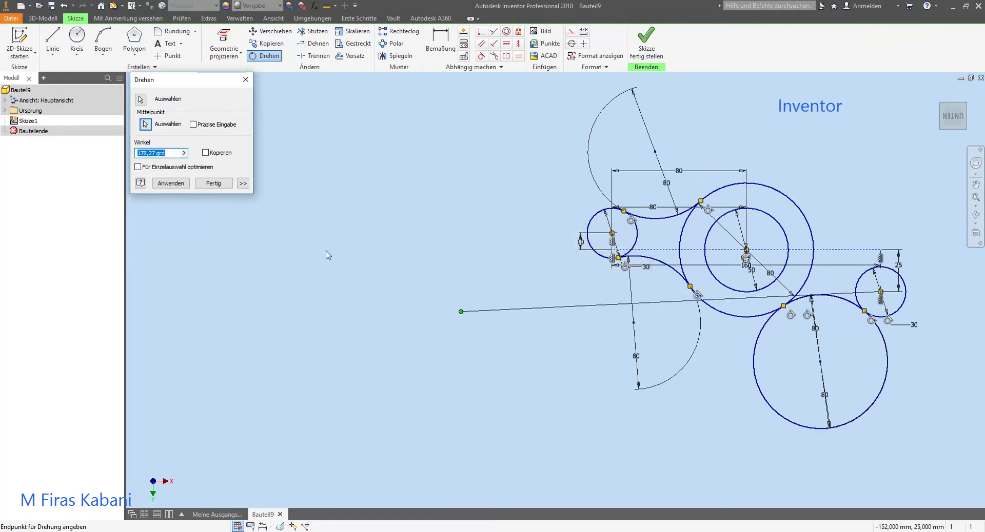
{"action": "mouse_move", "coordinate": [159, 152]}
{"action": "type", "text": "180"}
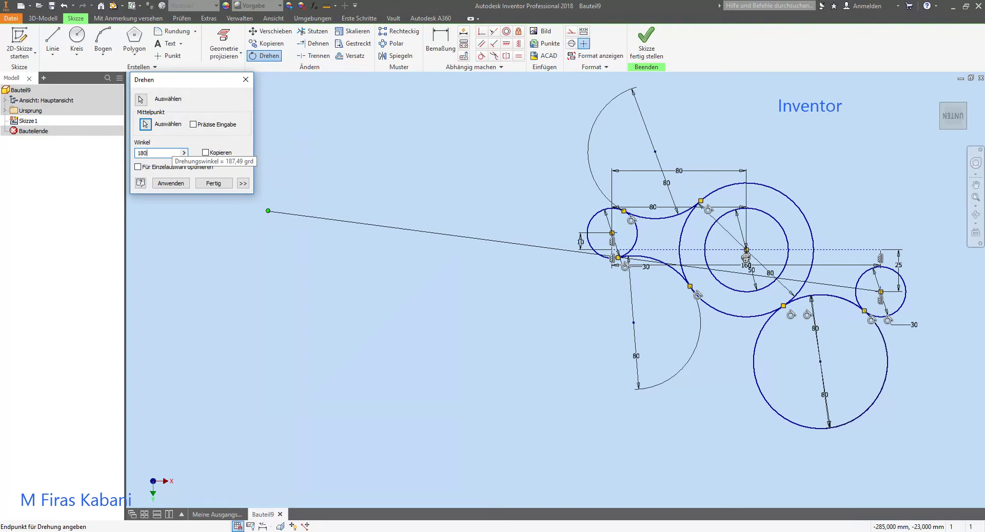
{"action": "key", "text": "Return"}
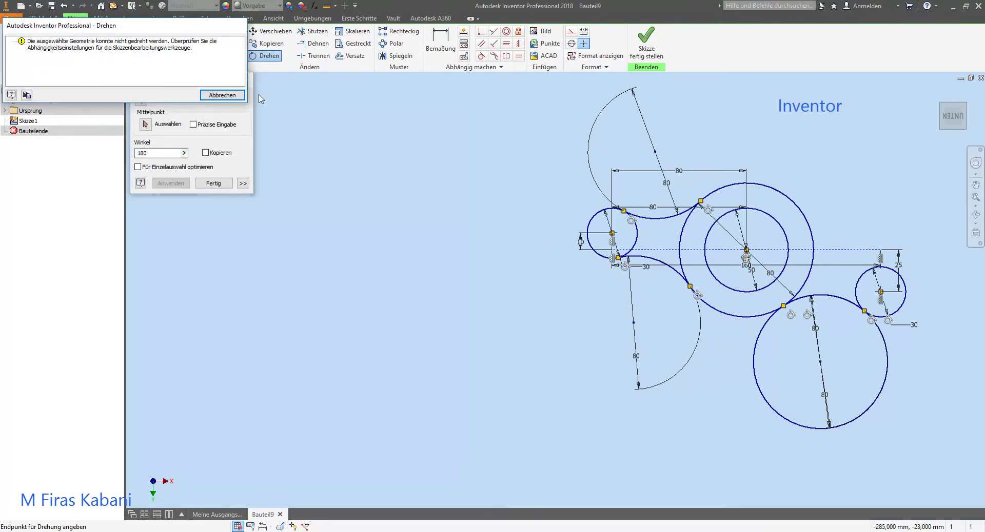
{"action": "left_click", "coordinate": [222, 95]}
{"action": "left_click", "coordinate": [247, 77]}
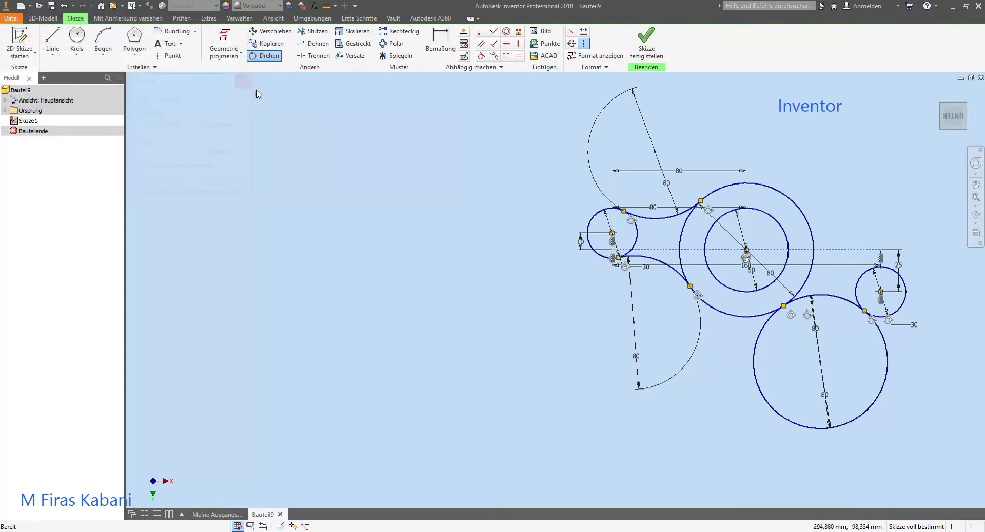
- Rotate the lower 80 mm circle 180° about the small right circle's centre
{"action": "left_click", "coordinate": [264, 56]}
{"action": "left_click", "coordinate": [798, 426]}
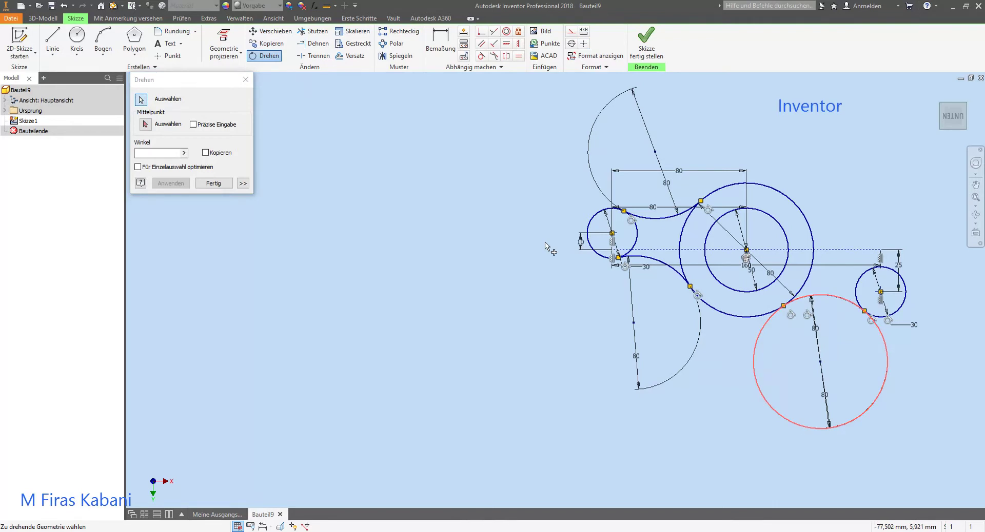
{"action": "left_click", "coordinate": [176, 153]}
{"action": "type", "text": "180"}
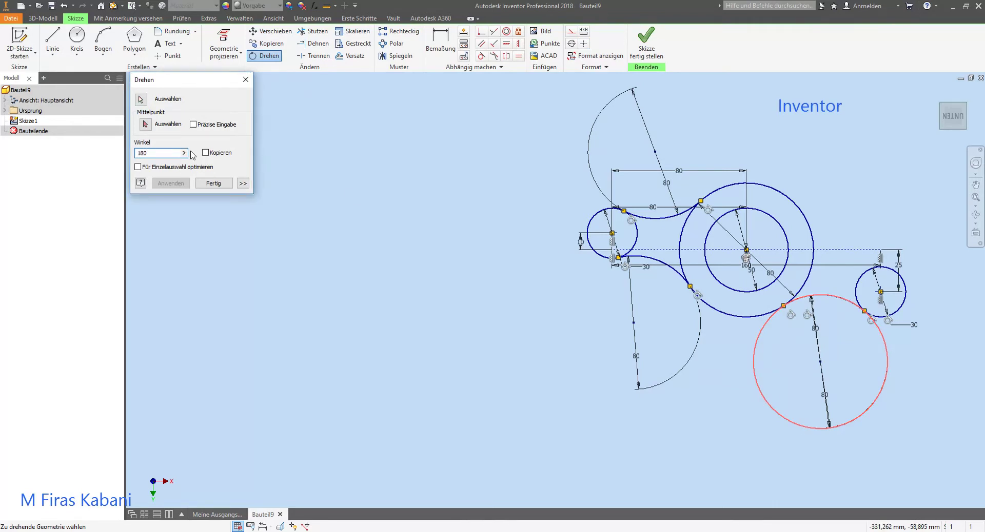
{"action": "left_click", "coordinate": [146, 124]}
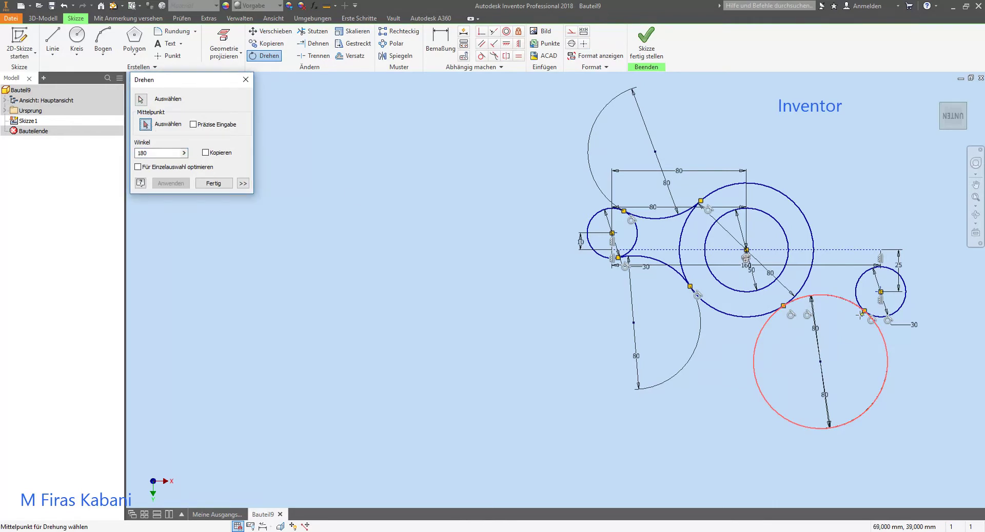
{"action": "left_click", "coordinate": [880, 292]}
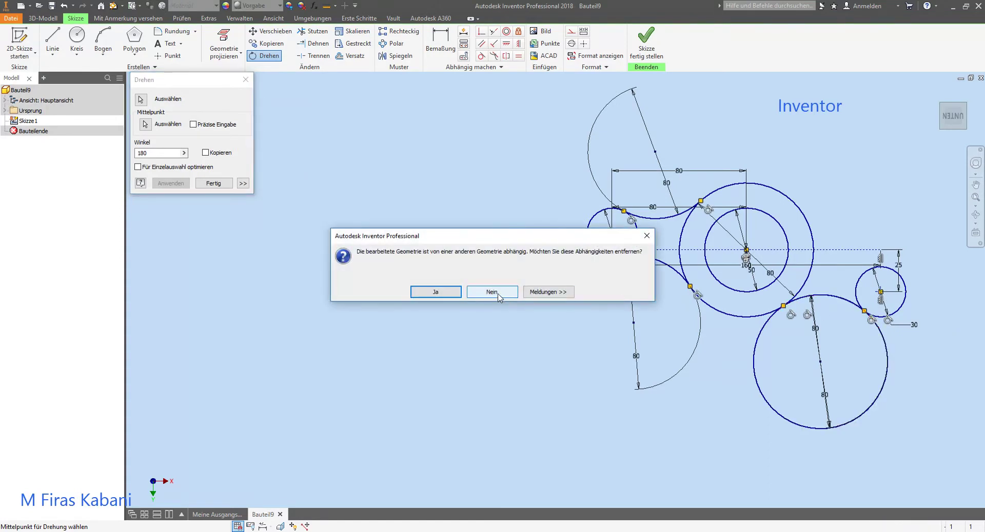
{"action": "left_click", "coordinate": [452, 295]}
{"action": "left_click", "coordinate": [171, 183]}
{"action": "left_click", "coordinate": [213, 183]}
- Make the rotated circle tangent to the small right circle
{"action": "key", "text": "t"}
{"action": "left_click", "coordinate": [882, 248]}
{"action": "left_click", "coordinate": [878, 269]}
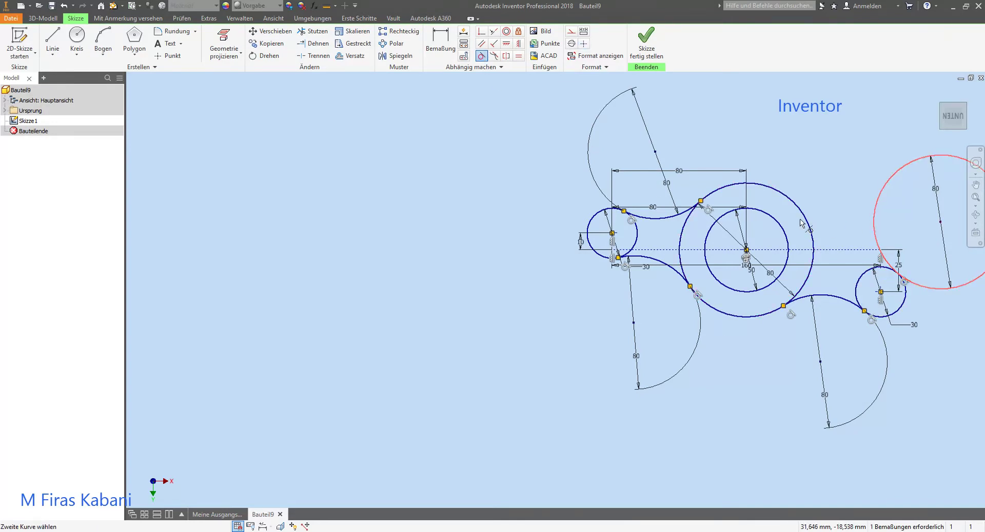
- Make the rotated circle tangent to the central circle and trim away the unwanted arcs
{"action": "left_click", "coordinate": [814, 251]}
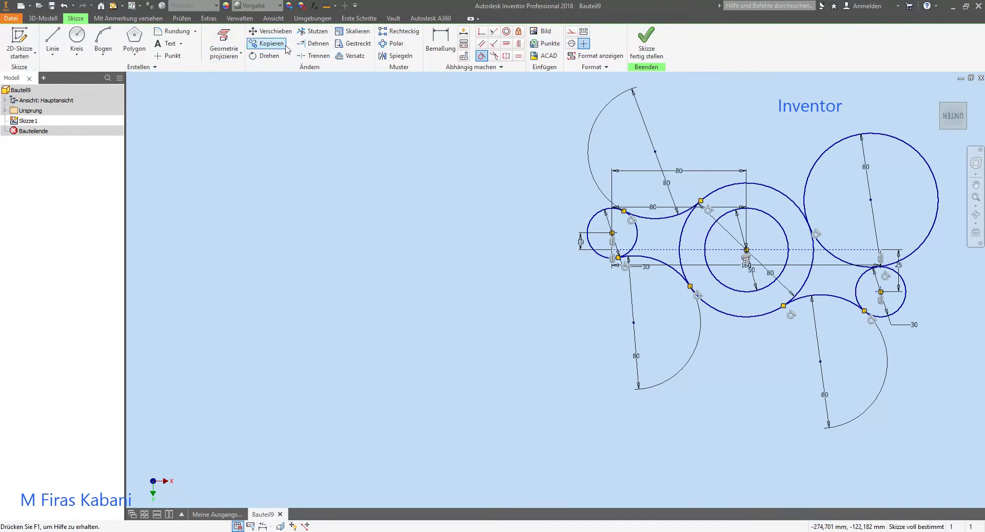
{"action": "left_click", "coordinate": [313, 32]}
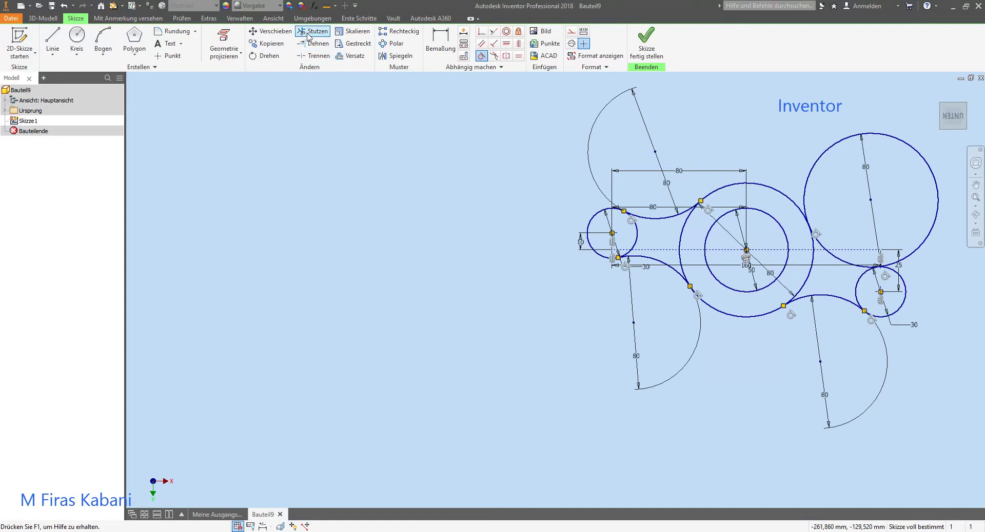
{"action": "left_click", "coordinate": [882, 138]}
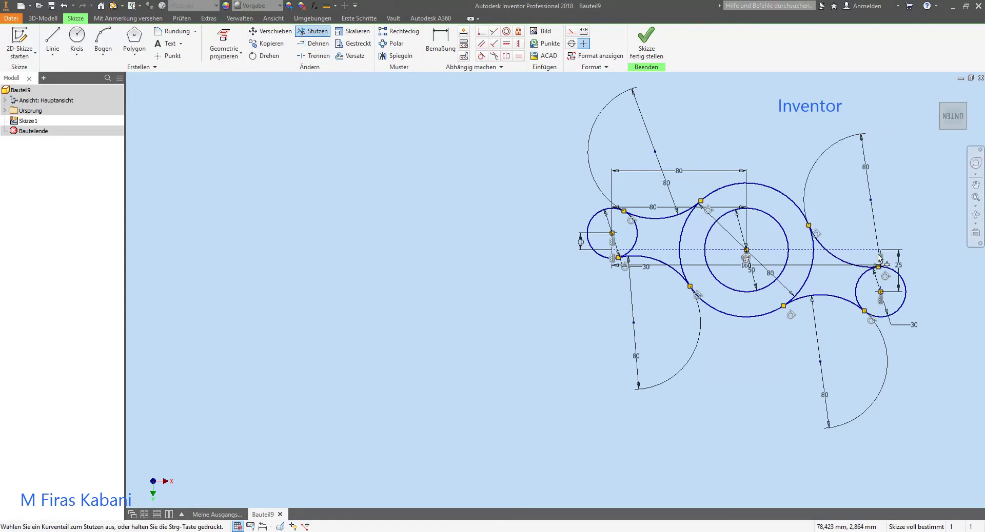
{"action": "left_click", "coordinate": [857, 292]}
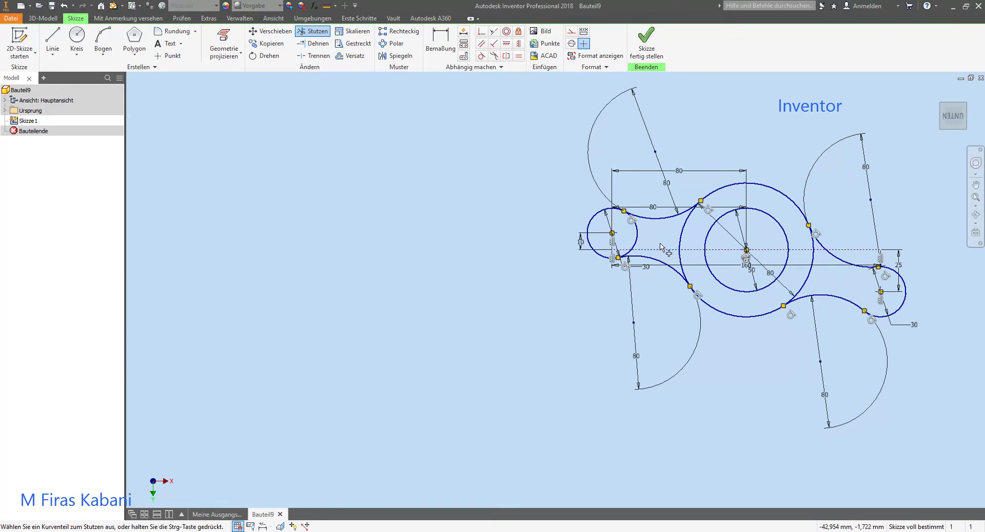
{"action": "left_click", "coordinate": [637, 242]}
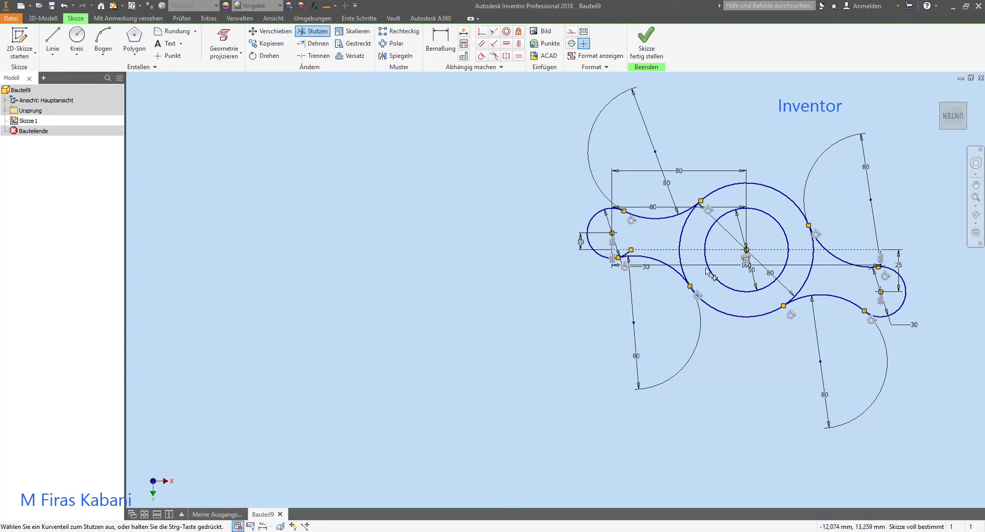
{"action": "left_click", "coordinate": [679, 252]}
{"action": "left_click", "coordinate": [811, 263]}
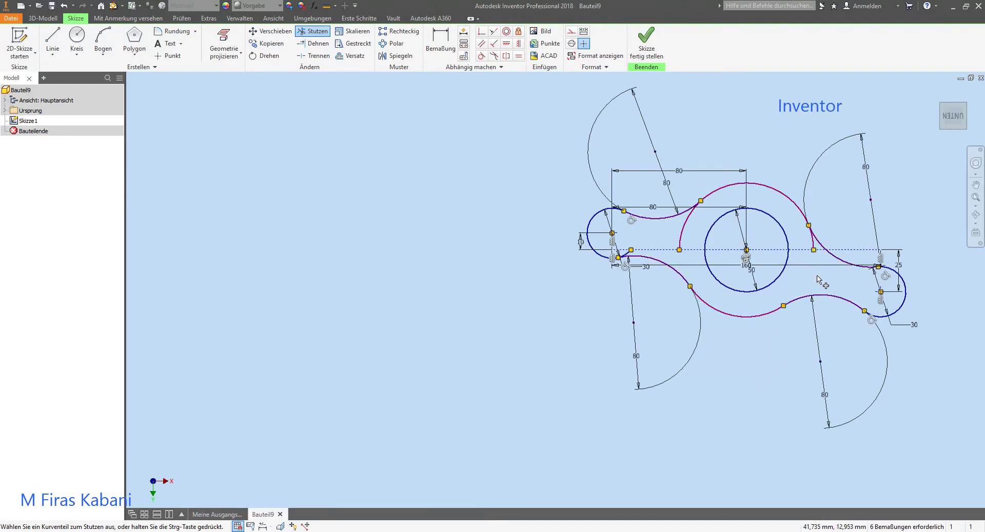
- Undo the last trims and instead cut two segments from the large circle
{"action": "key", "text": "ctrl+z"}
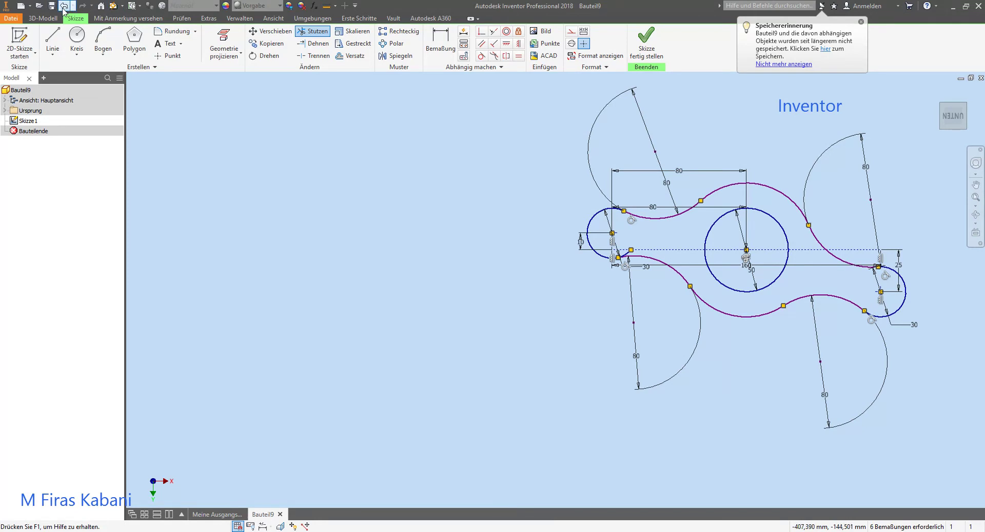
{"action": "left_click", "coordinate": [63, 6]}
{"action": "left_click", "coordinate": [63, 6]}
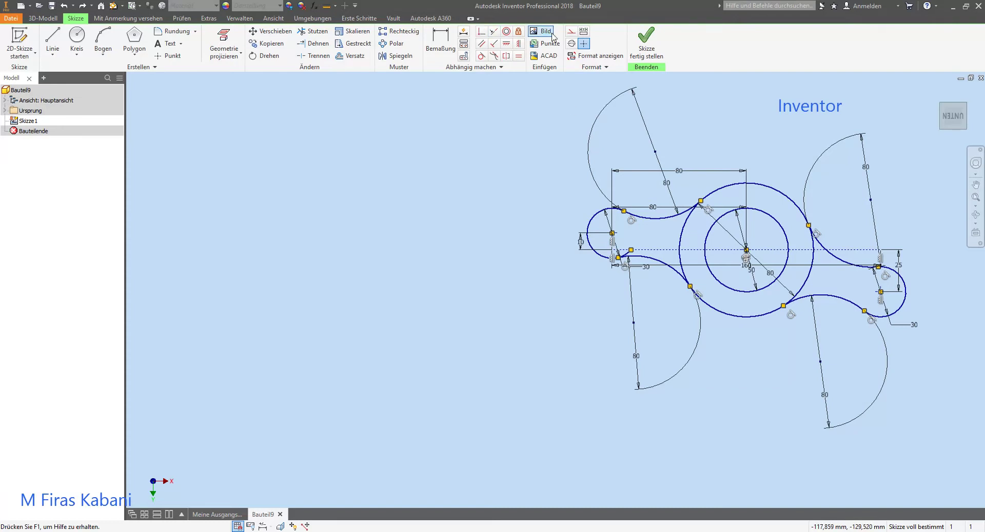
{"action": "left_click", "coordinate": [571, 32]}
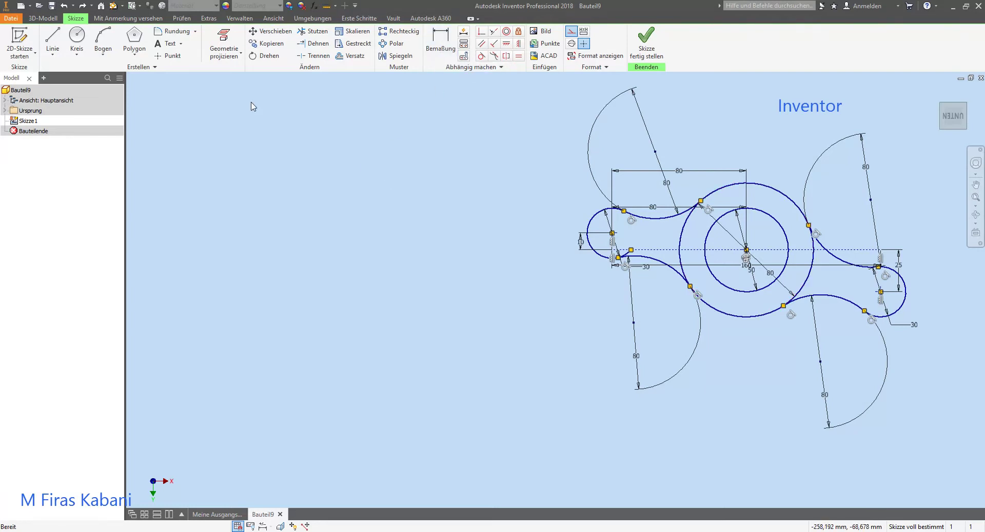
{"action": "left_click", "coordinate": [317, 32]}
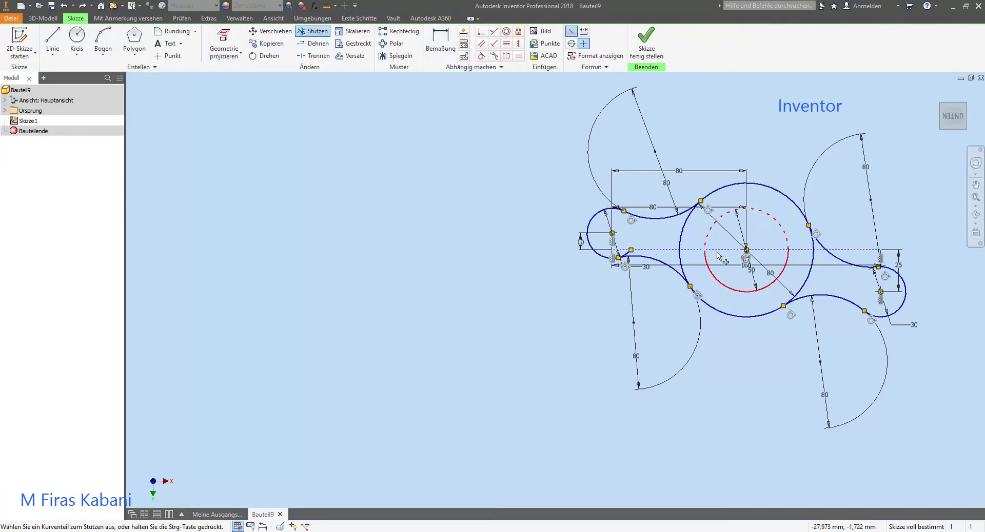
{"action": "left_click", "coordinate": [684, 232]}
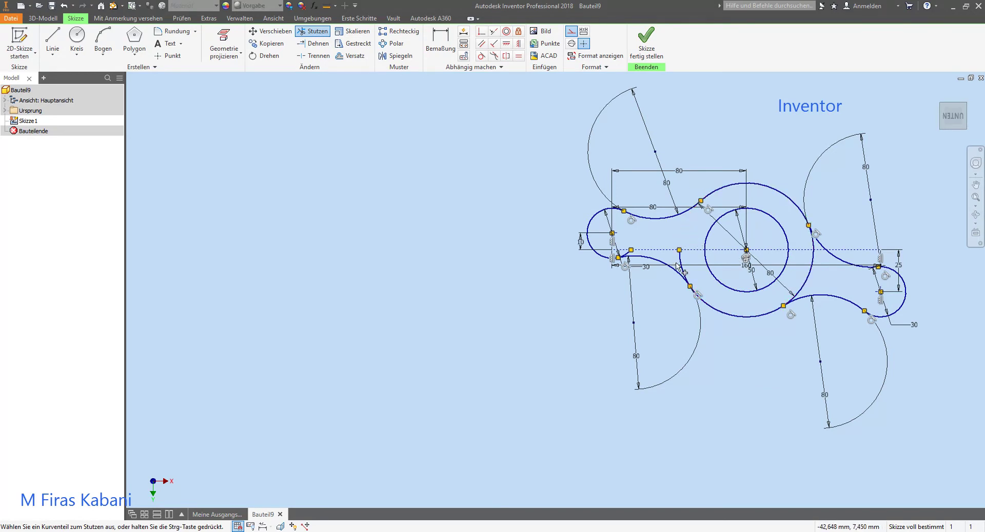
{"action": "left_click", "coordinate": [811, 249]}
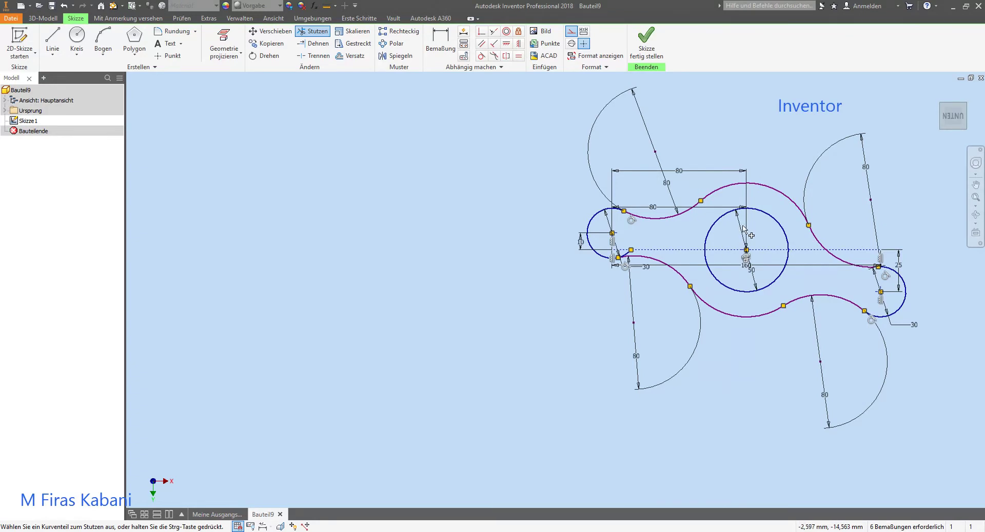
- Make the left, upper, lower and right arcs tangent at their four junctions
{"action": "left_click", "coordinate": [481, 57]}
{"action": "left_click", "coordinate": [692, 210]}
{"action": "left_click", "coordinate": [709, 200]}
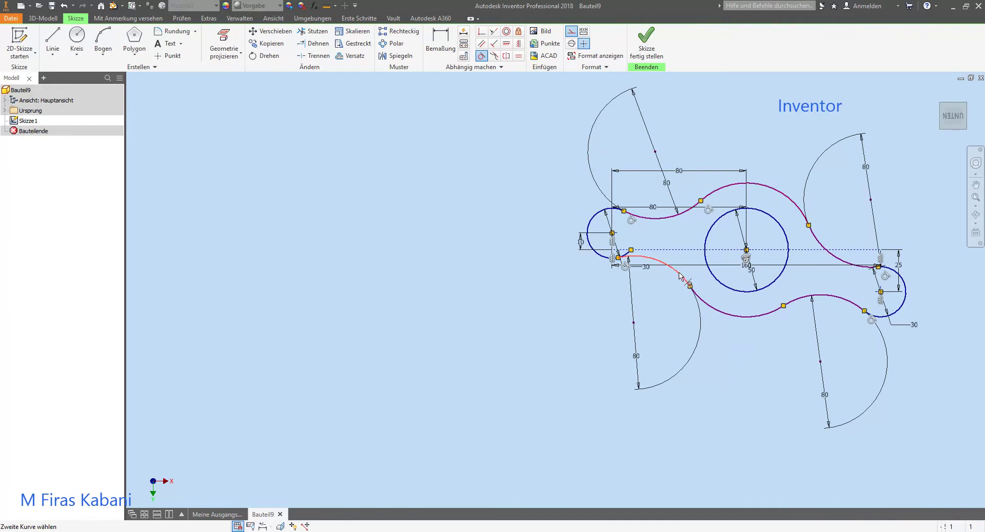
{"action": "left_click", "coordinate": [774, 316]}
{"action": "left_click", "coordinate": [796, 300]}
{"action": "left_click", "coordinate": [706, 304]}
{"action": "left_click", "coordinate": [686, 283]}
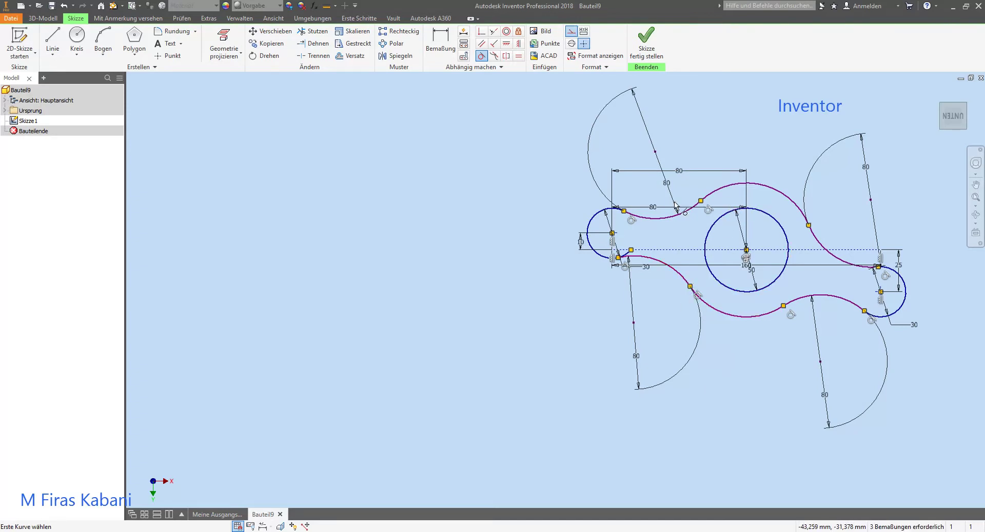
{"action": "left_click", "coordinate": [807, 217]}
{"action": "left_click", "coordinate": [824, 245]}
- Try tangency between the right arc and small right circle, dismissing the already-exists warning
{"action": "left_click", "coordinate": [861, 267]}
{"action": "left_click", "coordinate": [900, 277]}
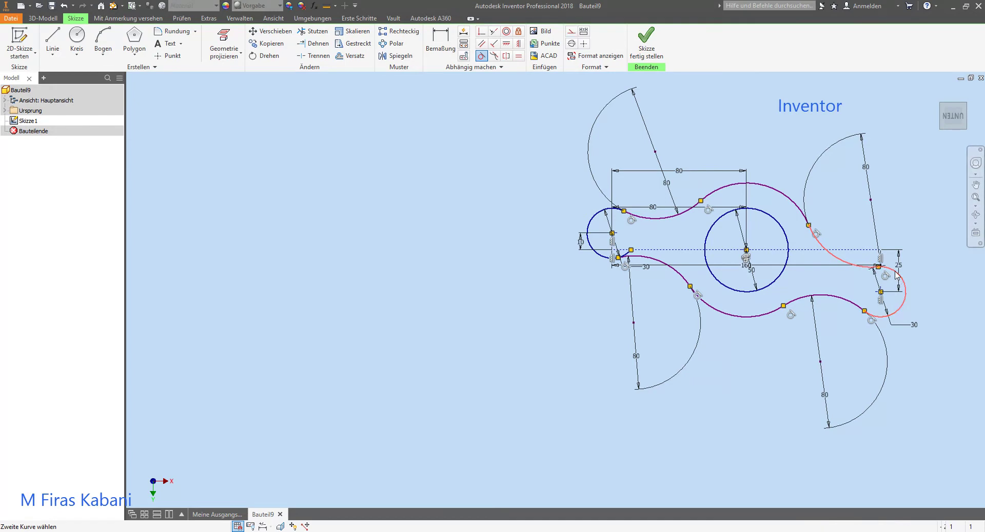
{"action": "left_click", "coordinate": [203, 94]}
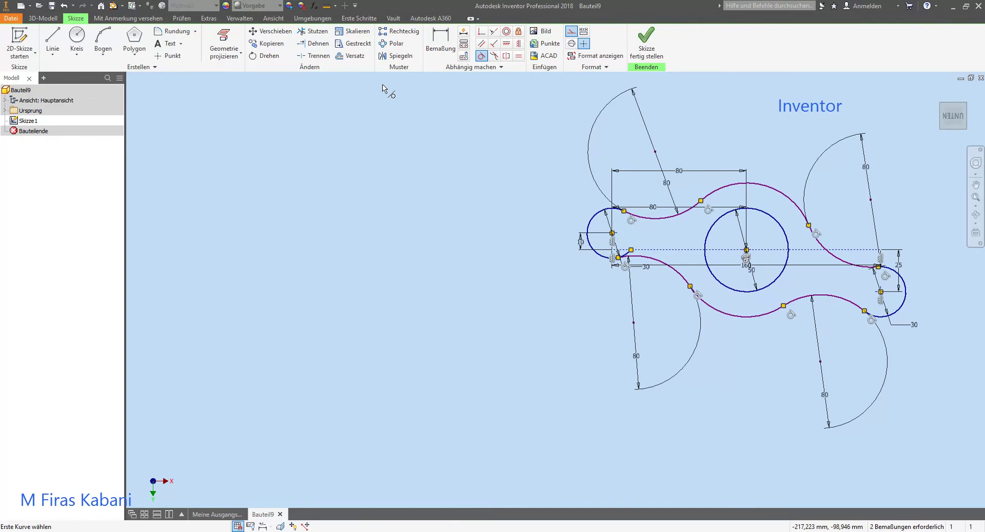
- Add a driven radius 40 dimension to the lower-left arc
{"action": "left_click", "coordinate": [440, 43]}
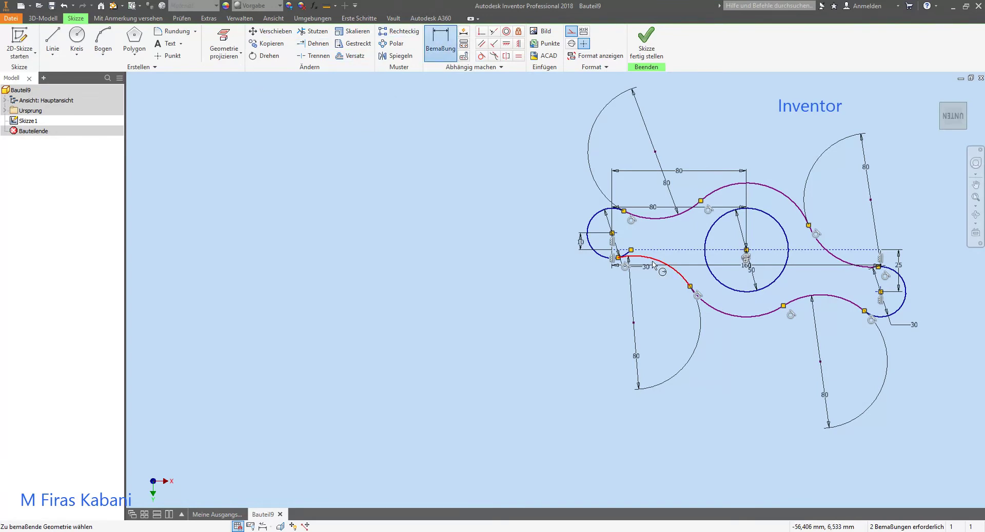
{"action": "left_click", "coordinate": [661, 264]}
{"action": "left_click", "coordinate": [665, 299]}
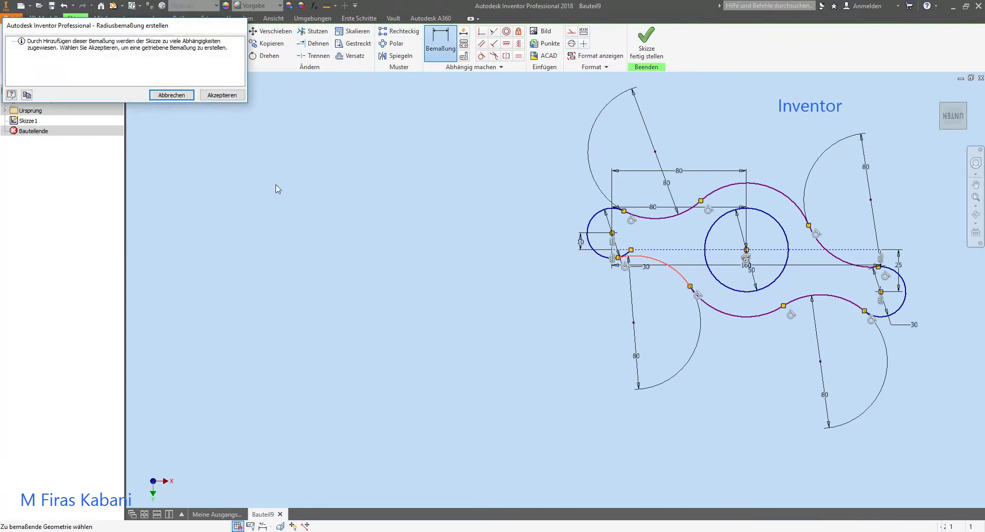
{"action": "left_click", "coordinate": [221, 95]}
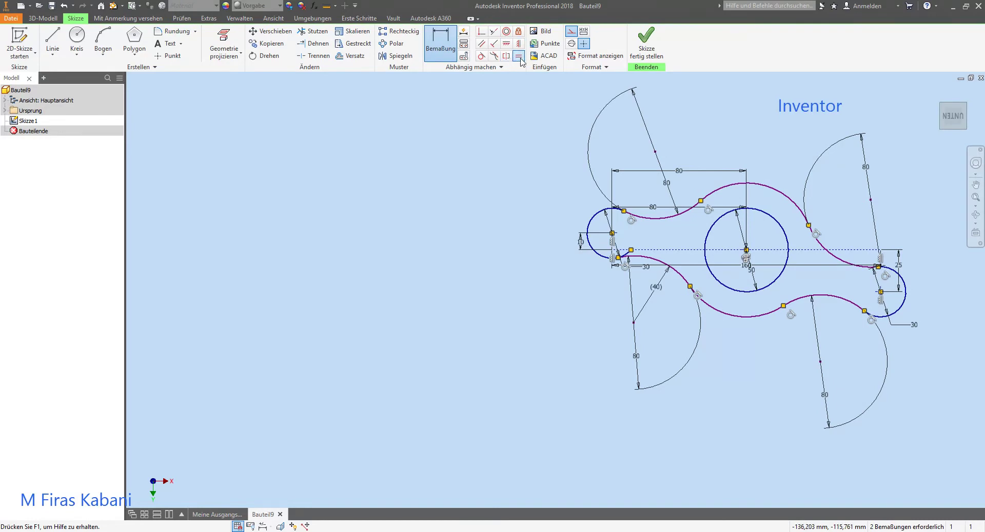
- Apply Equal constraints to the lower-left and right arcs, cancelling the over-constraint warnings
{"action": "left_click", "coordinate": [519, 57]}
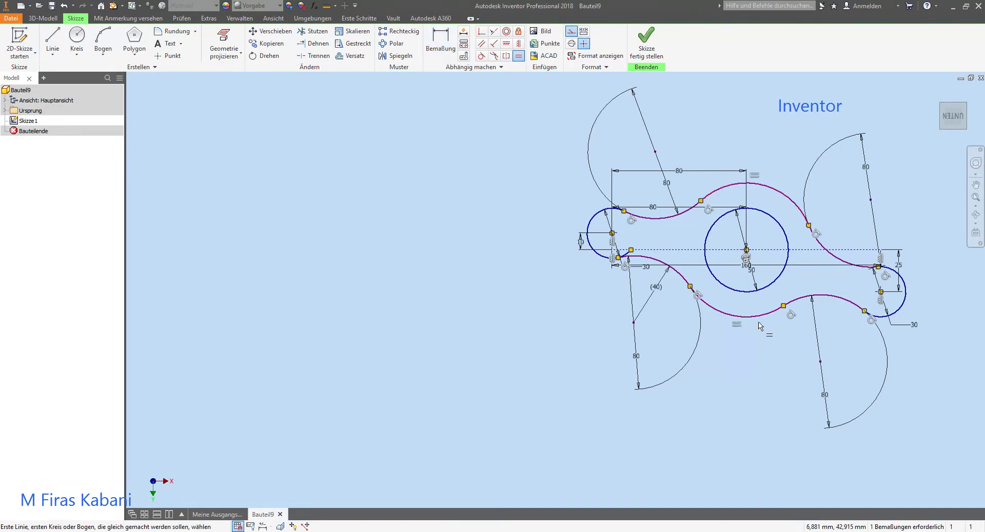
{"action": "left_click", "coordinate": [666, 265]}
{"action": "left_click", "coordinate": [223, 95]}
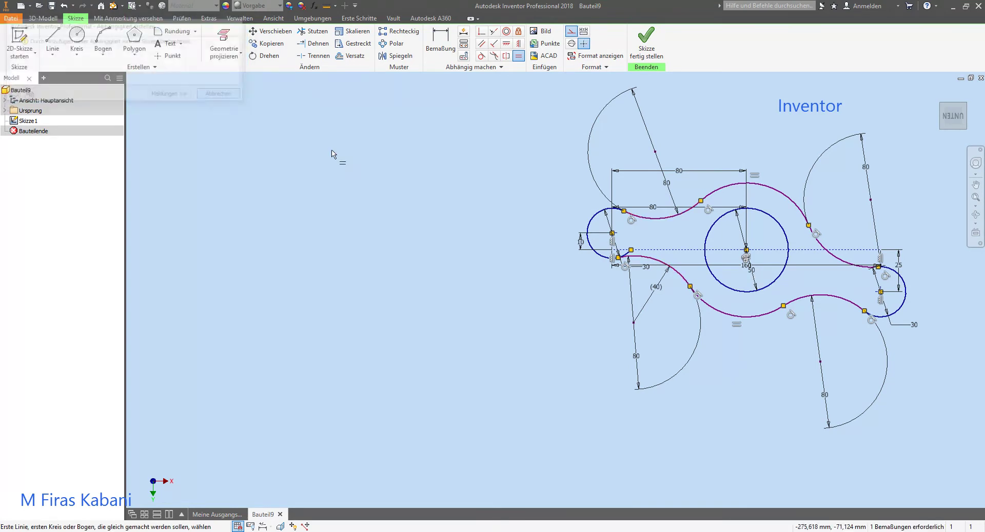
{"action": "left_click", "coordinate": [850, 267]}
{"action": "left_click", "coordinate": [841, 298]}
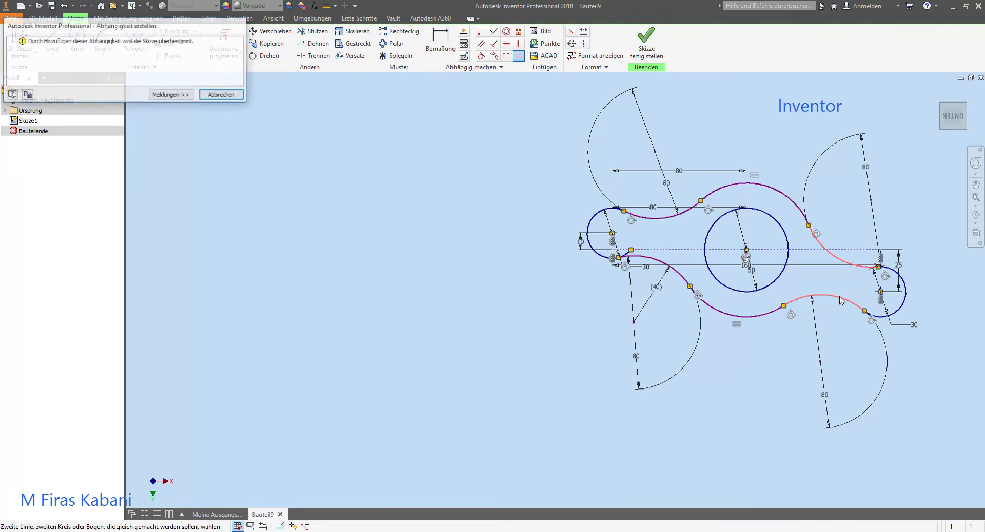
{"action": "left_click", "coordinate": [222, 95]}
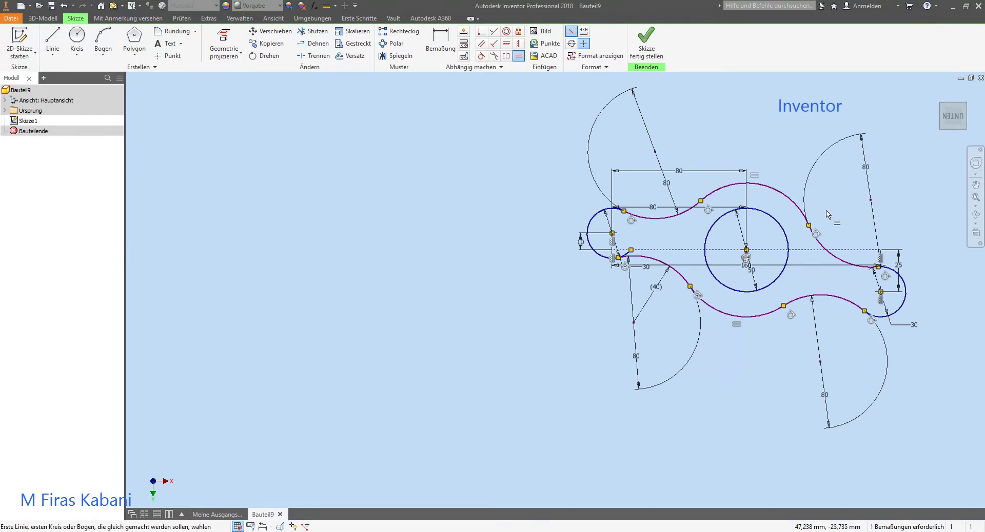
{"action": "left_click", "coordinate": [463, 31]}
- Apply automatic dimensions to fully constrain the lobed sketch, view it from the top, and finish Sketch1
{"action": "left_click", "coordinate": [173, 146]}
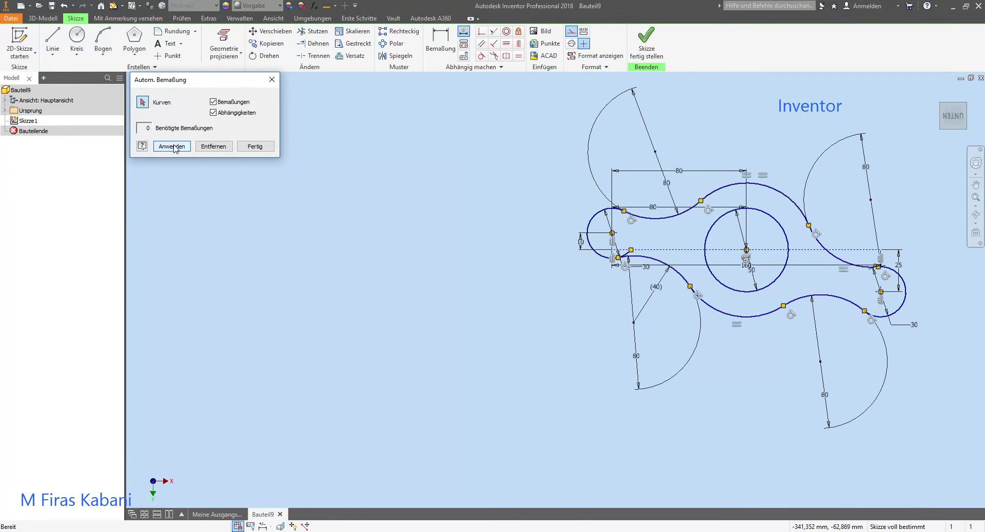
{"action": "left_click", "coordinate": [255, 146]}
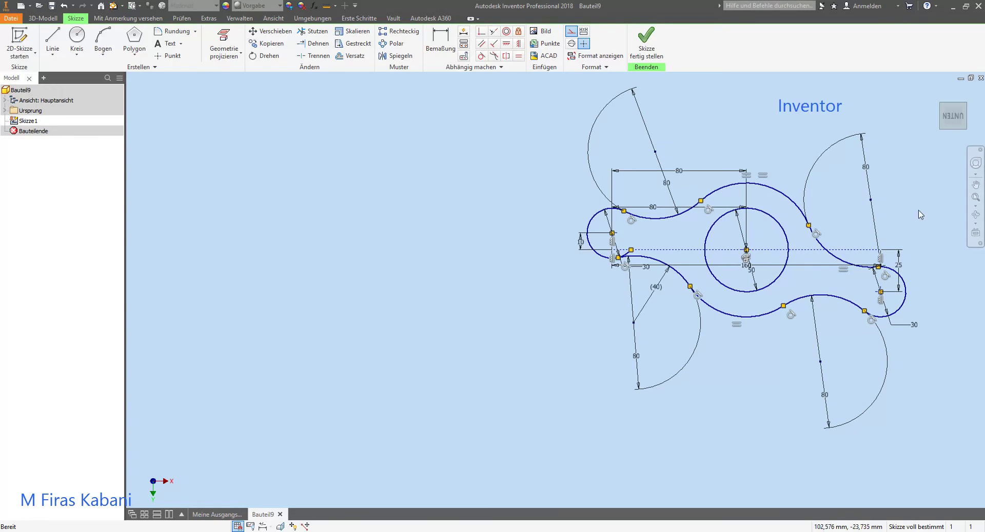
{"action": "mouse_move", "coordinate": [864, 304]}
{"action": "middle_mouse_down"}
{"action": "mouse_move", "coordinate": [799, 340]}
{"action": "mouse_move", "coordinate": [776, 231]}
{"action": "middle_mouse_up"}
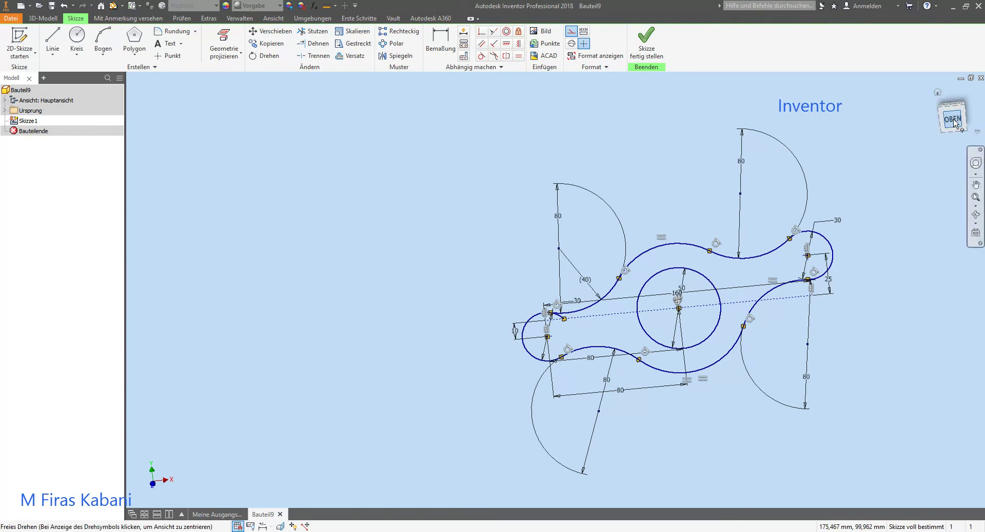
{"action": "left_click", "coordinate": [954, 122]}
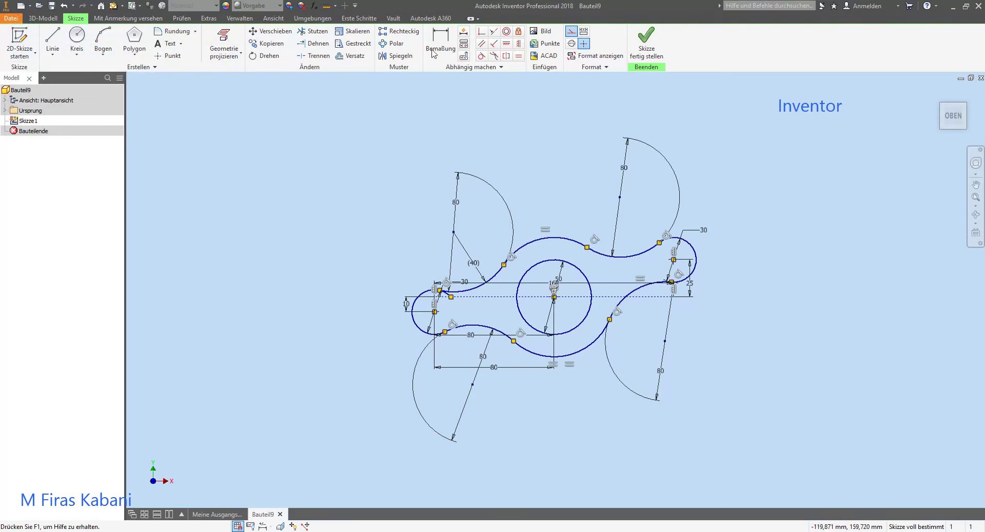
{"action": "left_click", "coordinate": [648, 41]}
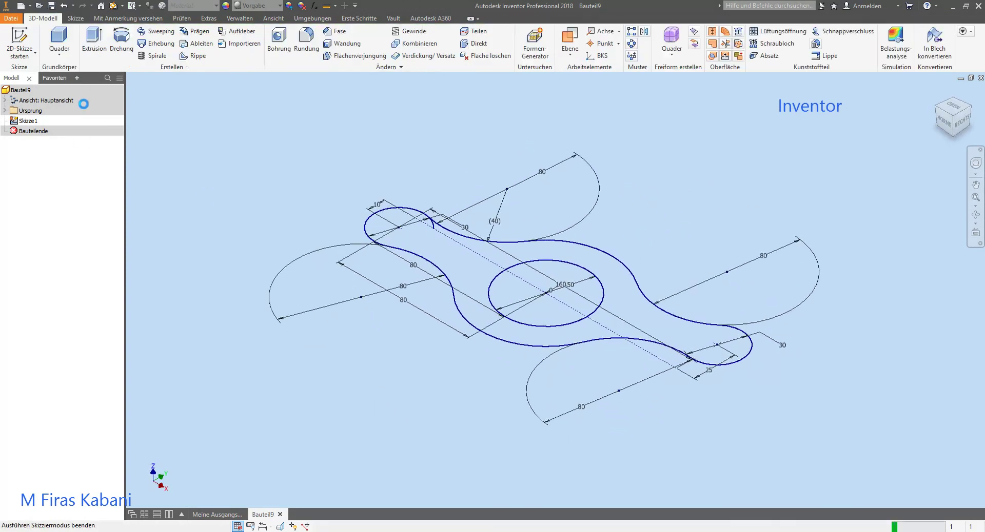
- Extrude the closed lobed profile 10 mm into a solid plate
{"action": "left_click", "coordinate": [94, 41]}
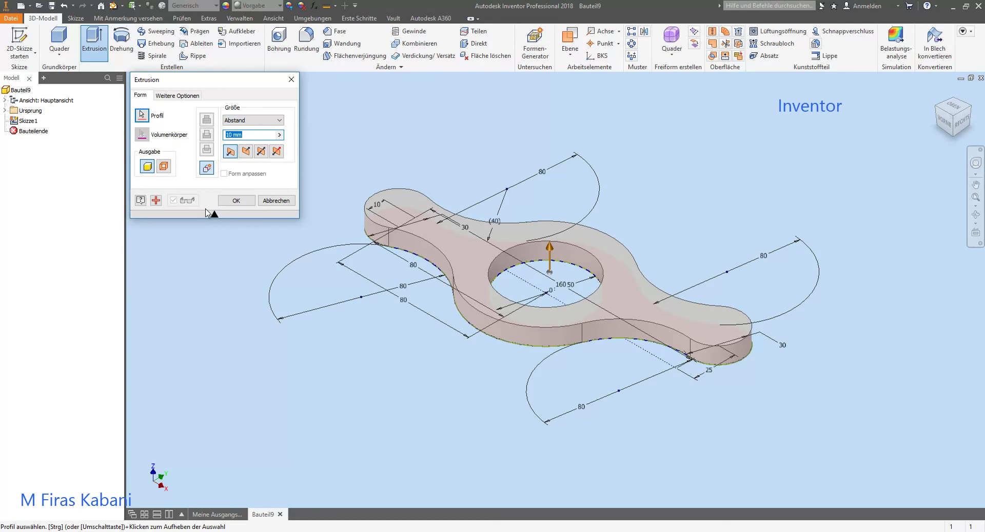
{"action": "left_click", "coordinate": [236, 206]}
{"action": "scroll", "coordinate": [643, 345], "scroll_direction": "down", "scroll_amount": 3}
{"action": "scroll", "coordinate": [630, 362], "scroll_direction": "up", "scroll_amount": 4}
- Orbit and zoom to inspect the 10 mm plate and its central hole
{"action": "mouse_move", "coordinate": [638, 413]}
{"action": "middle_mouse_down", "text": "shift"}
{"action": "mouse_move", "coordinate": [724, 431]}
{"action": "mouse_move", "coordinate": [649, 442]}
{"action": "mouse_move", "coordinate": [614, 389]}
{"action": "mouse_move", "coordinate": [673, 437]}
{"action": "mouse_move", "coordinate": [780, 358]}
{"action": "mouse_move", "coordinate": [625, 407]}
{"action": "middle_mouse_up", "text": "shift"}
{"action": "scroll", "coordinate": [647, 425], "scroll_direction": "down", "scroll_amount": 2}
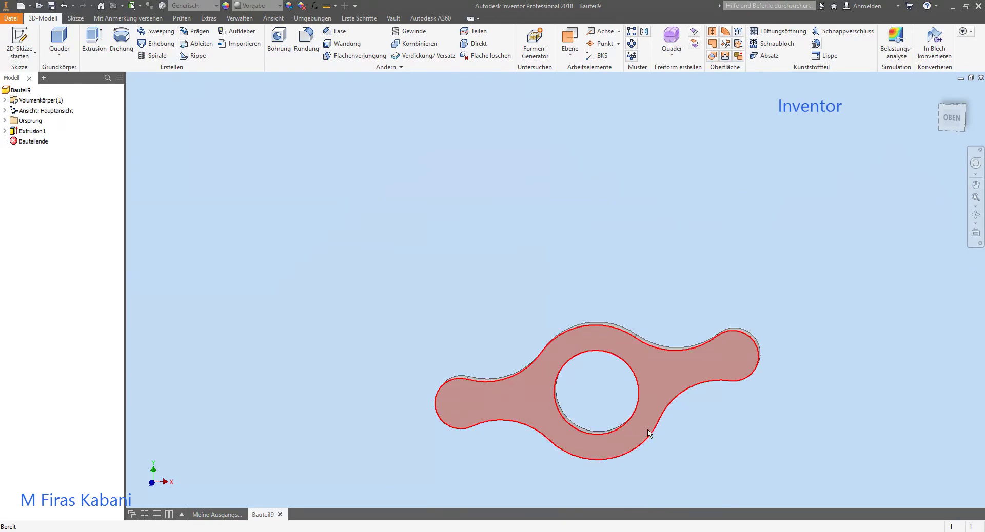
{"action": "scroll", "coordinate": [656, 441], "scroll_direction": "down", "scroll_amount": 3}
{"action": "scroll", "coordinate": [665, 463], "scroll_direction": "up", "scroll_amount": 3}
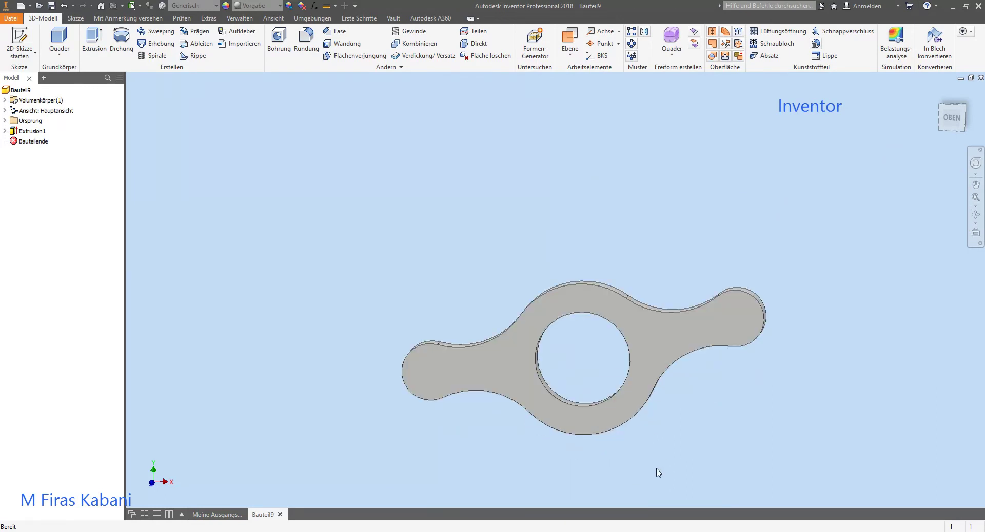